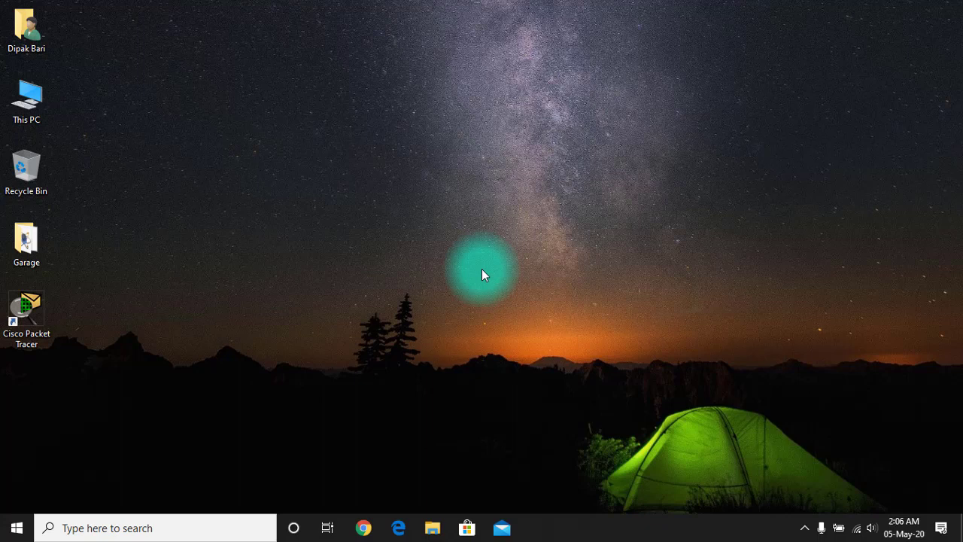
Launch Packet Tracer and place a 2950T-24 switch, Switch0, on the logical workspace.
double_click(30, 336)
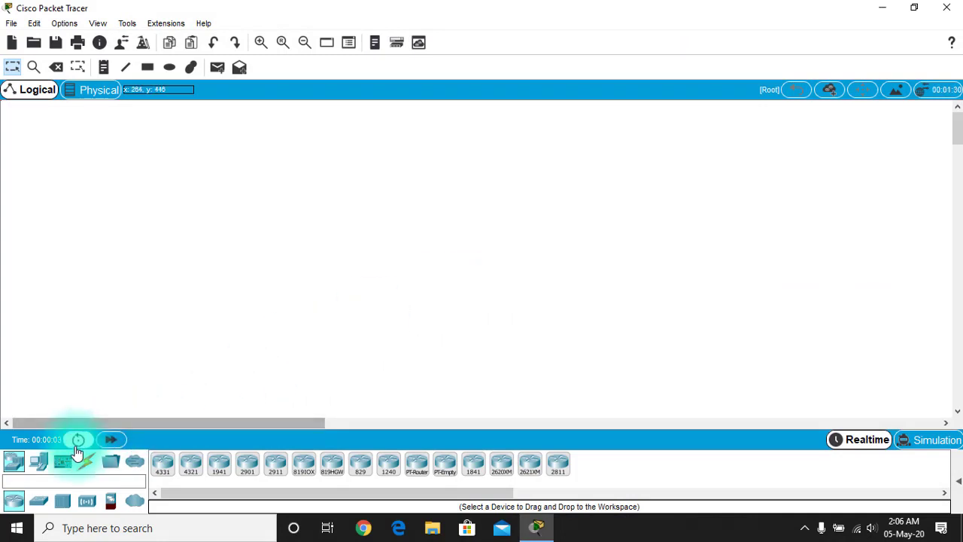
left_click(38, 501)
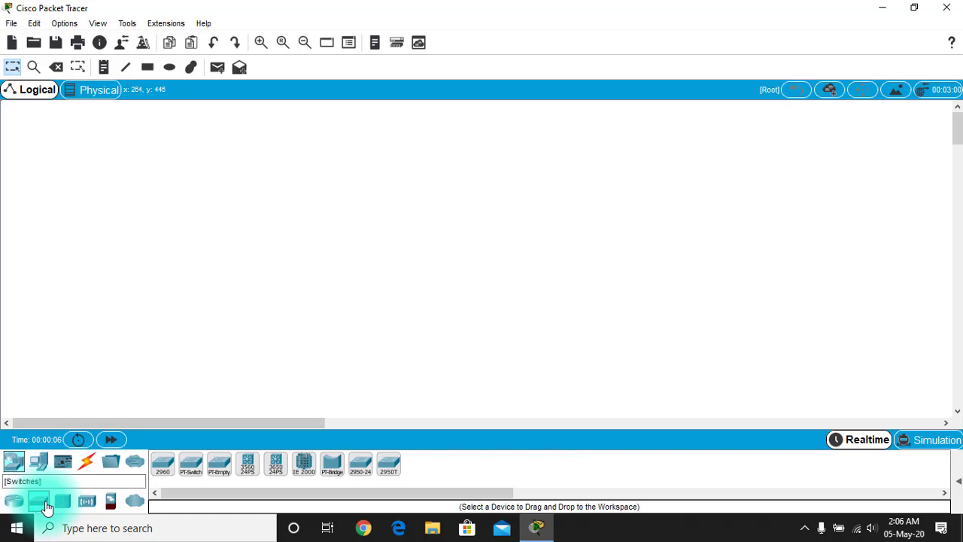
left_click(388, 466)
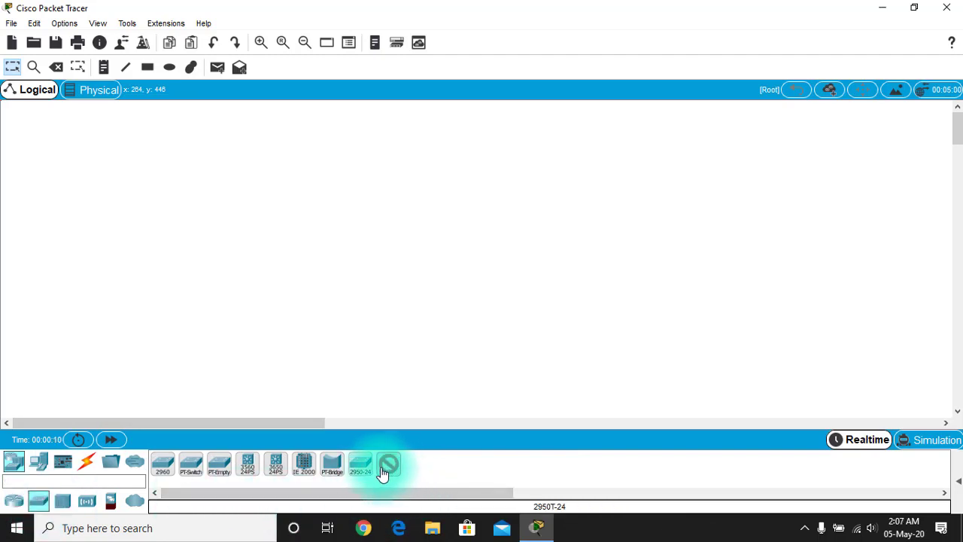
left_click(233, 223)
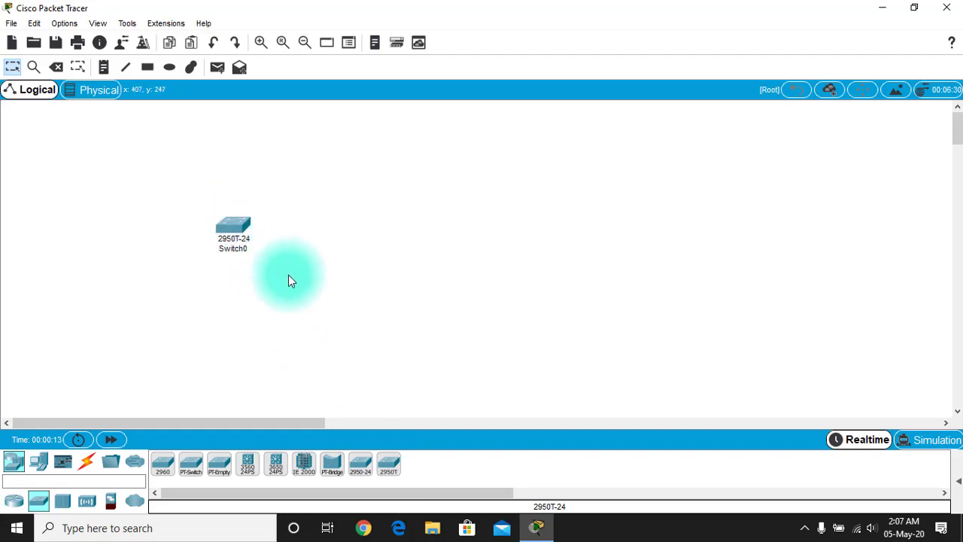
Place five generic PCs: PC0 and PC1 at top-left, PC2, PC3 and PC4 along the bottom.
left_click(39, 463)
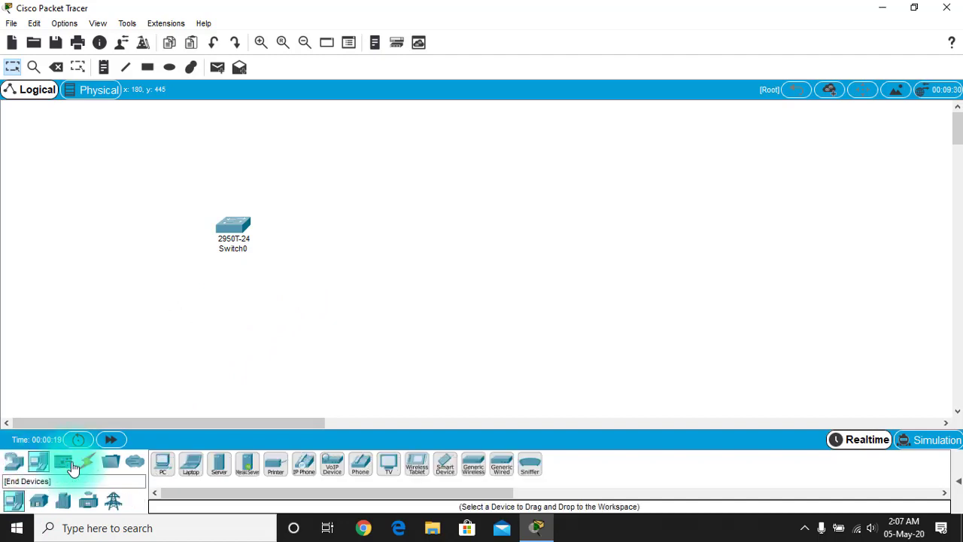
left_click(169, 468)
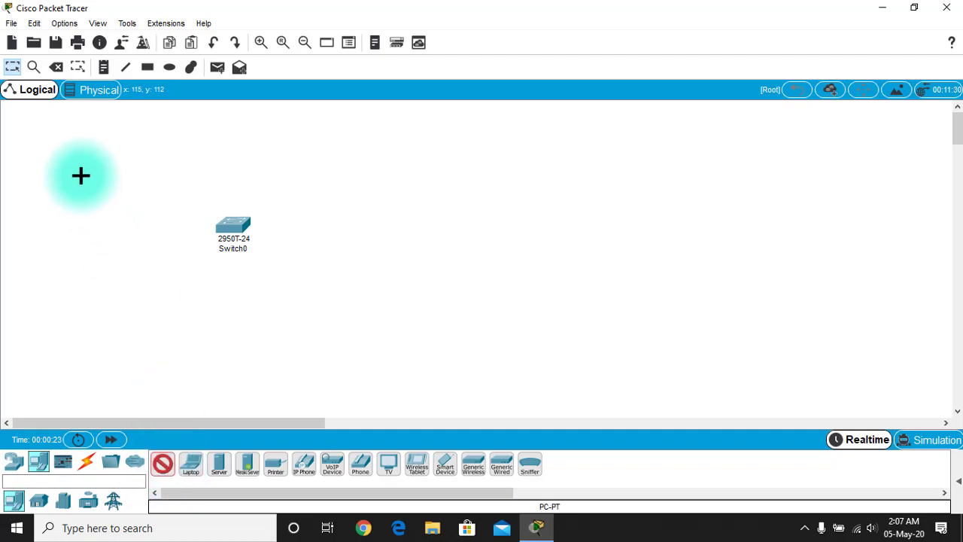
left_click(47, 150)
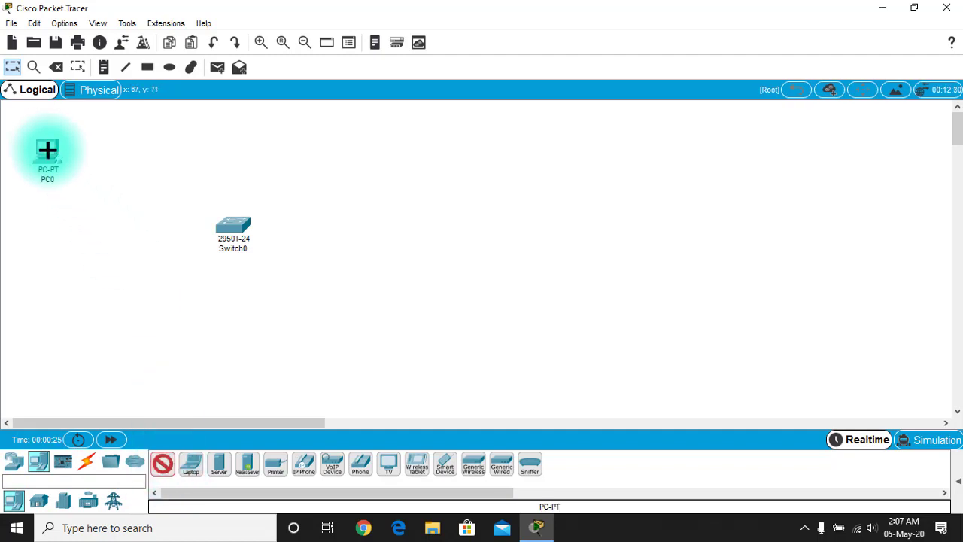
left_click(143, 154)
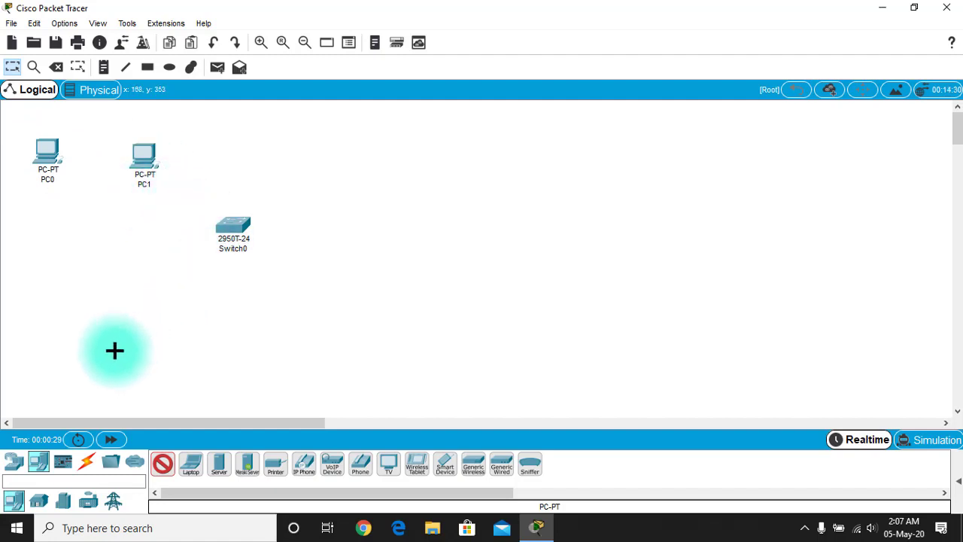
left_click(51, 349)
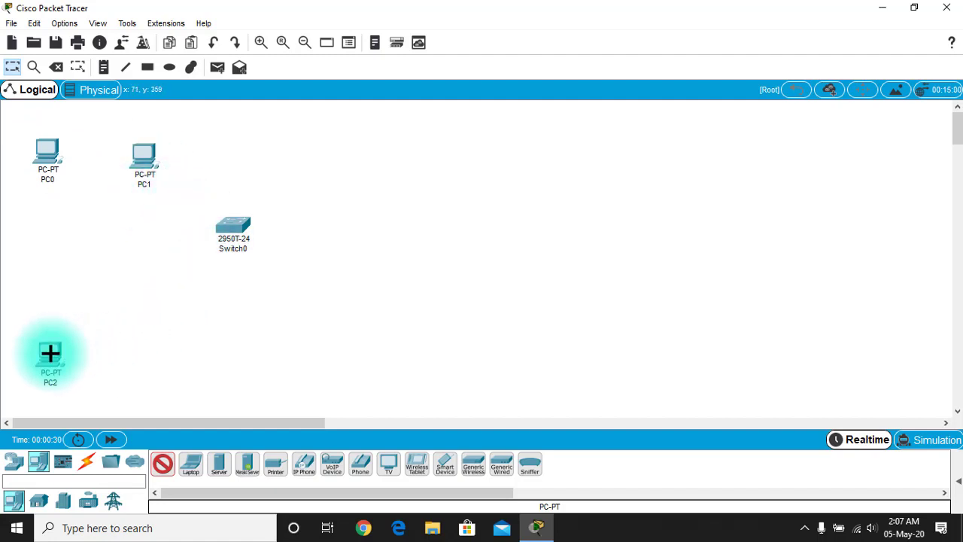
left_click(168, 348)
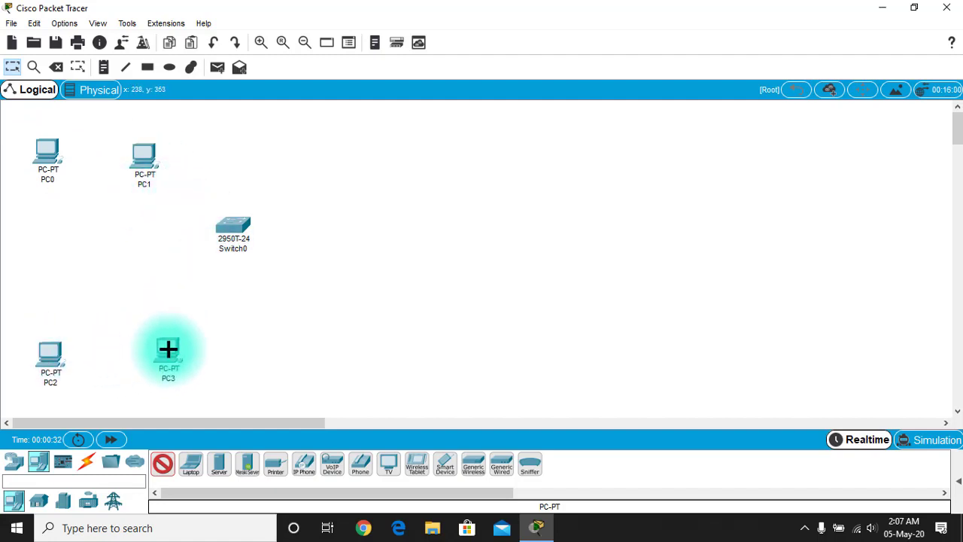
left_click(326, 355)
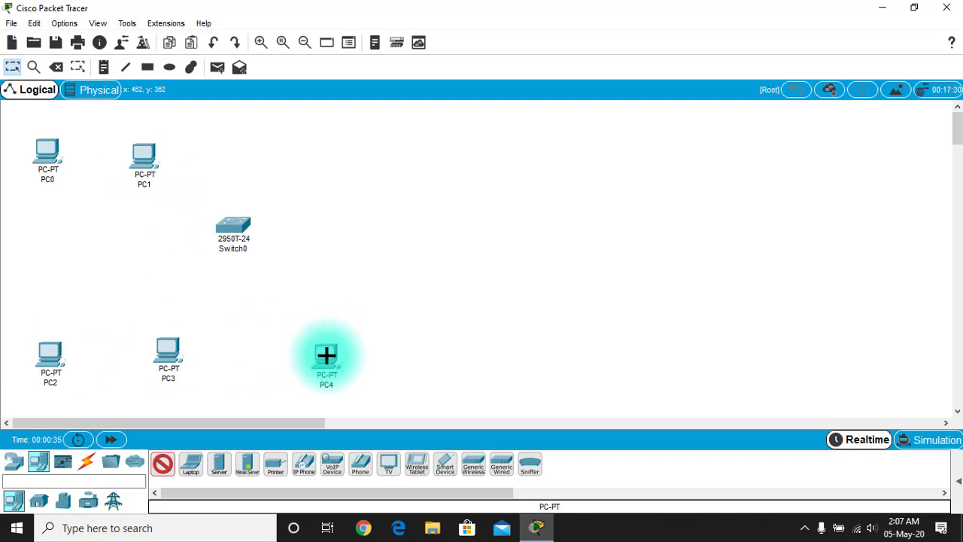
key("Escape")
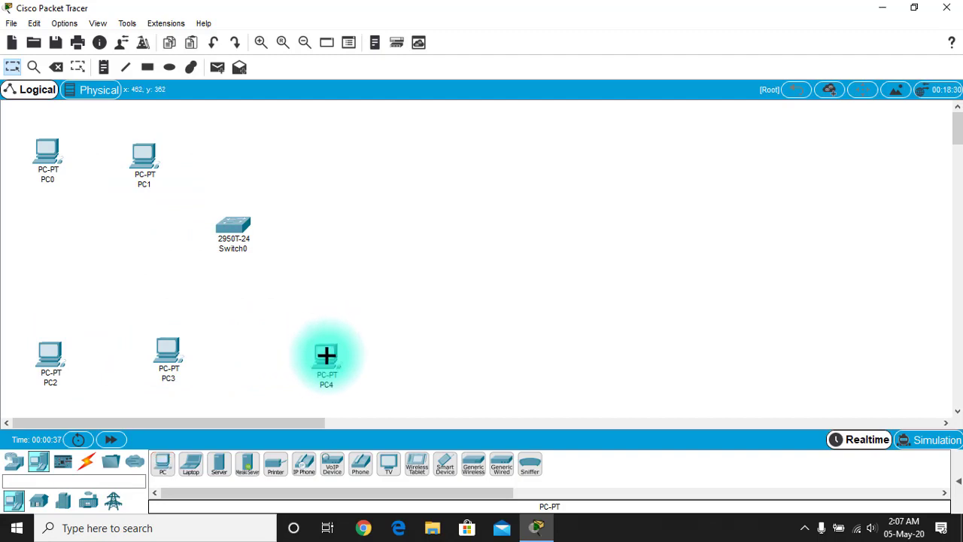
Connect Switch0 FastEthernet0/1 to PC1's FastEthernet0 with a copper straight-through cable.
left_click(89, 466)
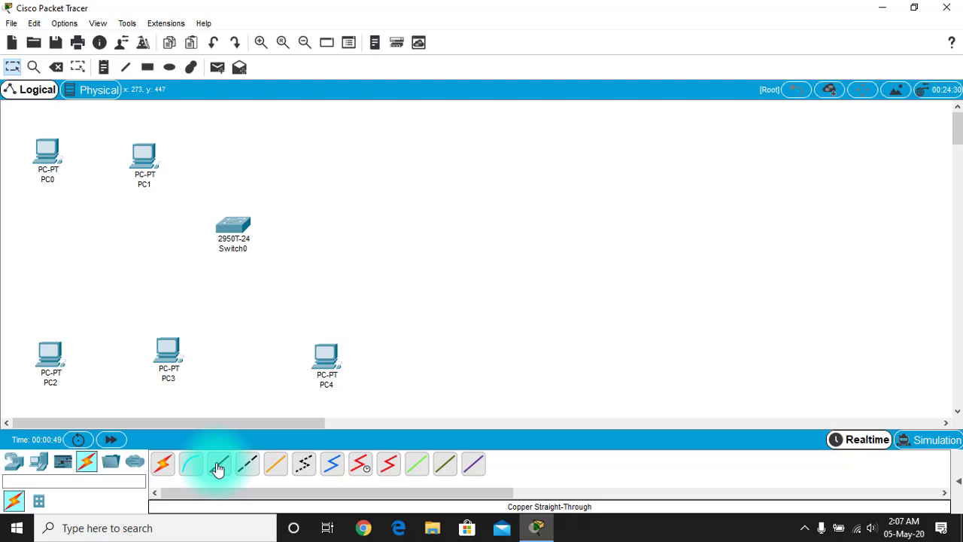
left_click(217, 468)
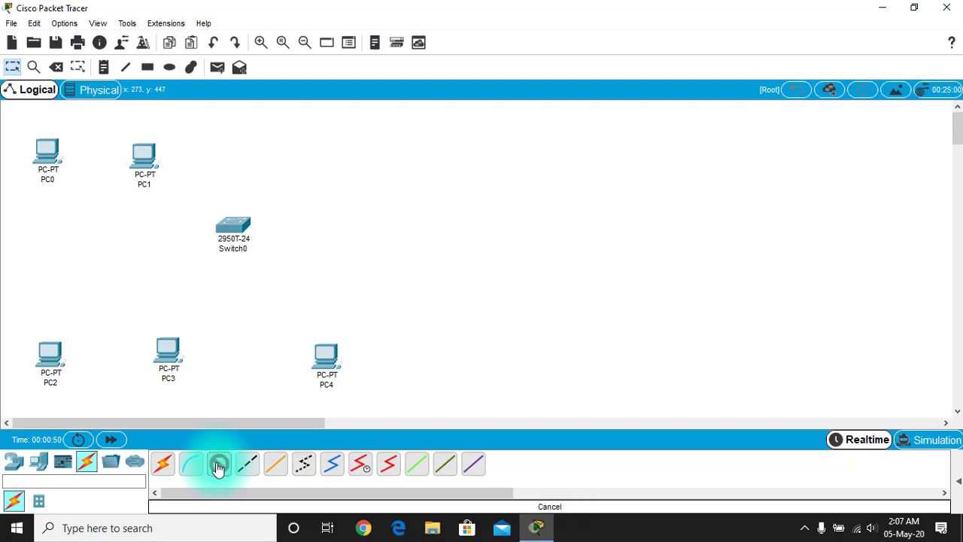
left_click(238, 222)
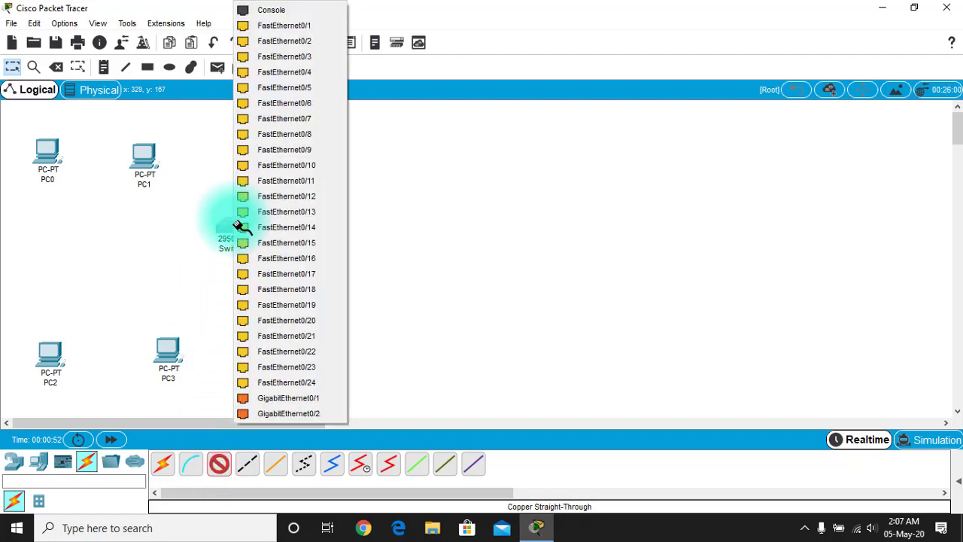
left_click(282, 24)
left_click(152, 175)
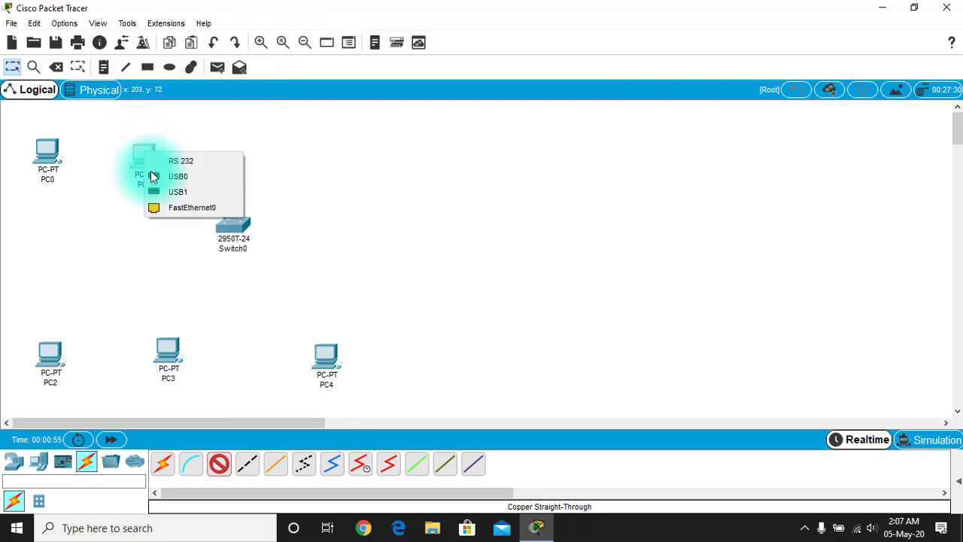
left_click(174, 209)
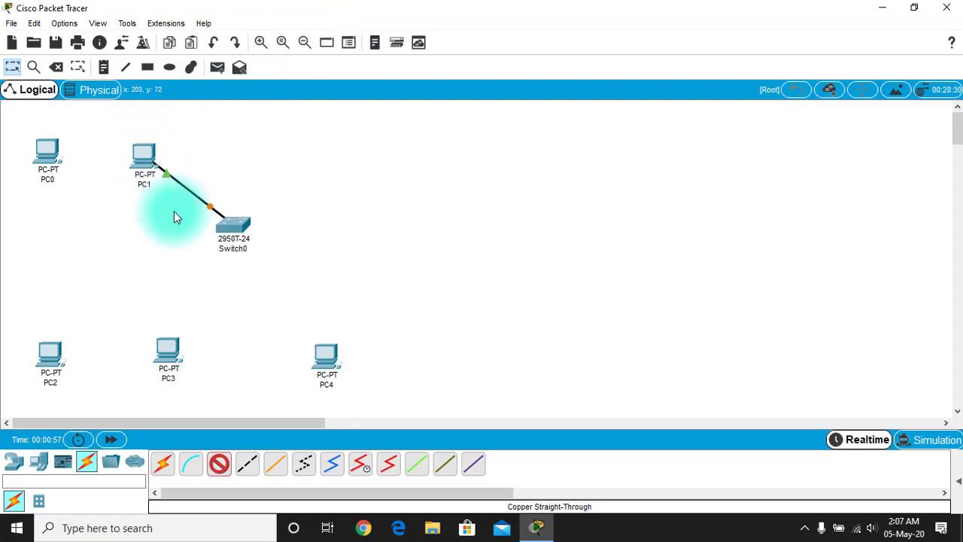
Cable PC0 and PC2 FastEthernet0 to the next free FastEthernet ports on Switch0.
left_click(232, 224)
left_click(273, 26)
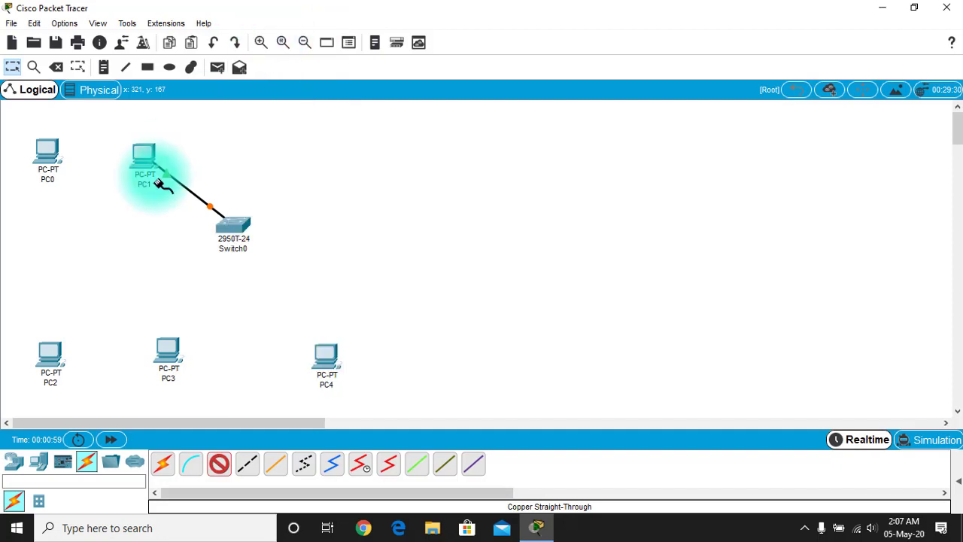
left_click(44, 154)
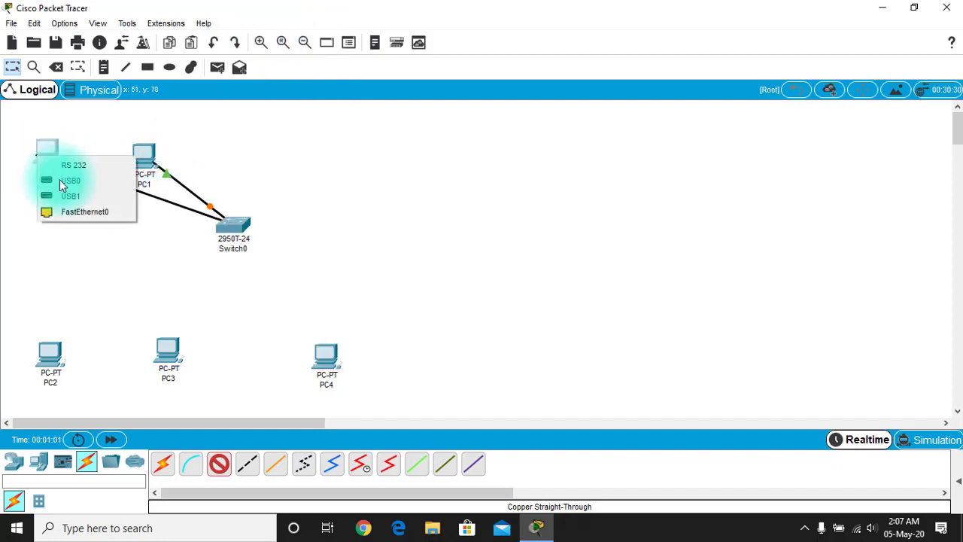
left_click(87, 213)
left_click(232, 221)
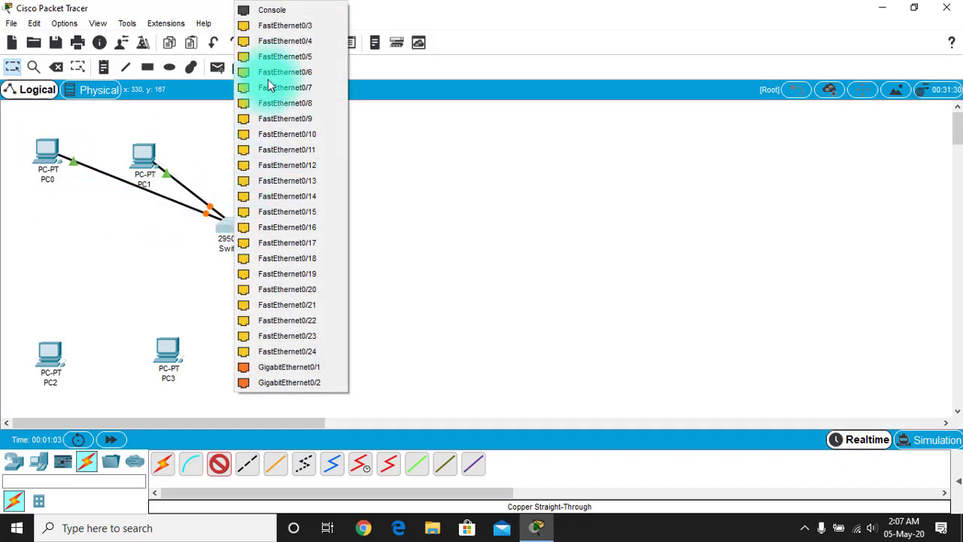
left_click(266, 30)
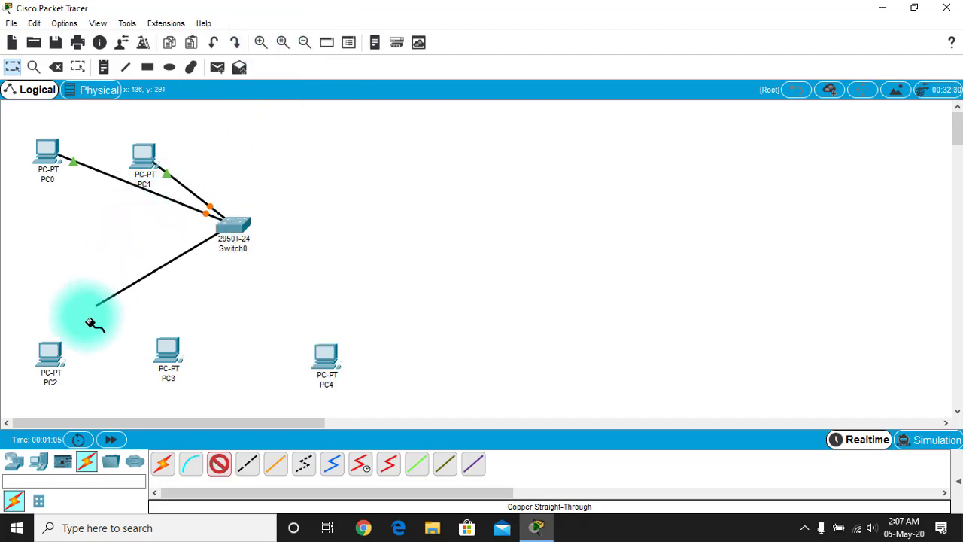
left_click(49, 358)
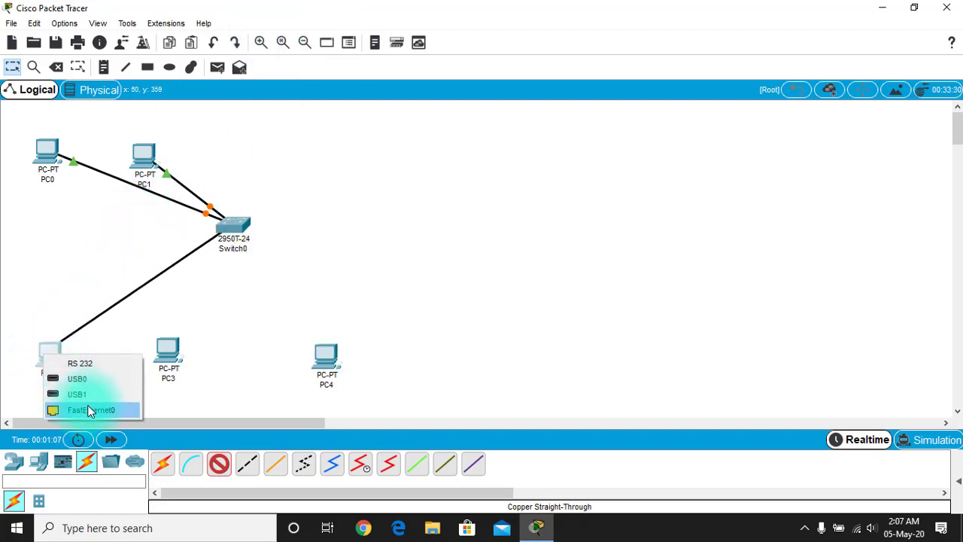
left_click(89, 410)
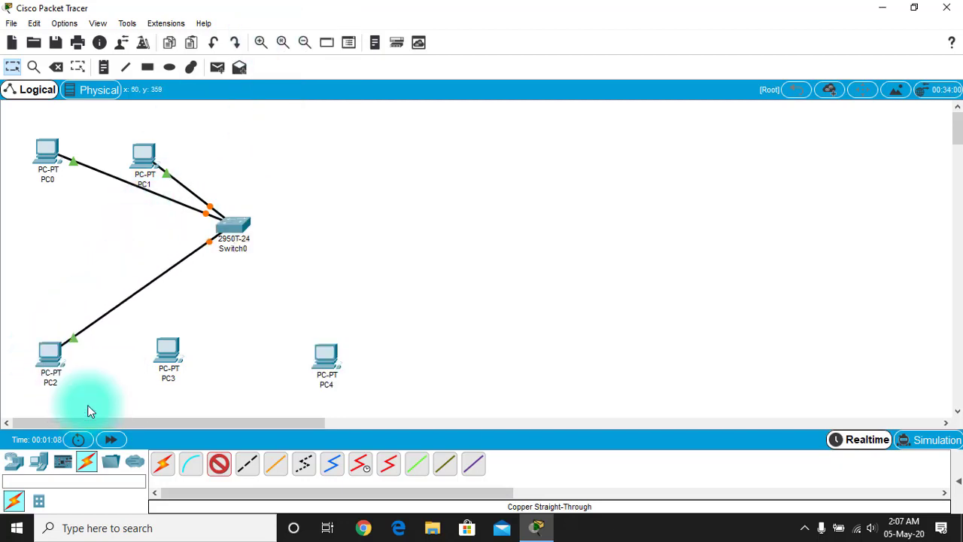
Cable PC3 to a free switch port and PC4 to FastEthernet0/5 on Switch0.
left_click(242, 223)
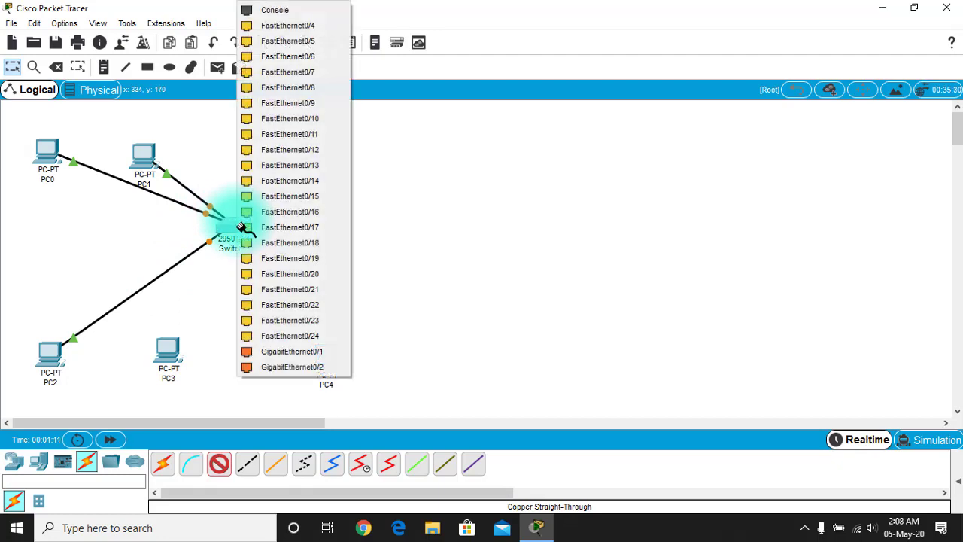
left_click(287, 41)
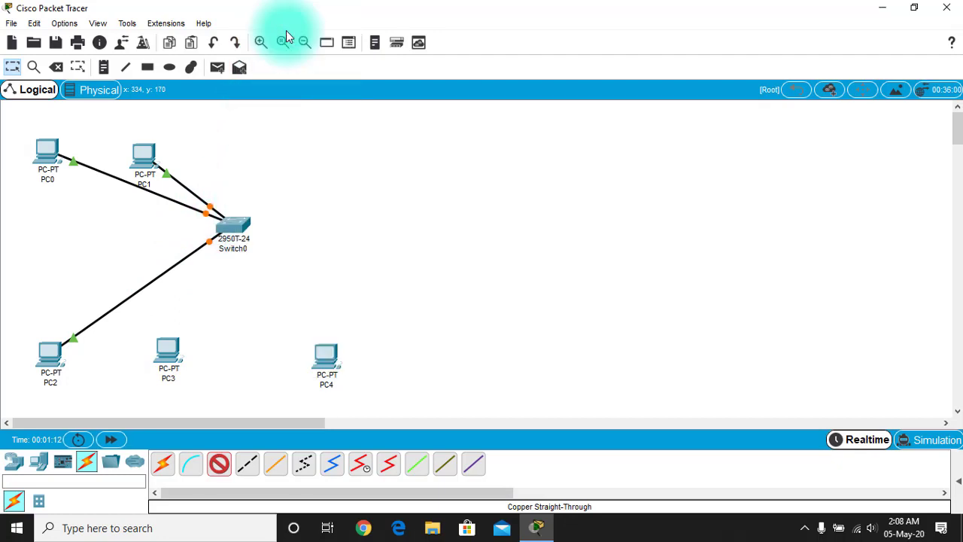
left_click(173, 358)
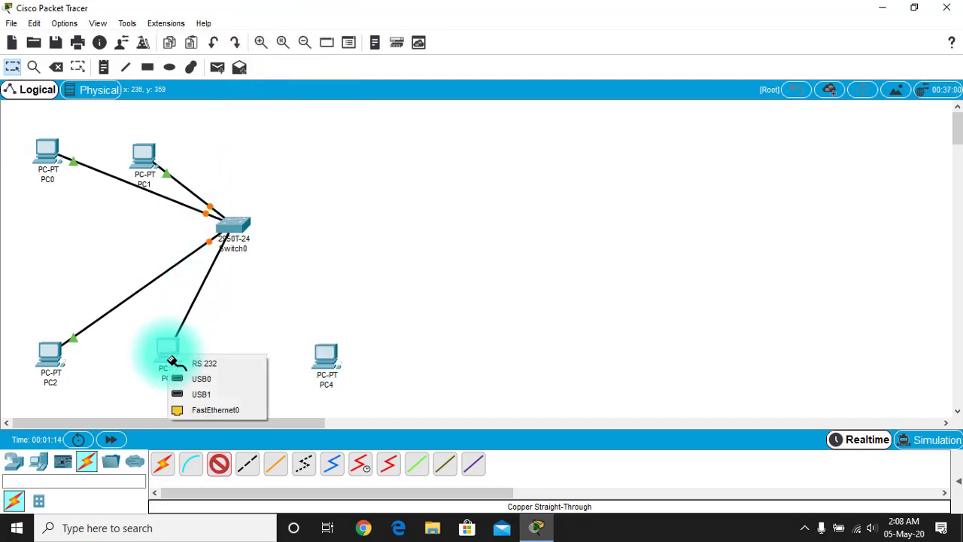
left_click(212, 412)
left_click(232, 231)
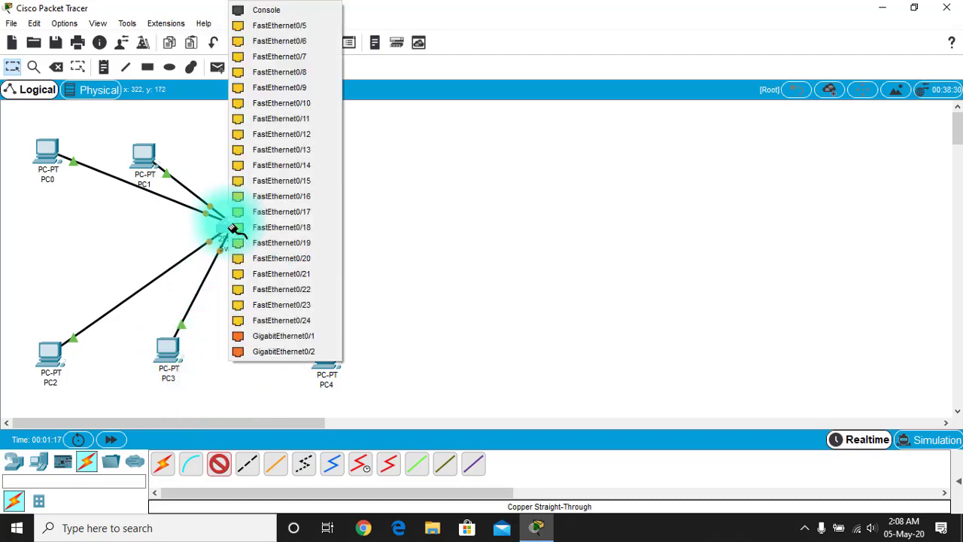
left_click(292, 26)
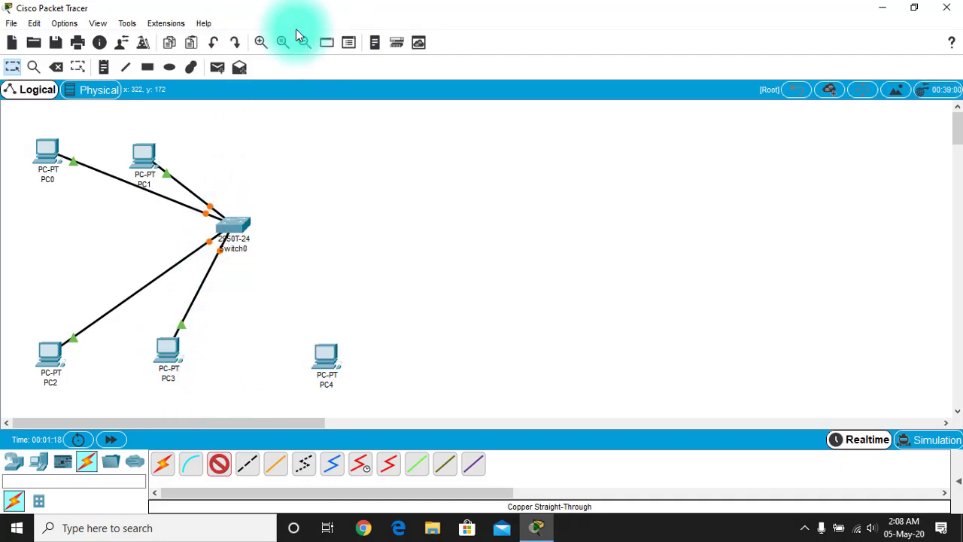
left_click(331, 365)
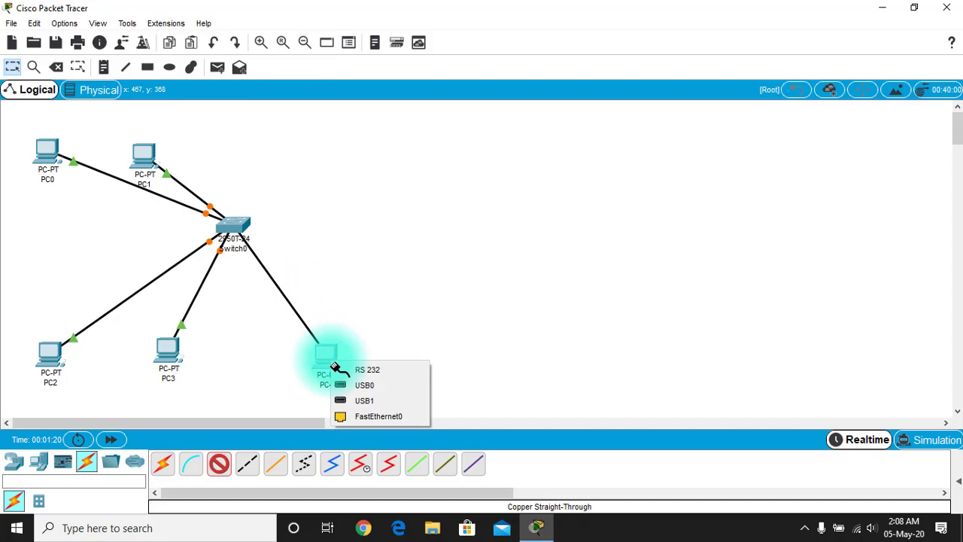
left_click(374, 416)
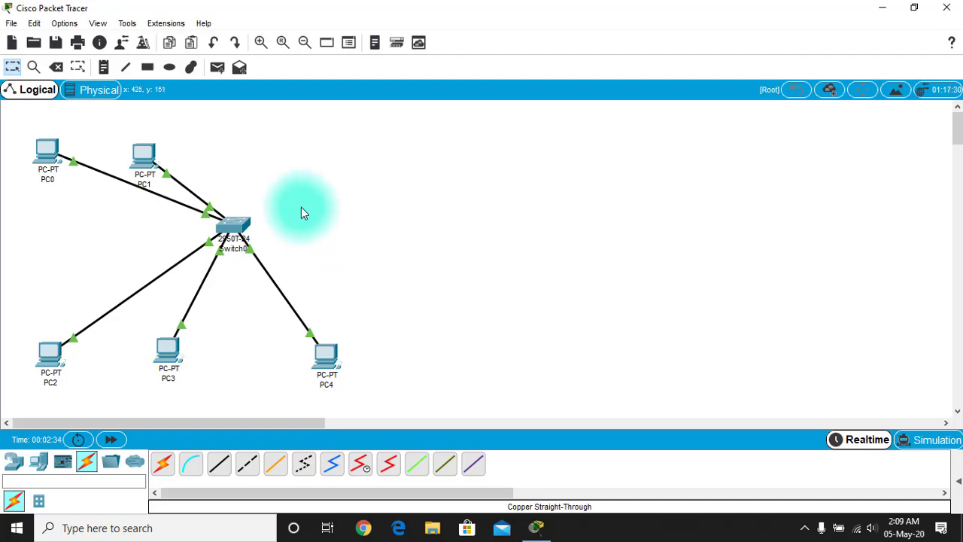
Move PC0 slightly lower on the workspace once the links turn green.
left_click_drag(43, 160, 43, 173)
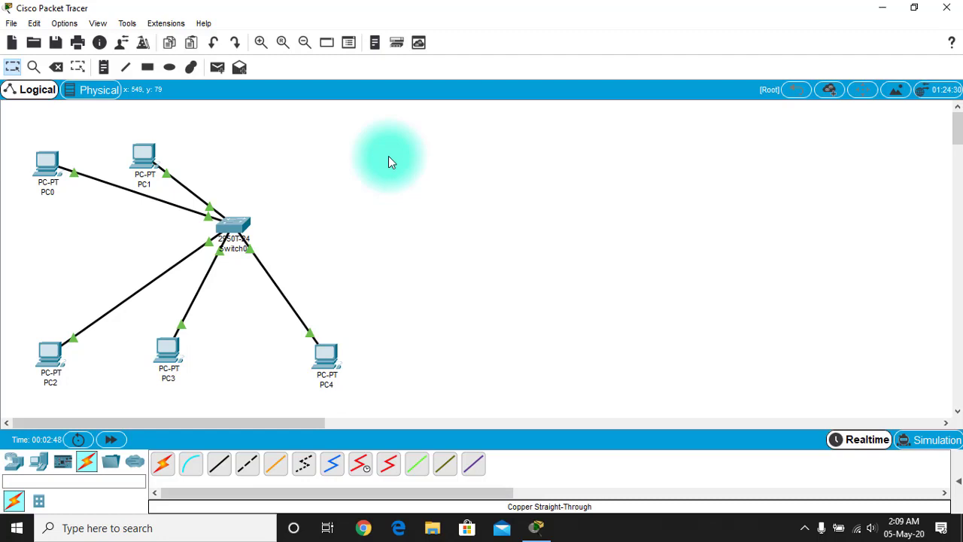
Enable 'Always Show Port Labels in Logical Workspace' in Options > Preferences.
left_click(64, 24)
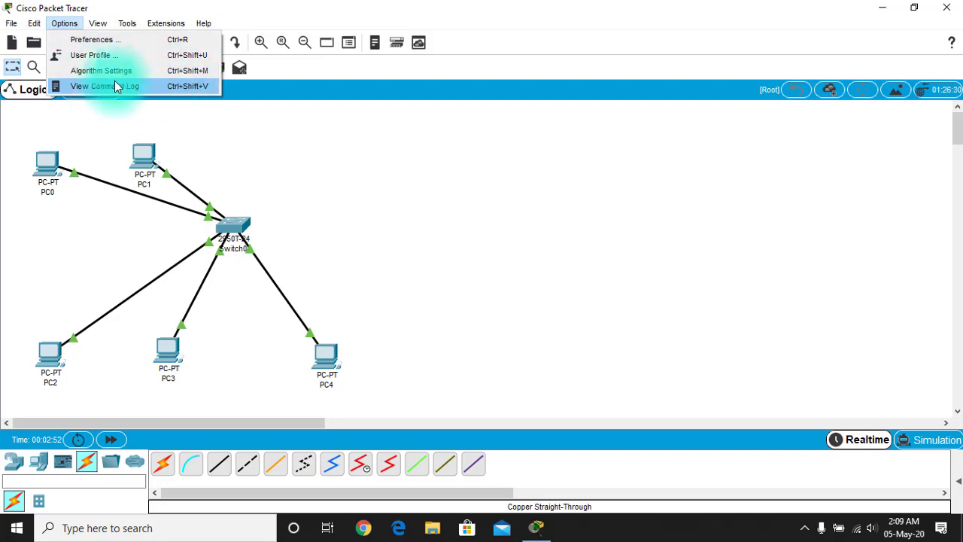
left_click(89, 39)
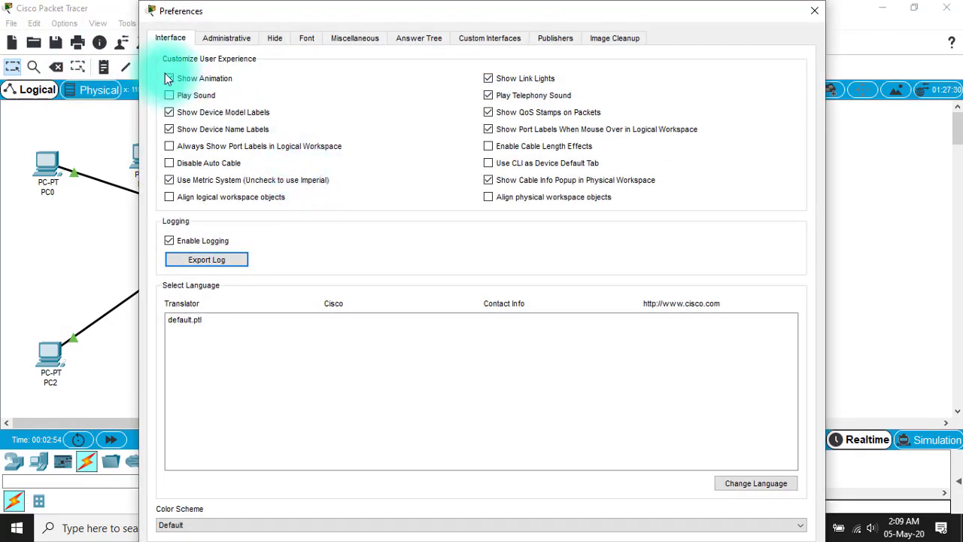
left_click(169, 147)
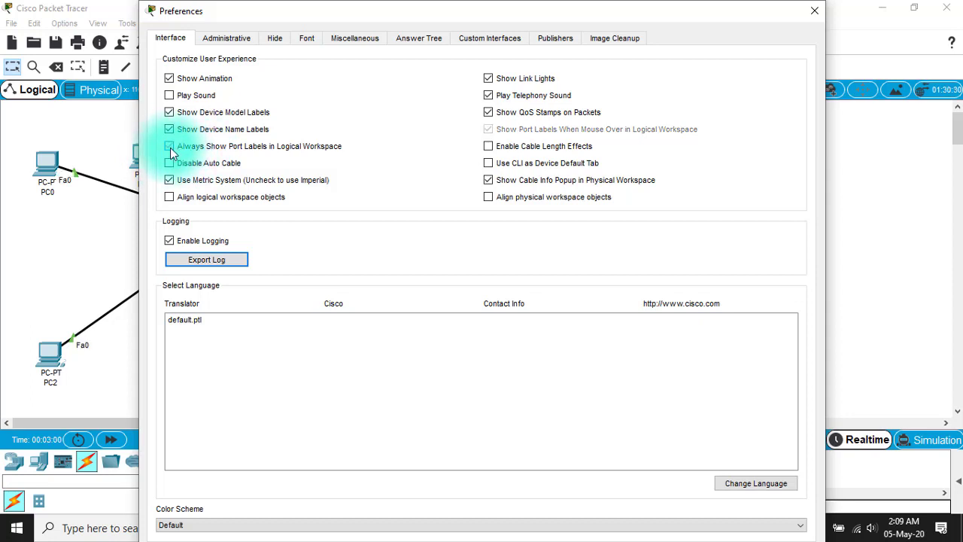
left_click(815, 11)
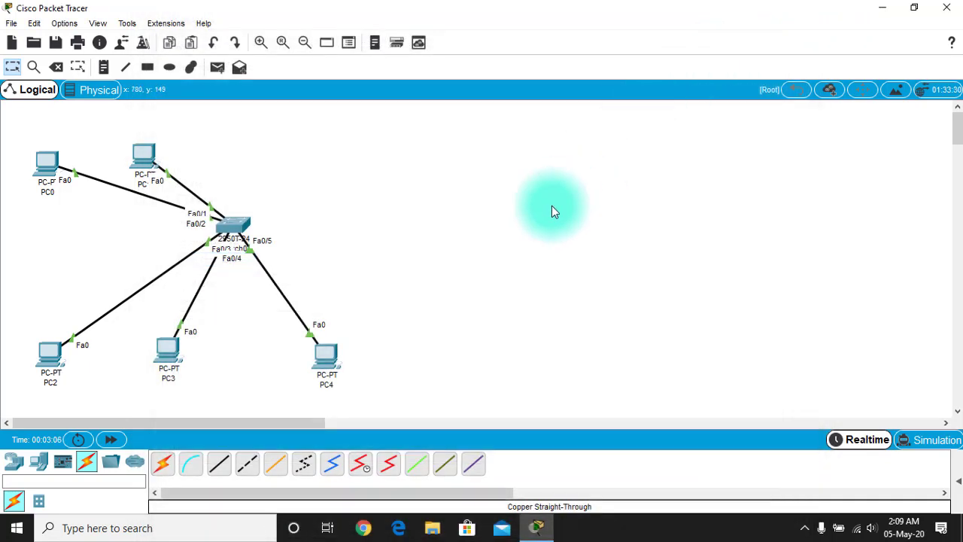
left_click_drag(46, 172, 43, 234)
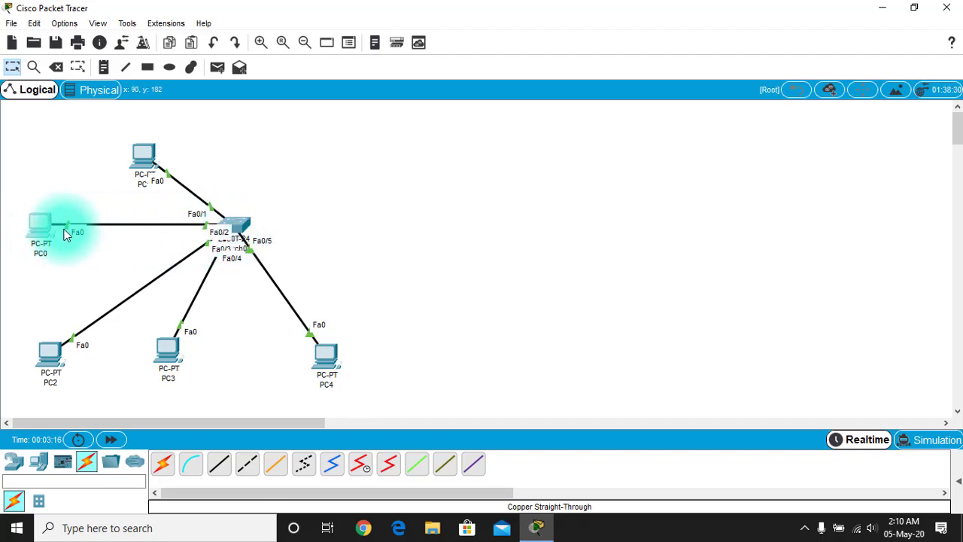
left_click_drag(41, 234, 39, 169)
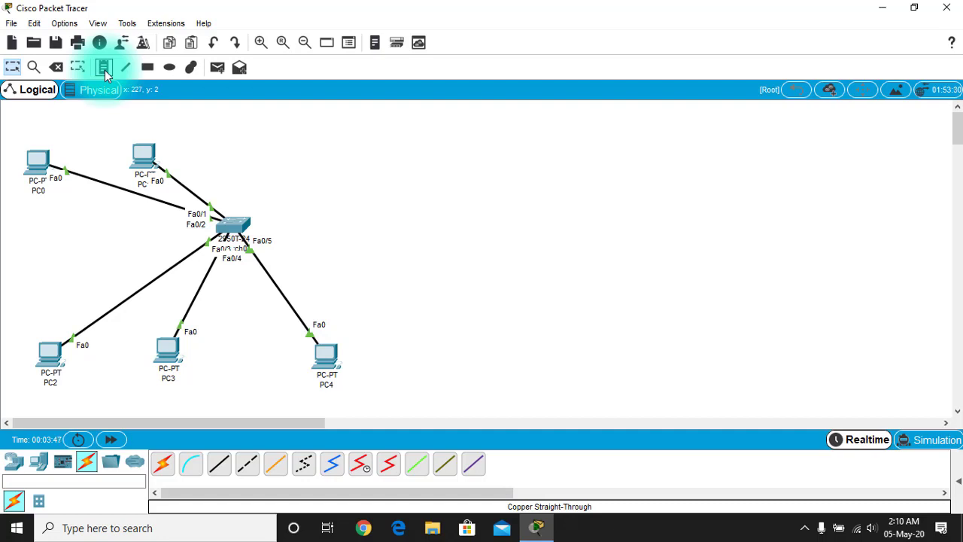
Add text notes Sales by PC0 and PC3, Marketing by PC1 and PC2, and Account under PC4.
left_click(104, 70)
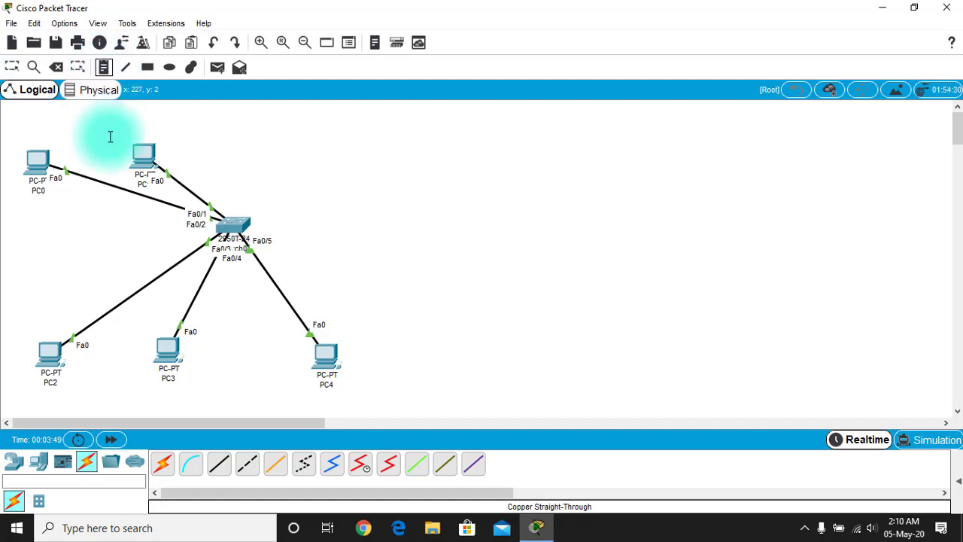
left_click(12, 210)
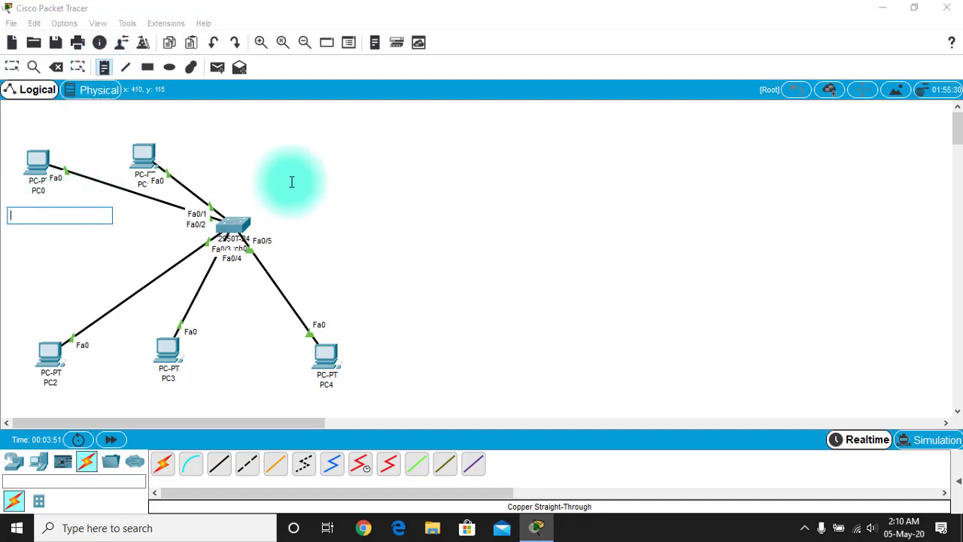
type("Sales")
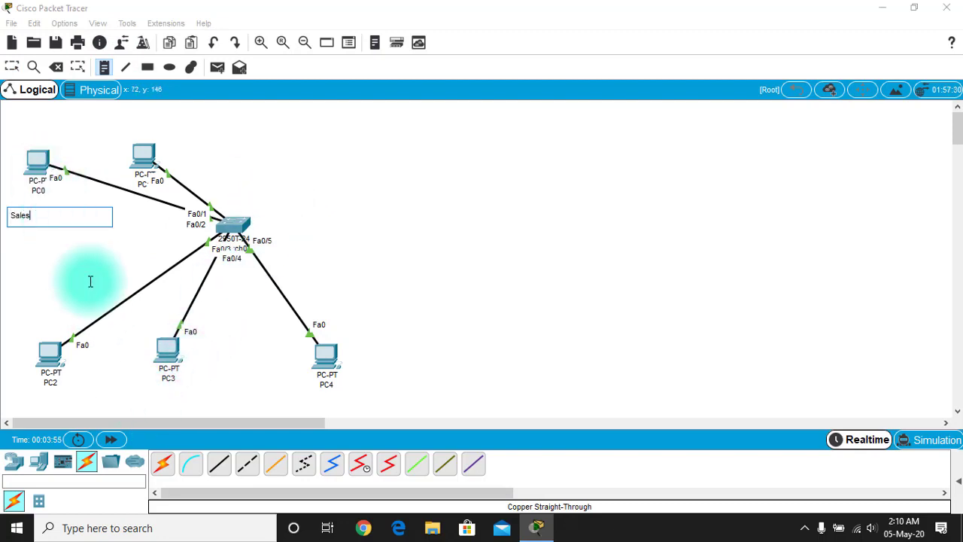
left_click(151, 388)
type("Sa")
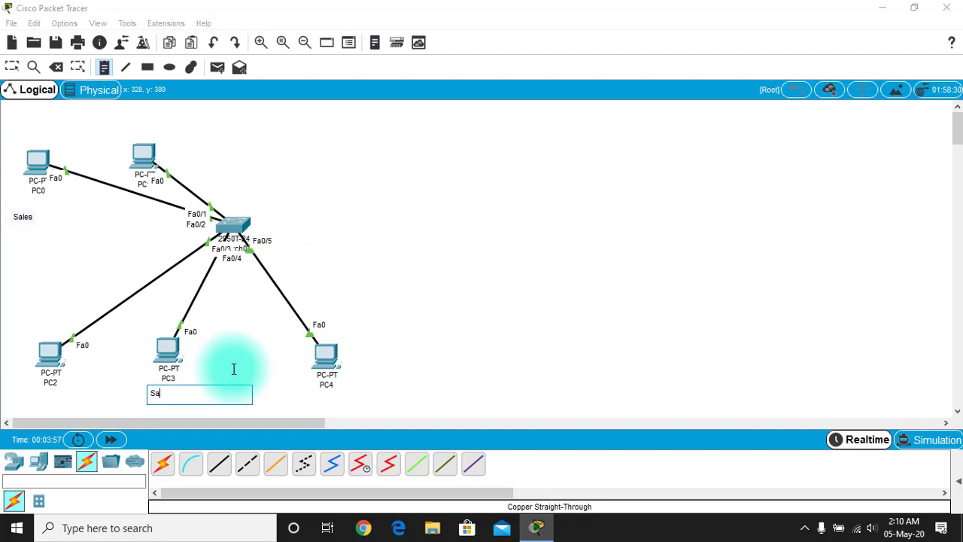
type("les")
left_click(164, 139)
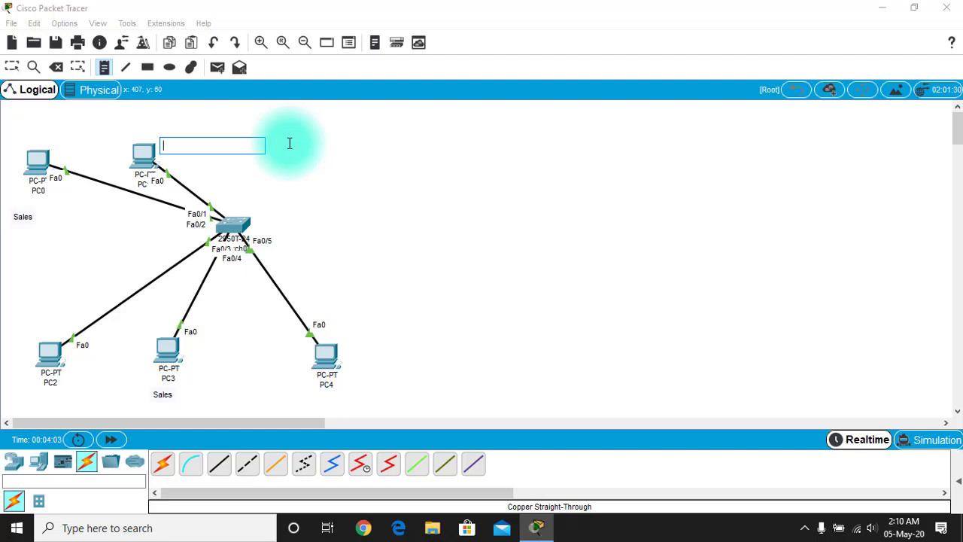
type("Marketing")
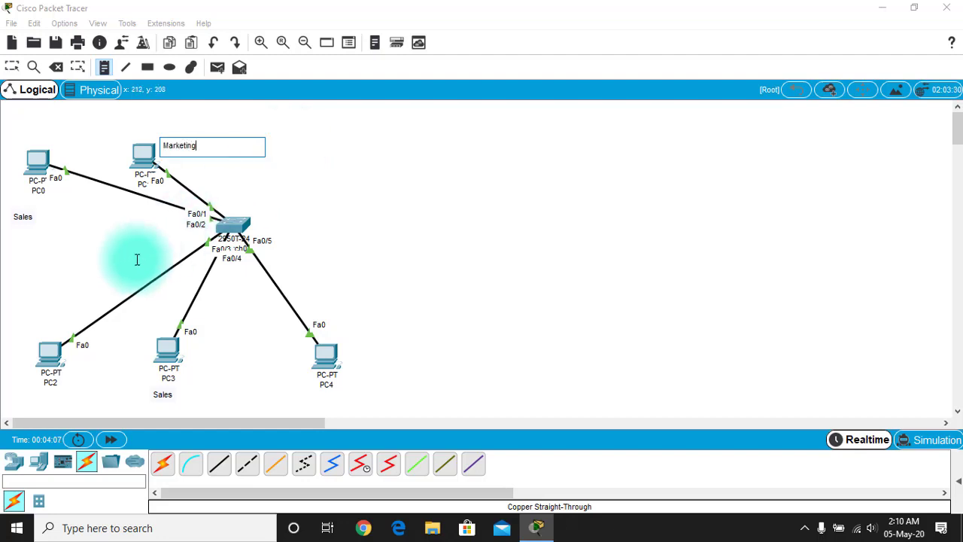
left_click(35, 401)
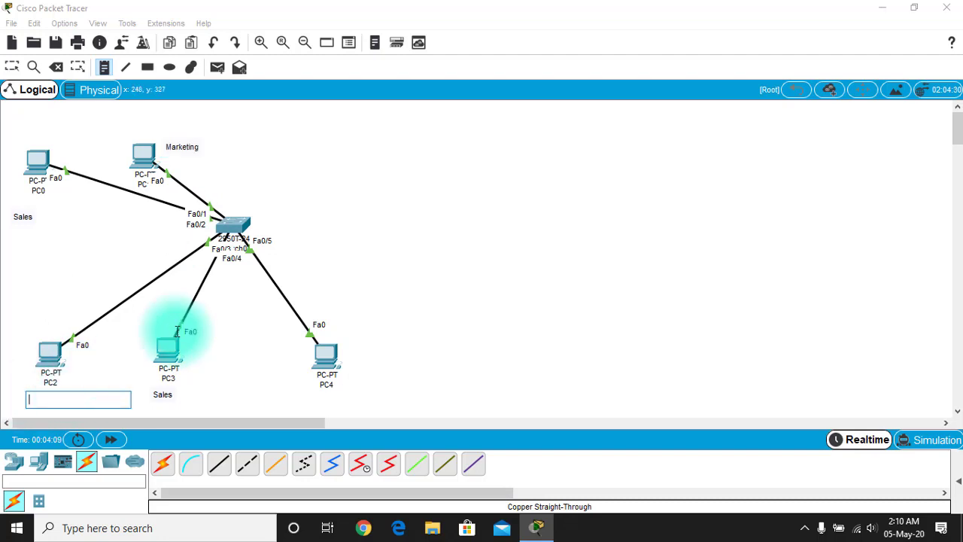
type("Marketing")
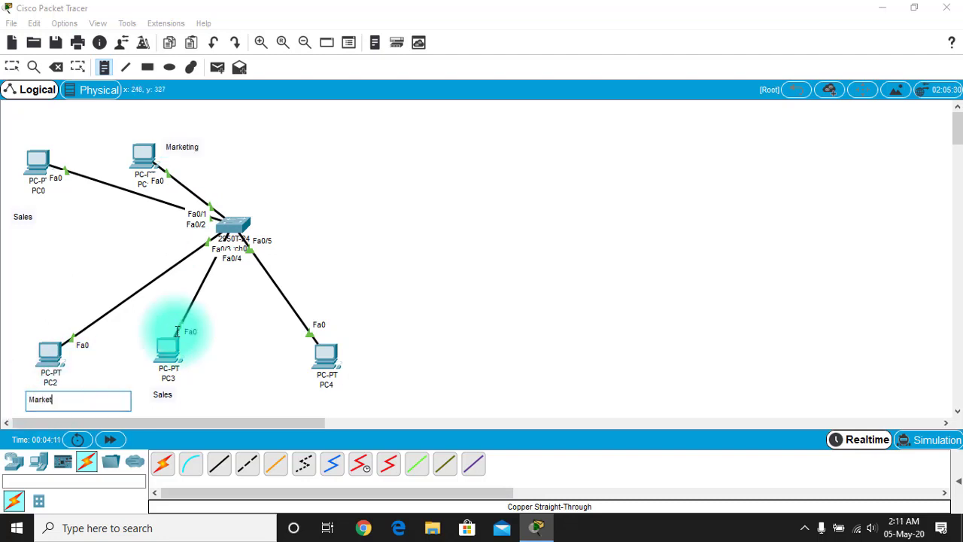
left_click(304, 392)
type("Account")
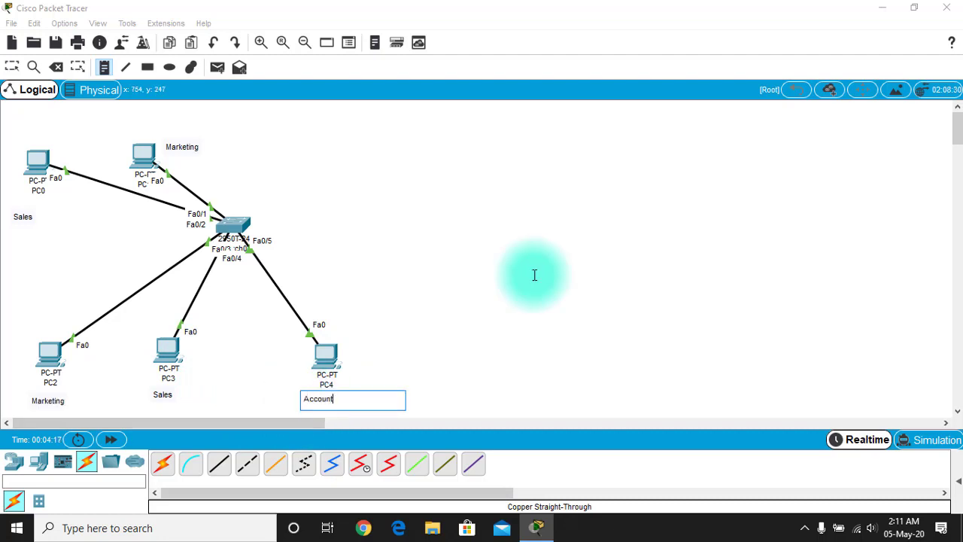
key("Escape")
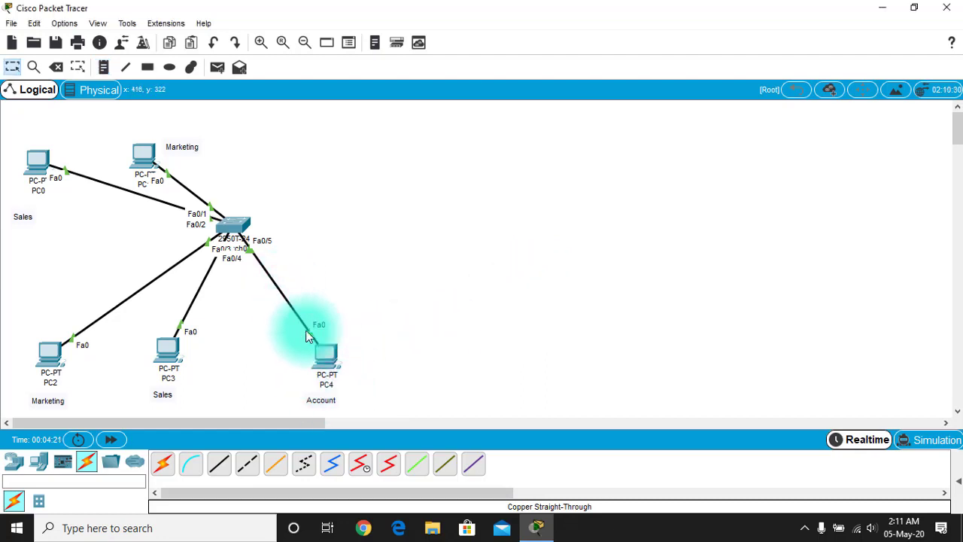
Nudge the Marketing note under PC2 upward and move the Sales note just beneath PC0.
left_click_drag(465, 288, 279, 393)
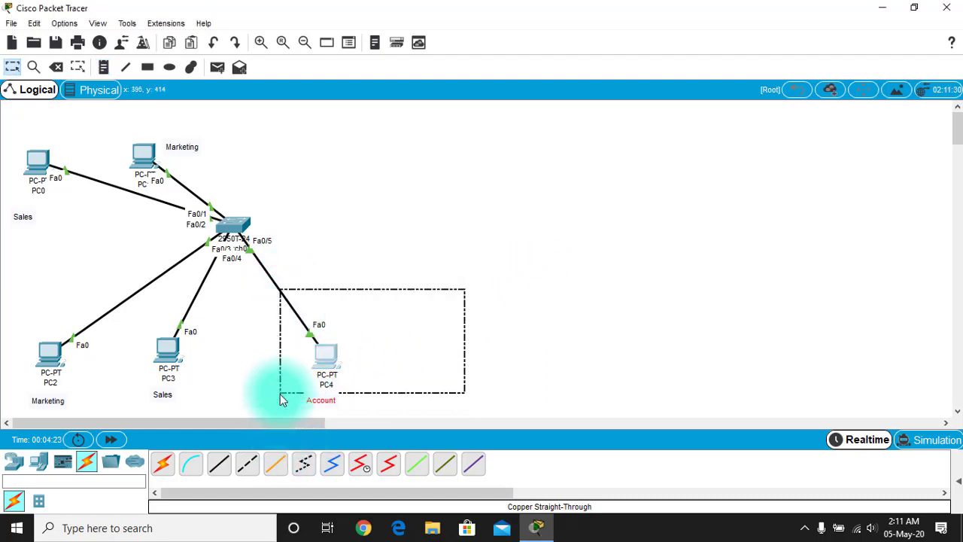
left_click(257, 385)
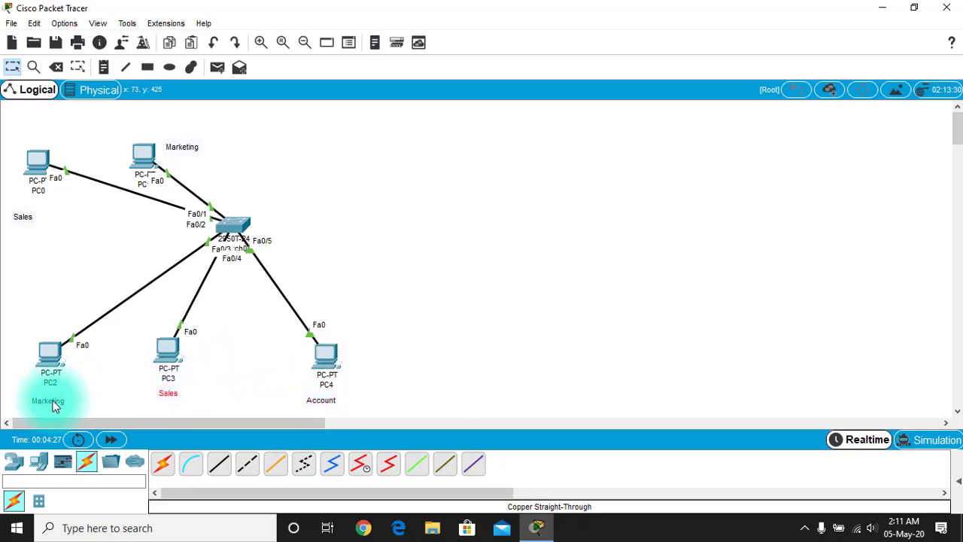
left_click_drag(51, 400, 51, 395)
left_click(61, 248)
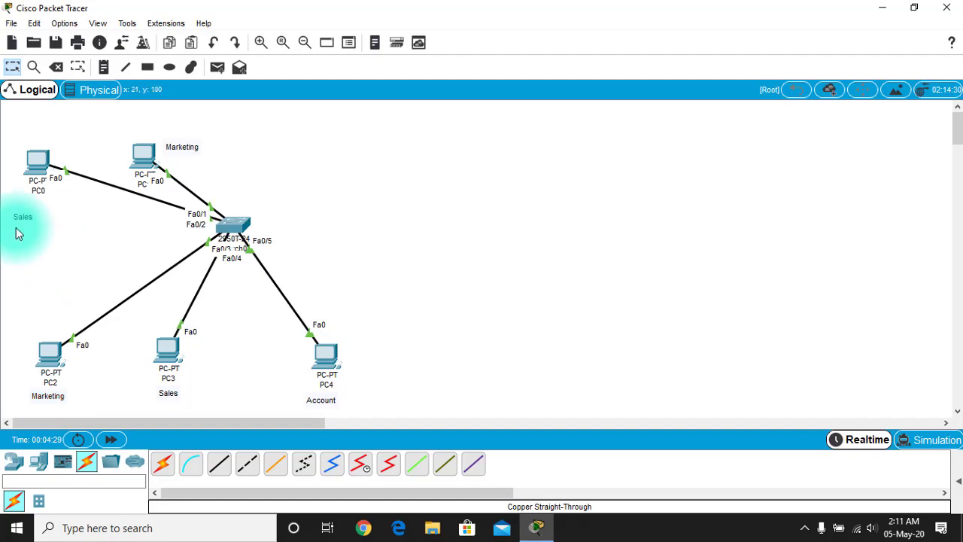
mouse_move(22, 219)
left_mouse_down()
mouse_move(37, 198)
mouse_move(33, 216)
left_mouse_up()
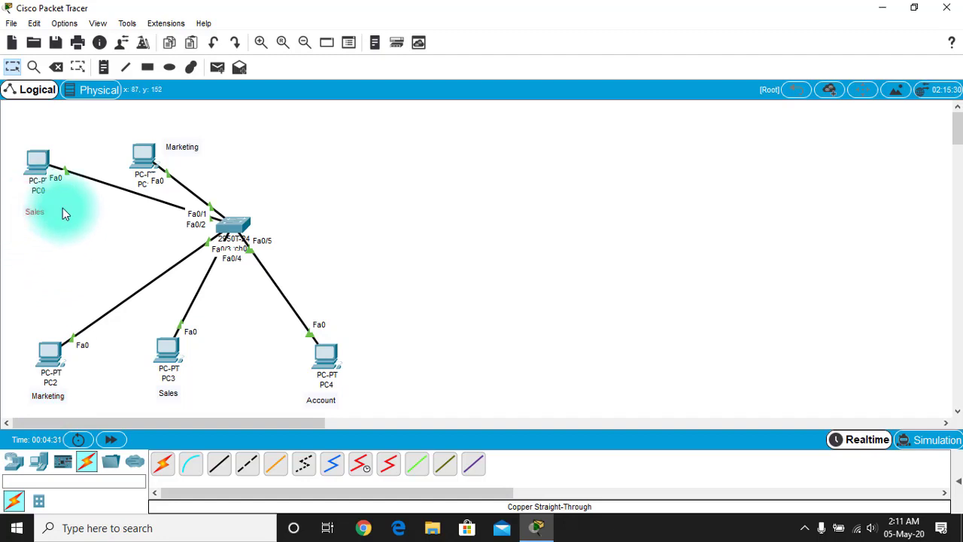
Add second lines 192.168.10.1/24 to PC0's Sales note and 192.168.10.2/24 to PC1's Marketing note.
double_click(36, 212)
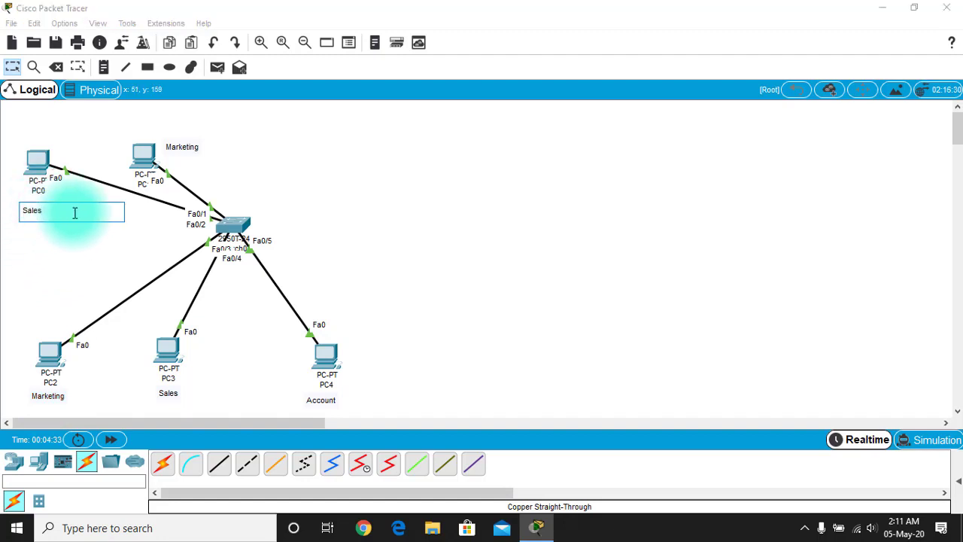
key("Return")
type("192.168.10.1/24")
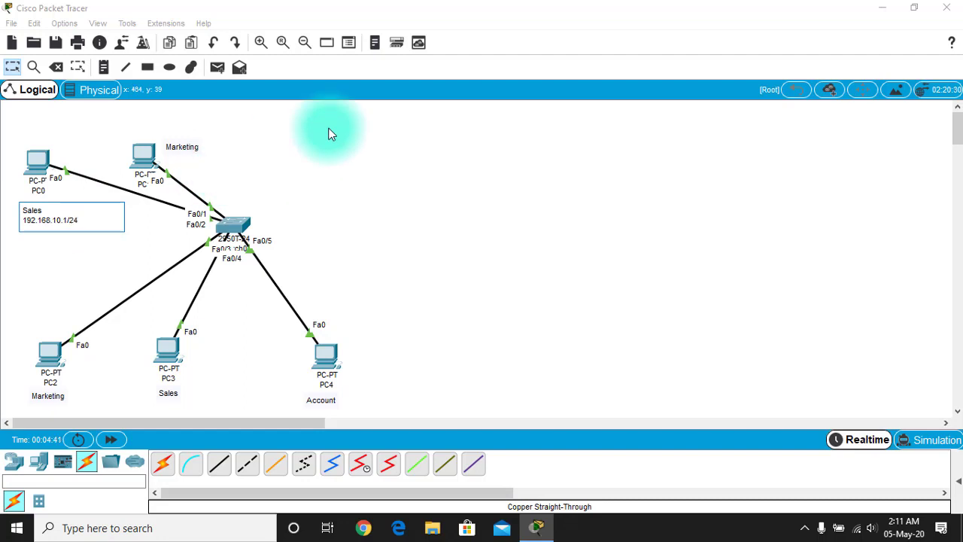
double_click(186, 146)
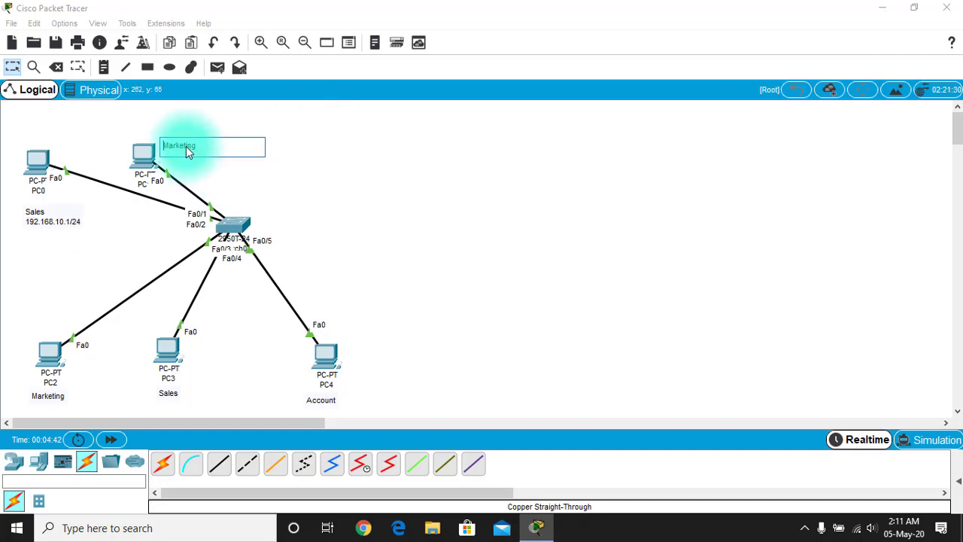
key("Return")
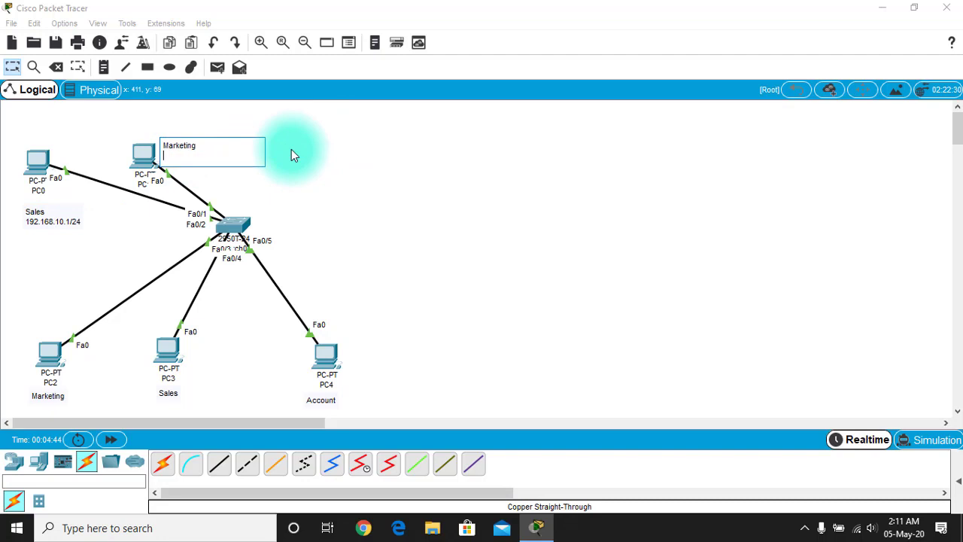
type("192.168.10.2/24")
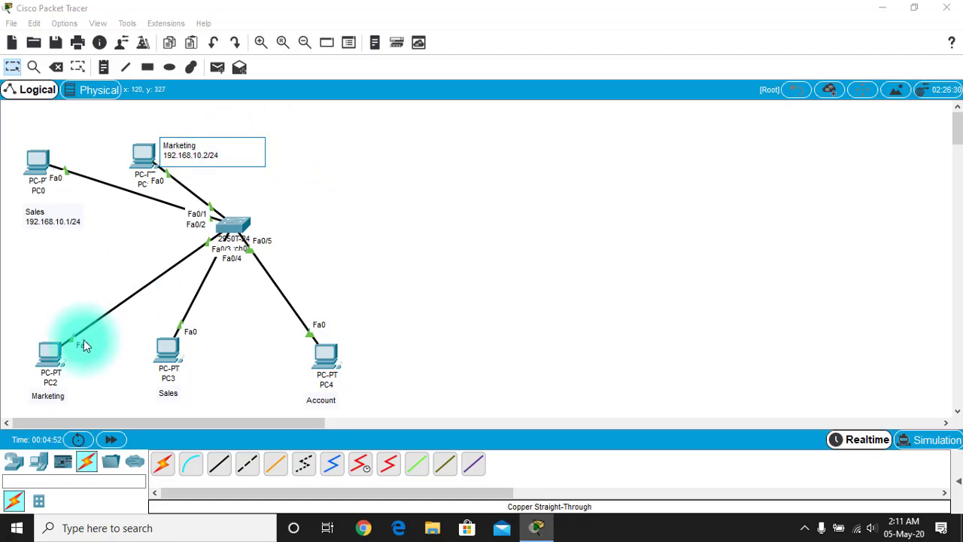
Add 192.168.10.3/24 to PC2's Marketing note and 192.168.10.4/24 to PC3's Sales note.
double_click(53, 396)
left_click(97, 388)
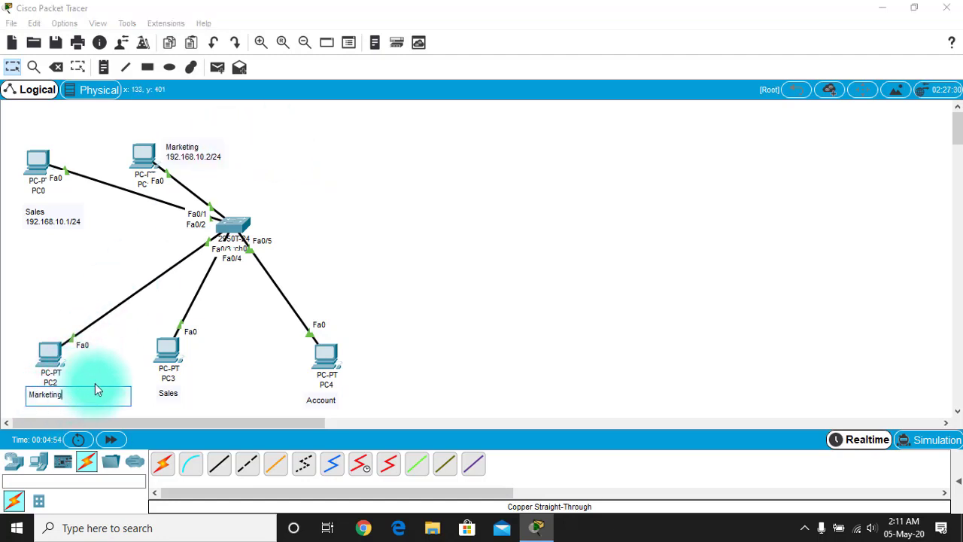
key("Return")
type("192.168.10.")
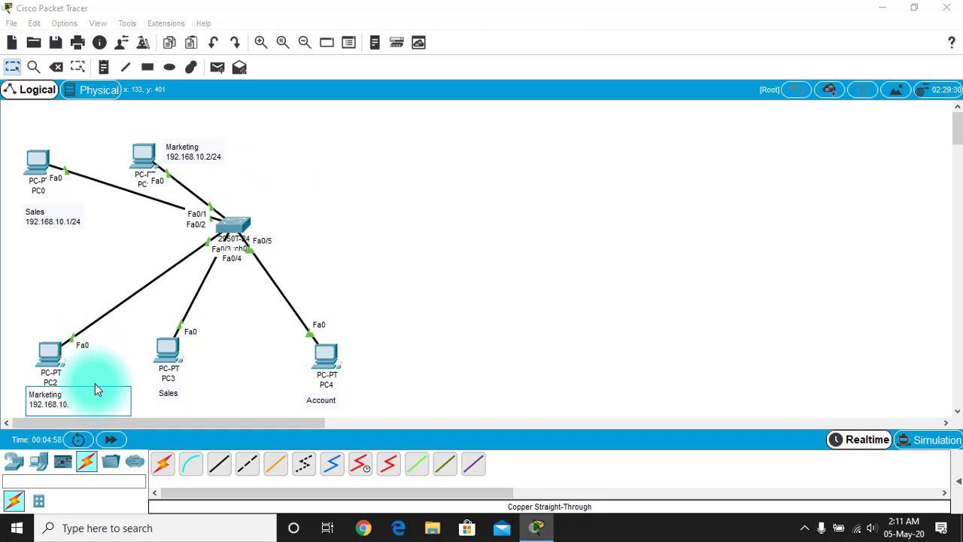
type("3/24")
left_click(166, 393)
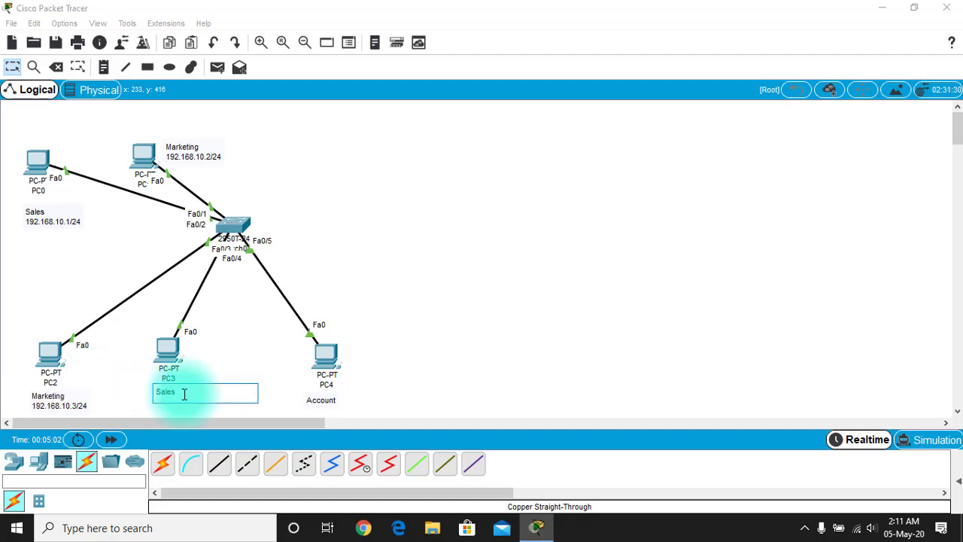
key("Return")
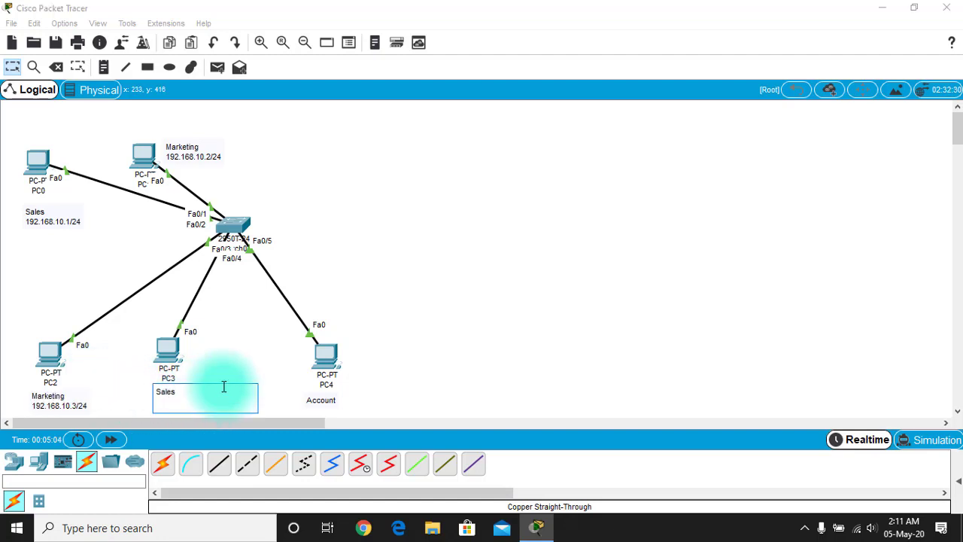
type("192.168.10.4/24")
Add the address 192.168.10.5/24 to PC4's Account note and reposition it slightly.
left_click(324, 402)
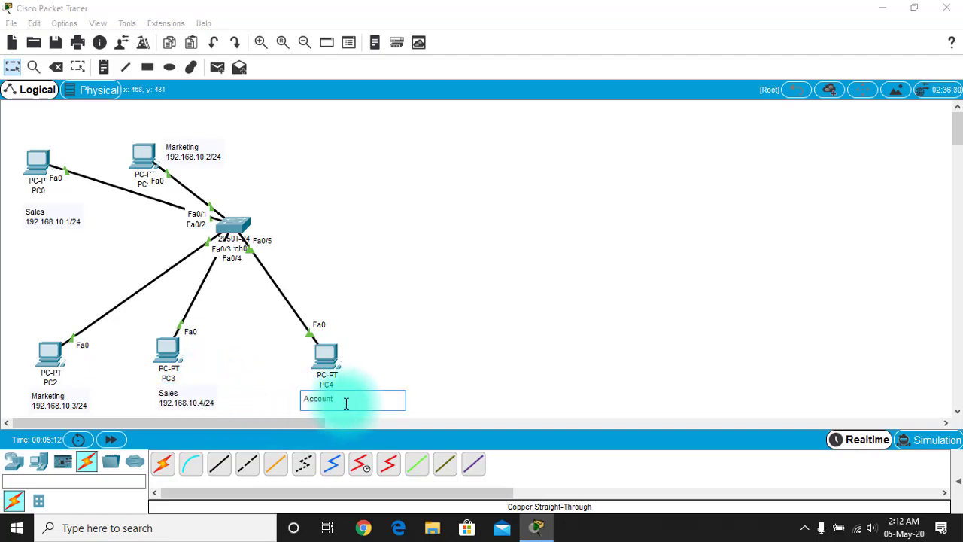
key("Return")
type("192.")
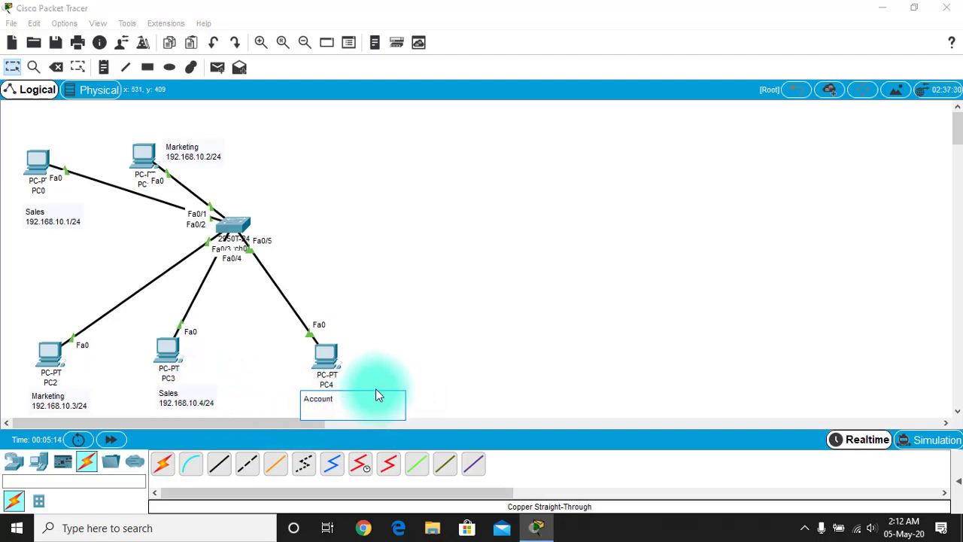
type("168.10.5/24")
left_click(421, 307)
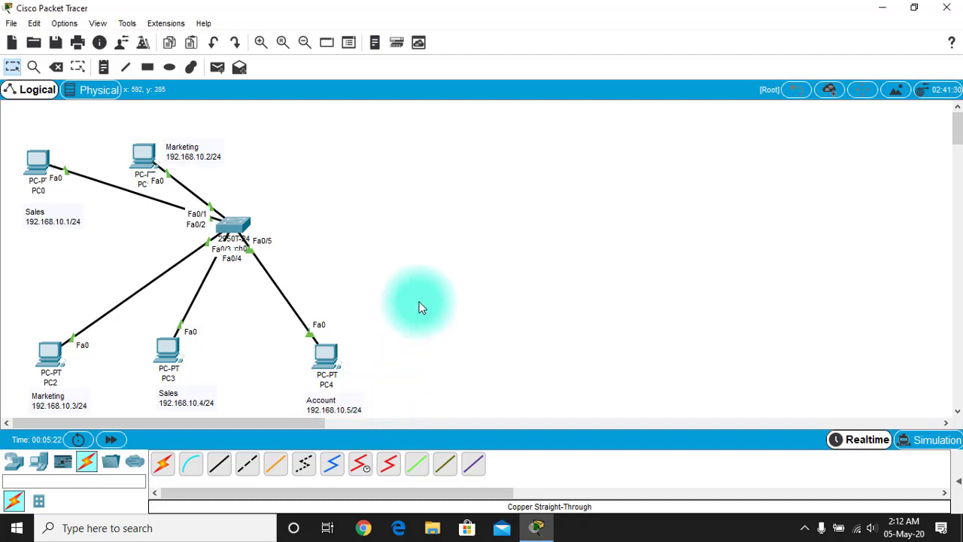
mouse_move(321, 406)
left_mouse_down()
mouse_move(314, 401)
mouse_move(321, 405)
left_mouse_up()
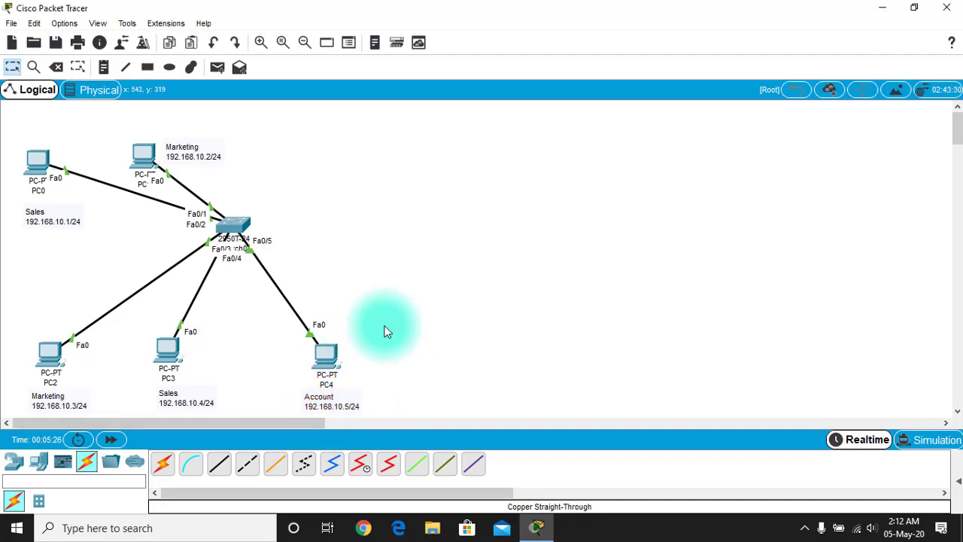
Show the PDU scenario list, shift PC0's Sales note up-left, then select each PC and deselect.
left_click(959, 480)
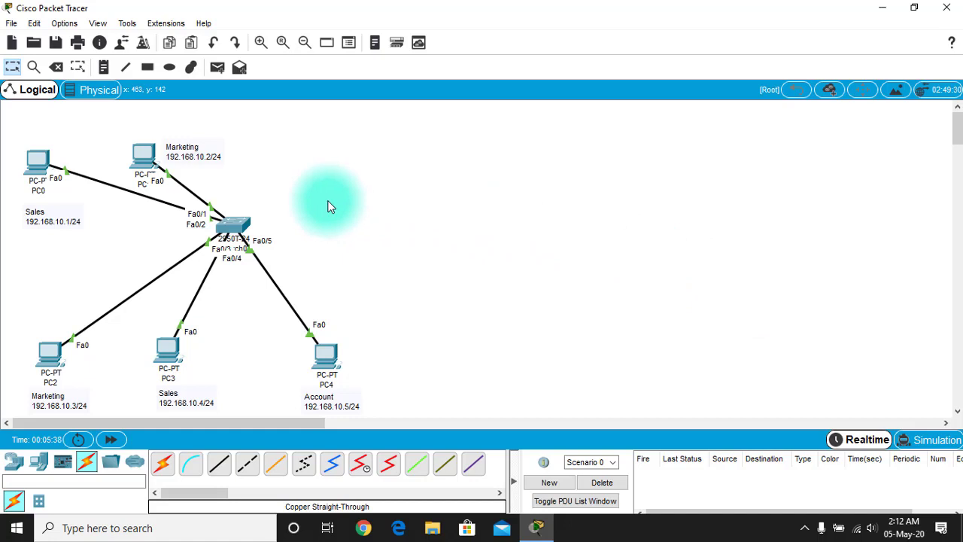
left_click_drag(41, 222, 35, 210)
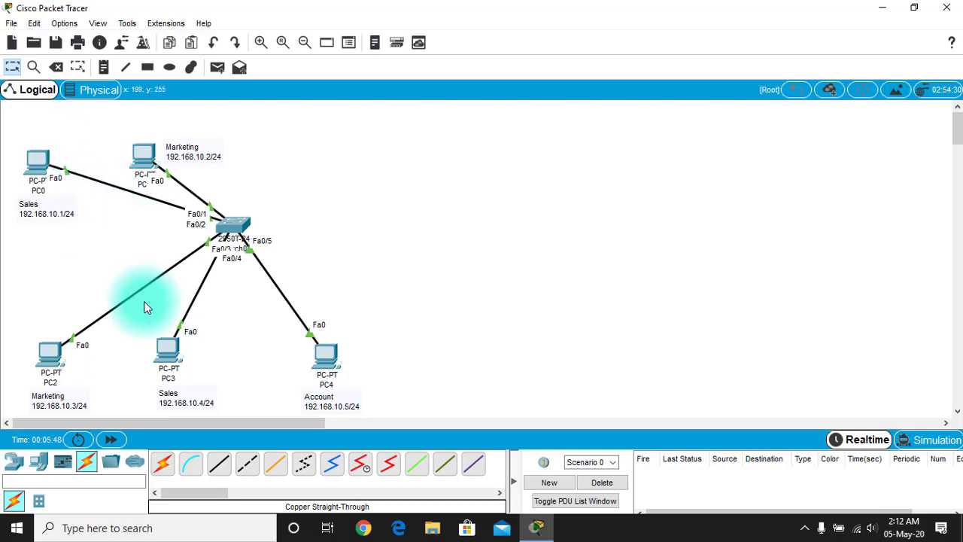
left_click_drag(141, 333, 206, 403)
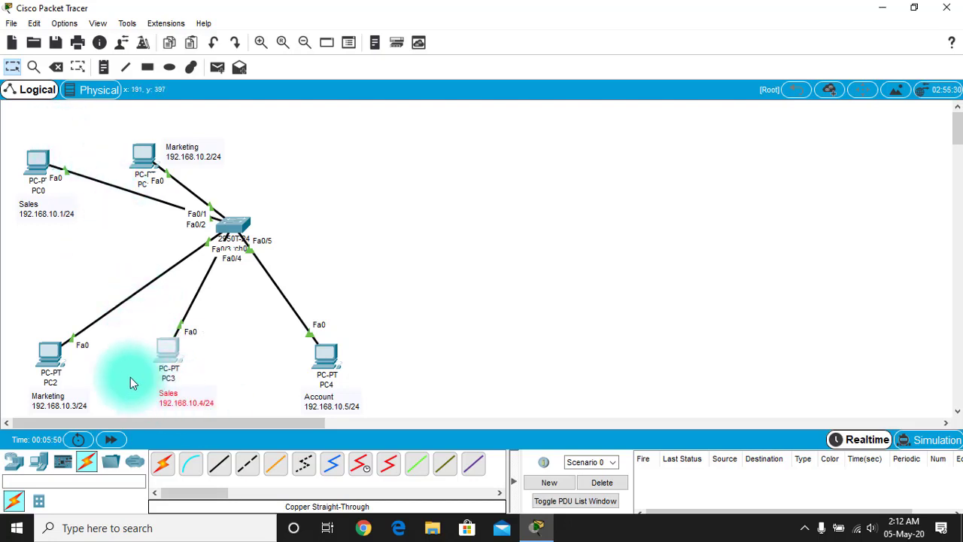
left_click_drag(6, 133, 79, 248)
left_click_drag(11, 314, 89, 422)
left_click_drag(124, 131, 153, 210)
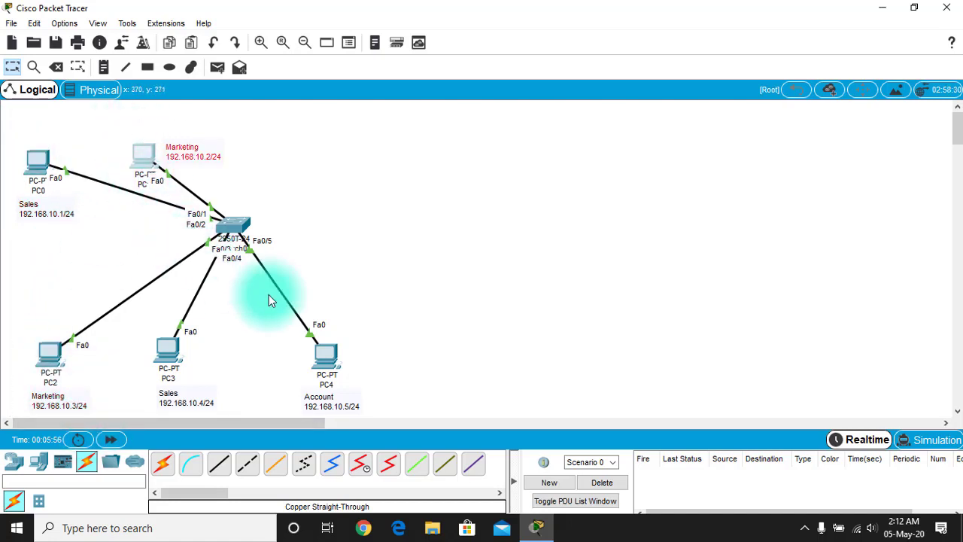
left_click_drag(275, 322, 357, 430)
left_click(441, 309)
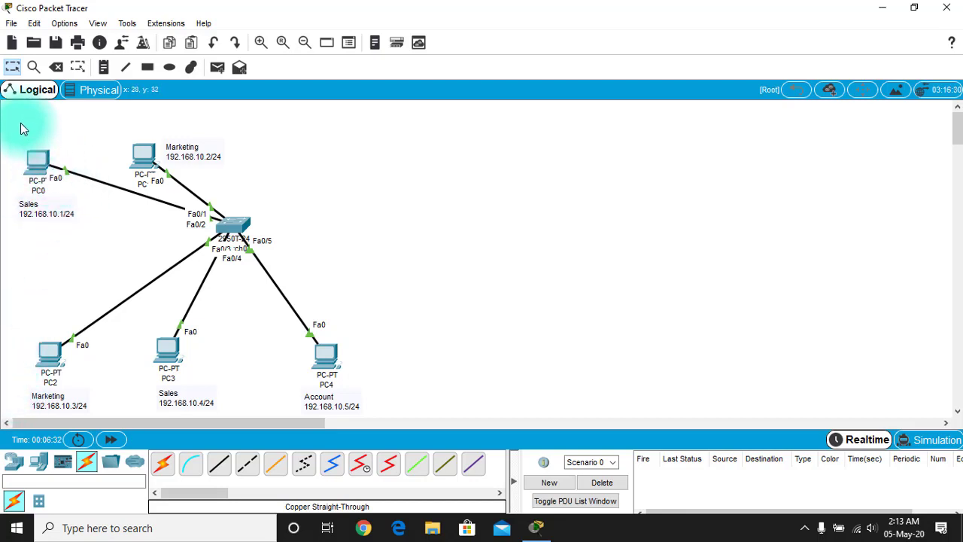
mouse_move(42, 182)
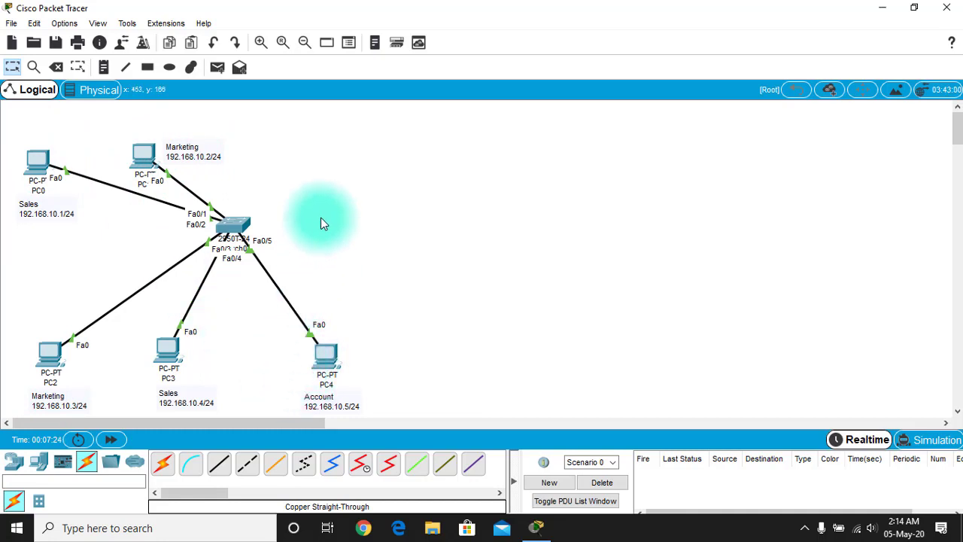
Give PC0 static IP 192.168.10.1 with subnet mask 255.255.255.0 in Desktop IP Configuration.
left_click(34, 166)
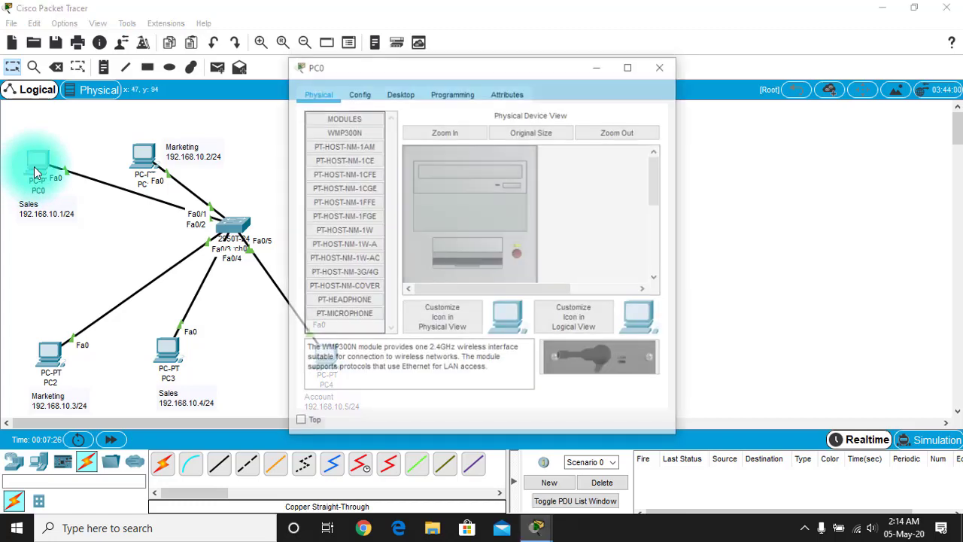
left_click(409, 98)
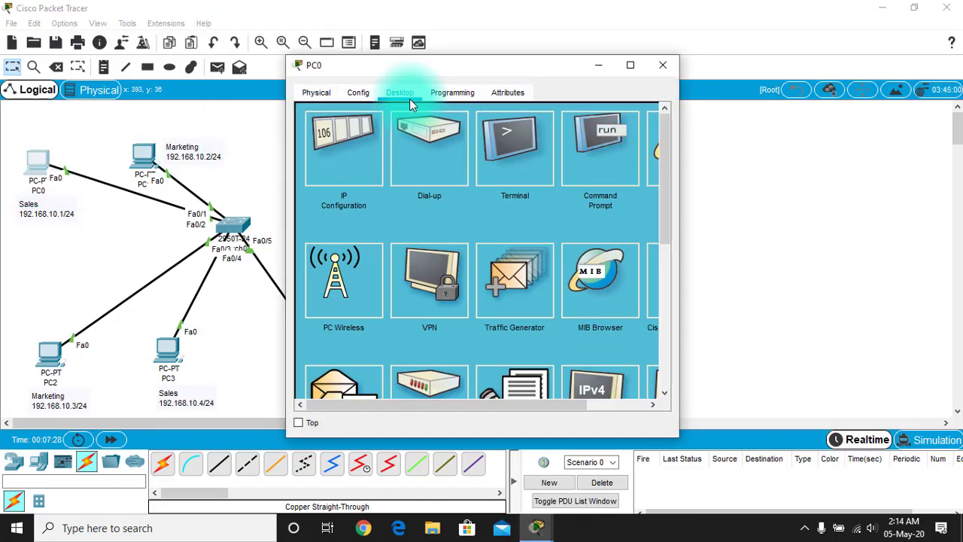
left_click(345, 134)
left_click_drag(435, 63, 609, 73)
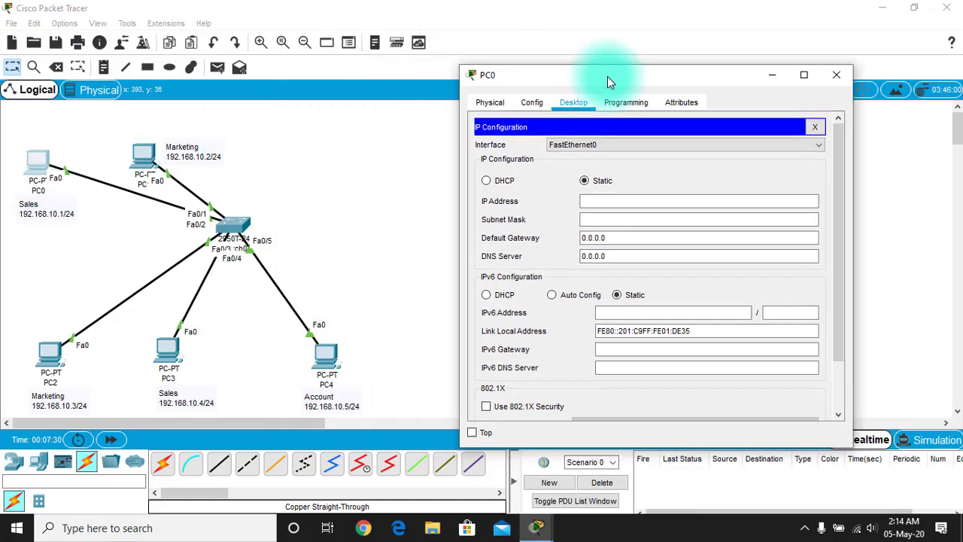
left_click(597, 199)
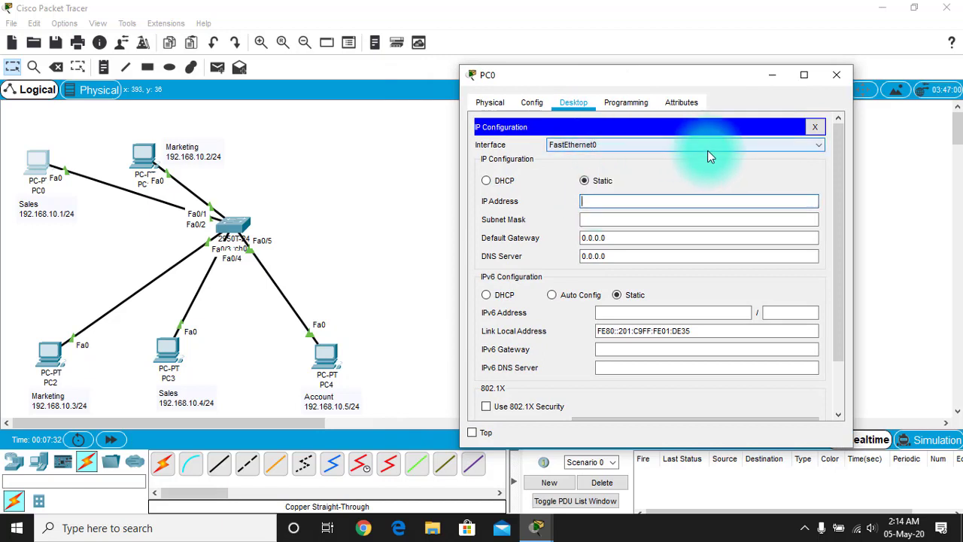
type("192.168.10.1")
key("Tab")
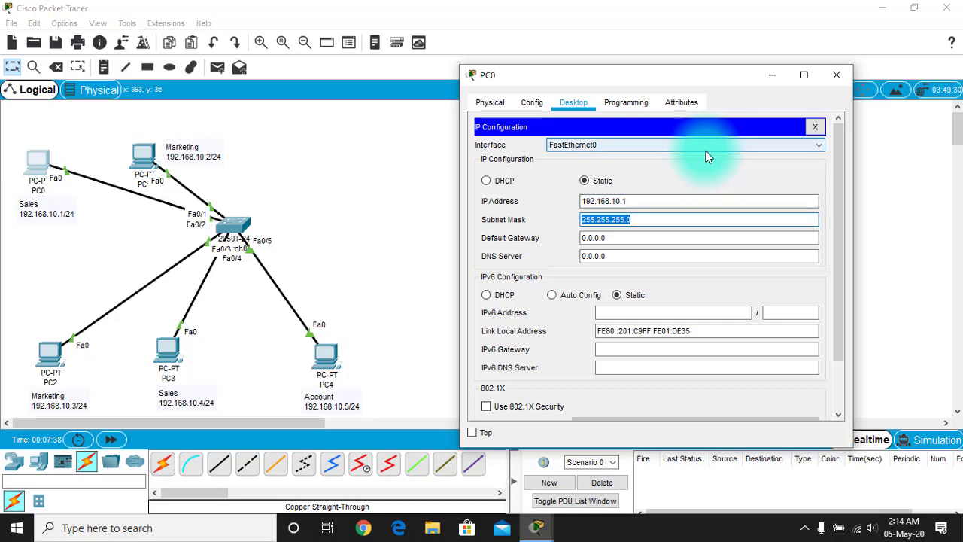
left_click(836, 74)
left_click(141, 158)
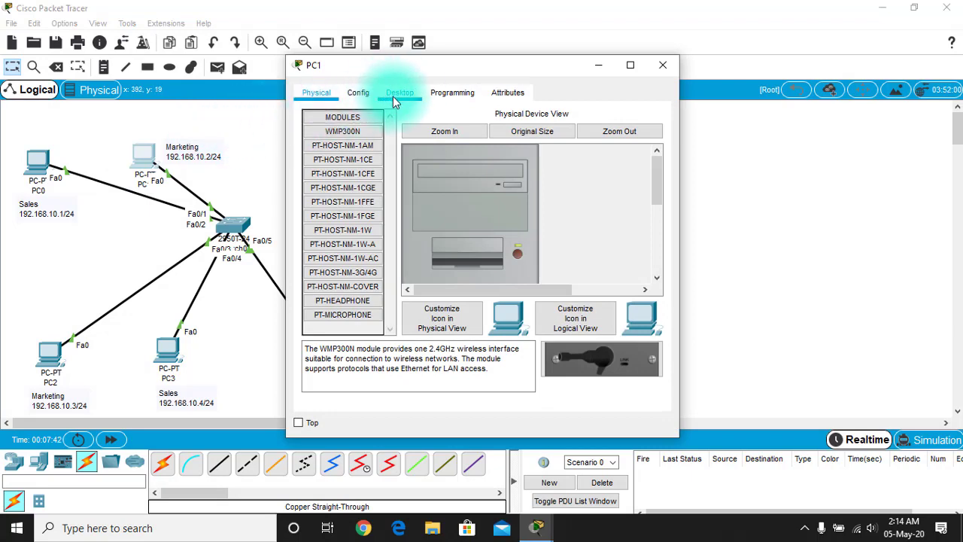
Give PC1 the static IP 192.168.10.2 with subnet mask 255.255.255.0, then close its window.
left_click(392, 94)
left_click(323, 155)
left_click(489, 194)
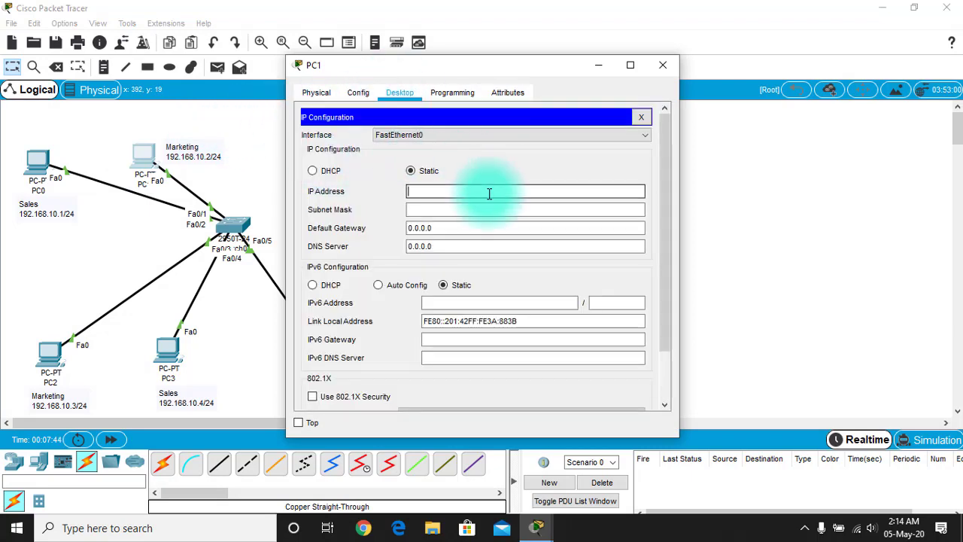
type("192.168.10.2")
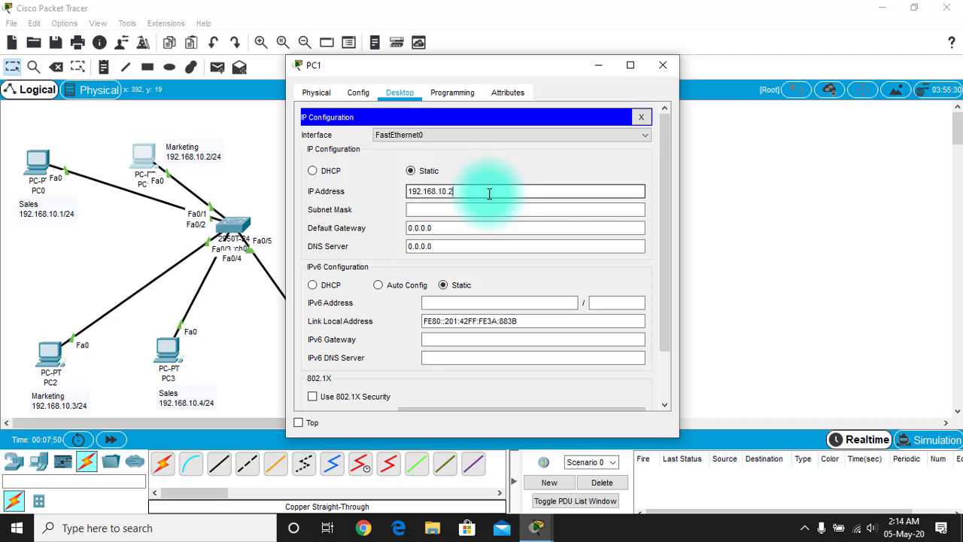
key("Tab")
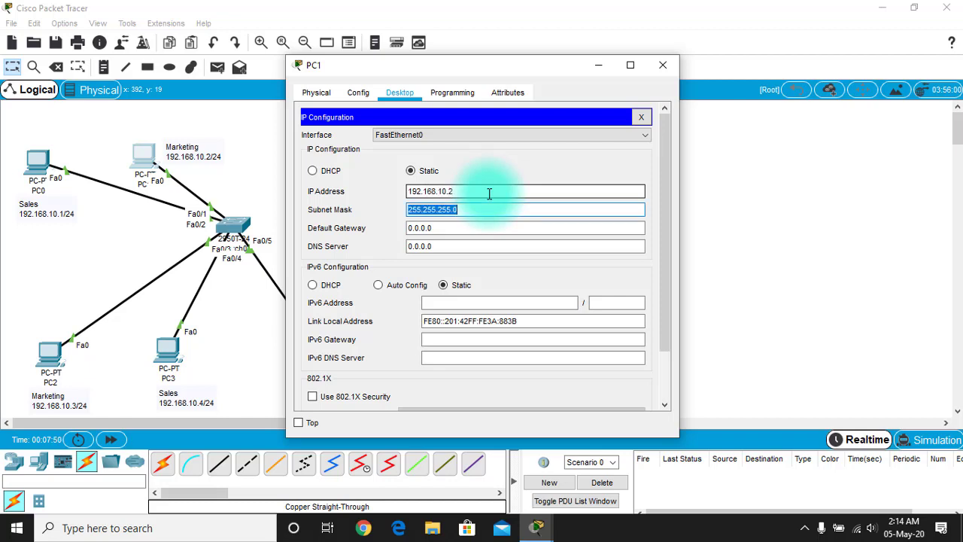
key("Tab")
left_click(662, 66)
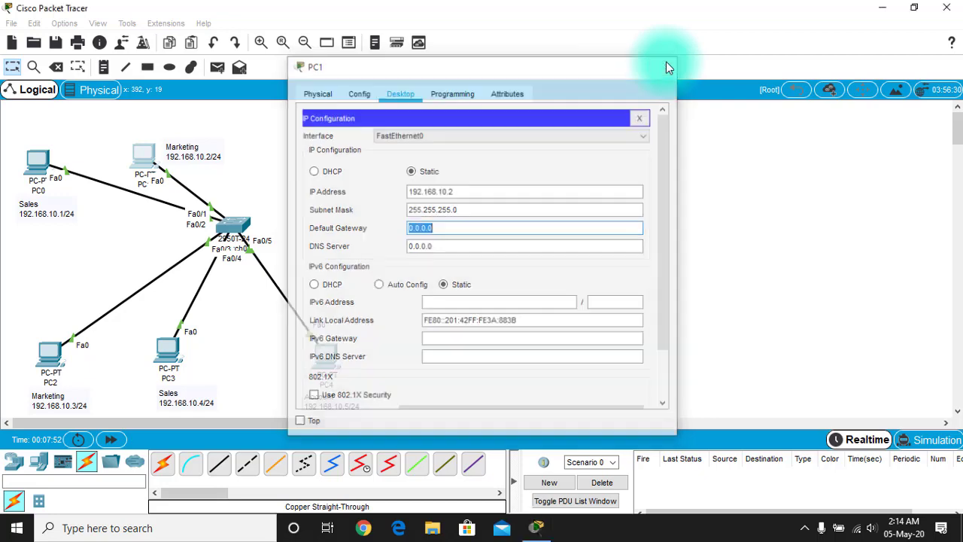
Assign PC2 the static address 192.168.10.3 with mask 255.255.255.0 and close its settings.
left_click(51, 349)
left_click(392, 94)
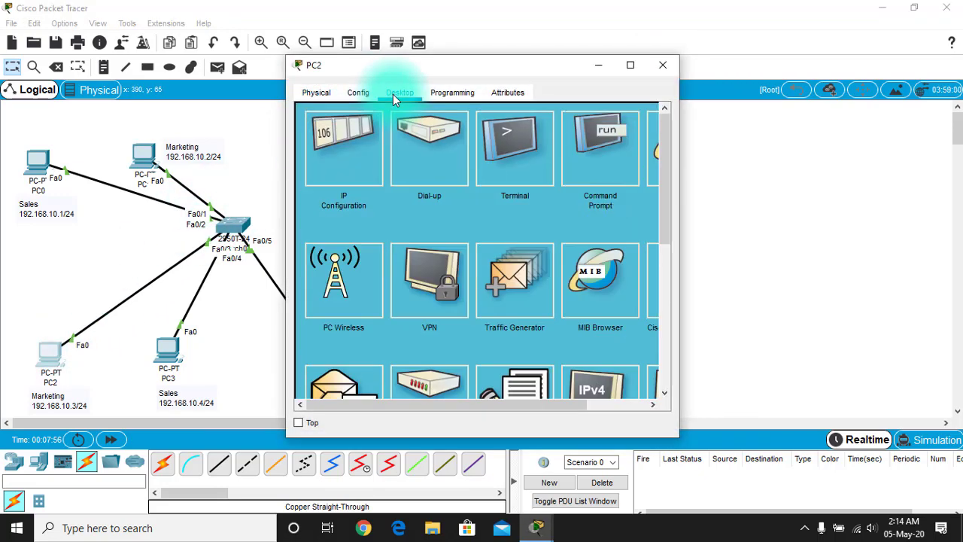
left_click(348, 139)
left_click(459, 194)
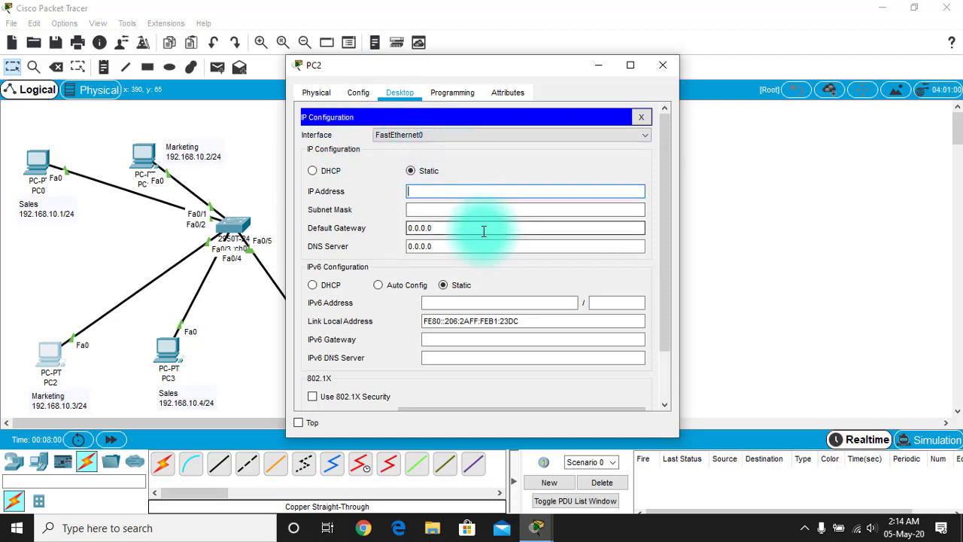
type("192.168.10.")
key("Tab")
key("Tab")
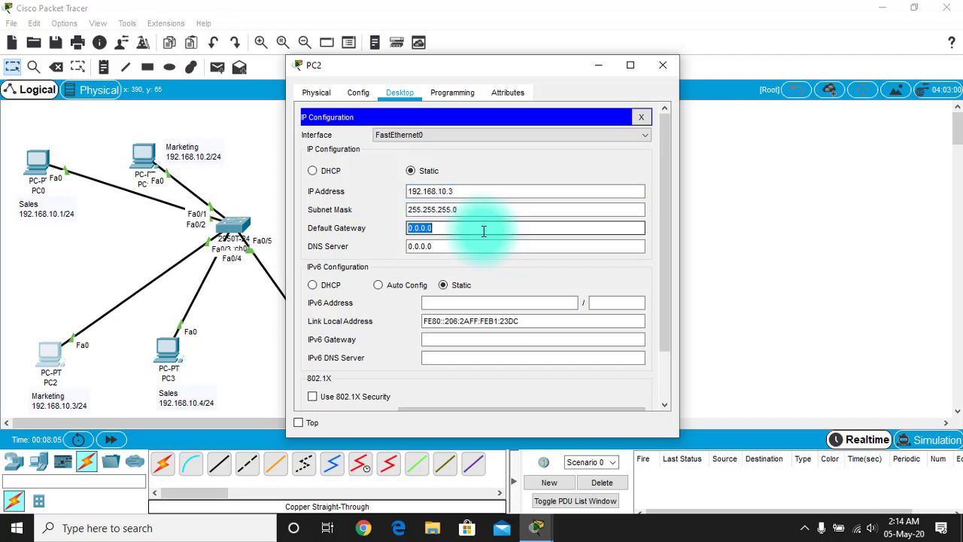
left_click(660, 66)
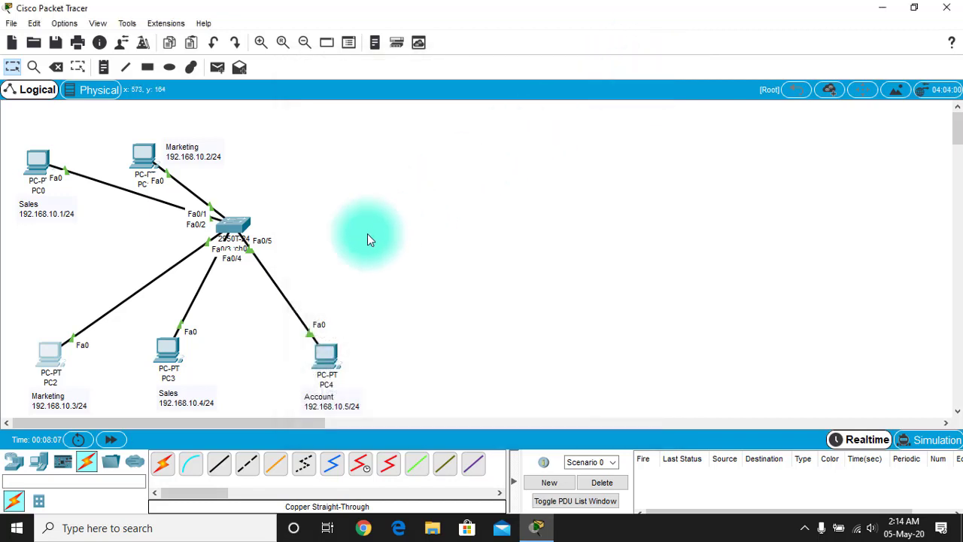
Enter 192.168.10.4 as PC3's IP, retyping after the invalid-address error, with mask 255.255.255.0.
left_click(178, 343)
left_click(395, 93)
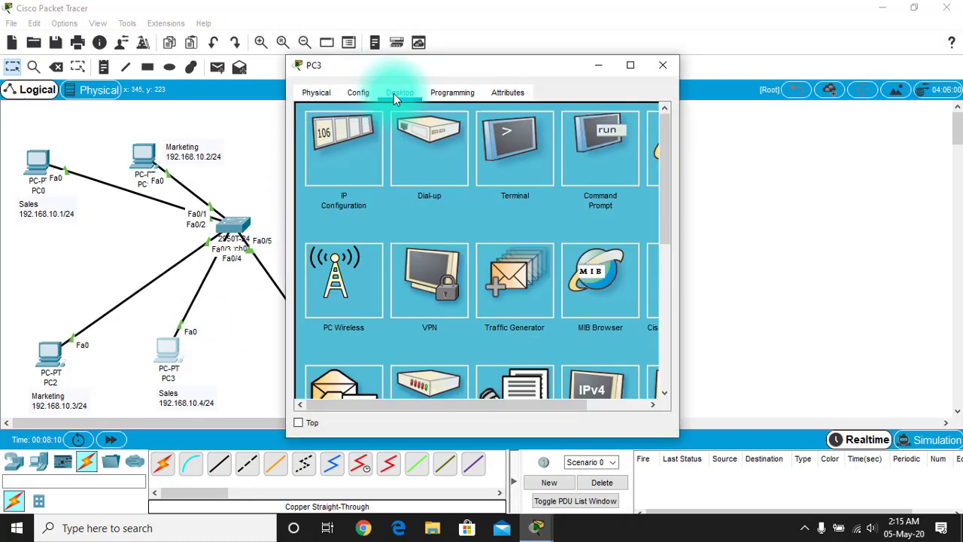
left_click(338, 146)
left_click(456, 191)
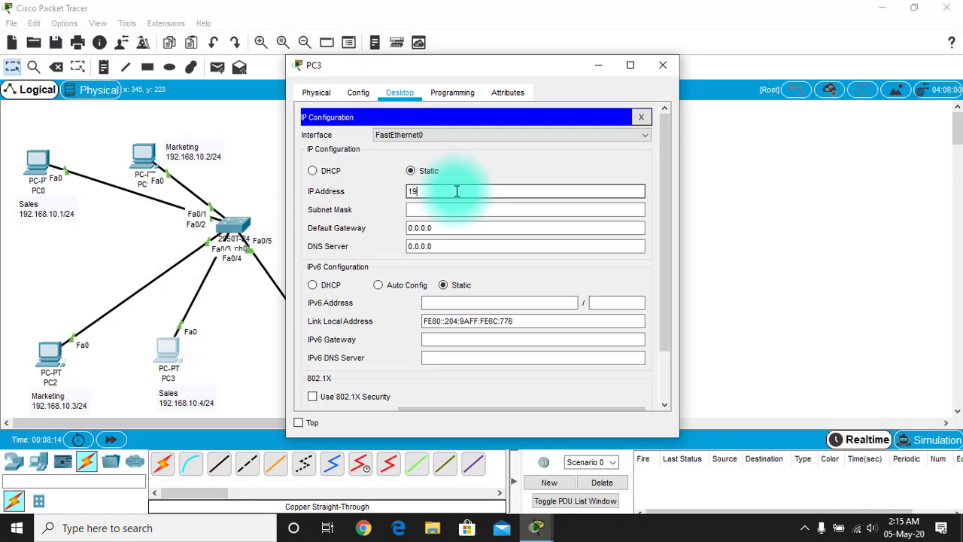
type("192.168.10.")
key("Return")
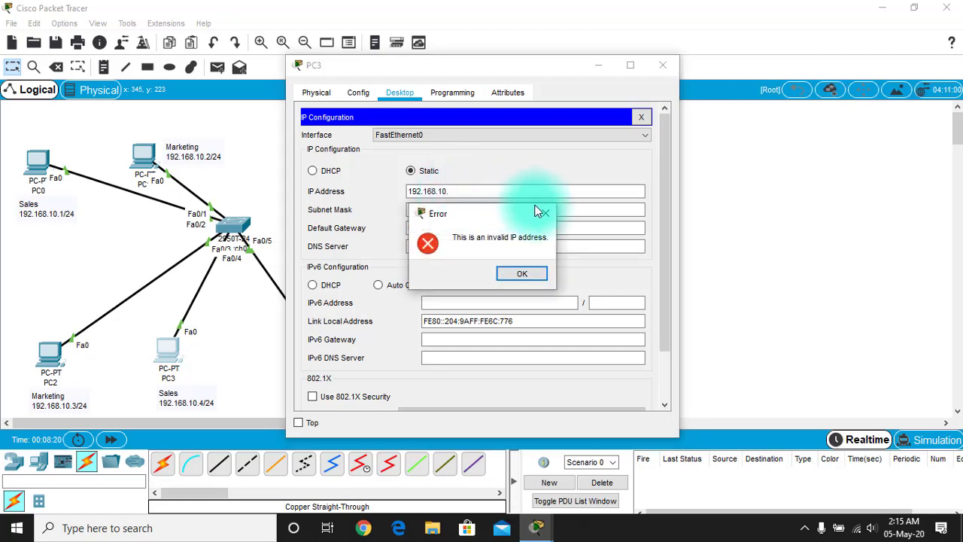
left_click(532, 276)
left_click(494, 191)
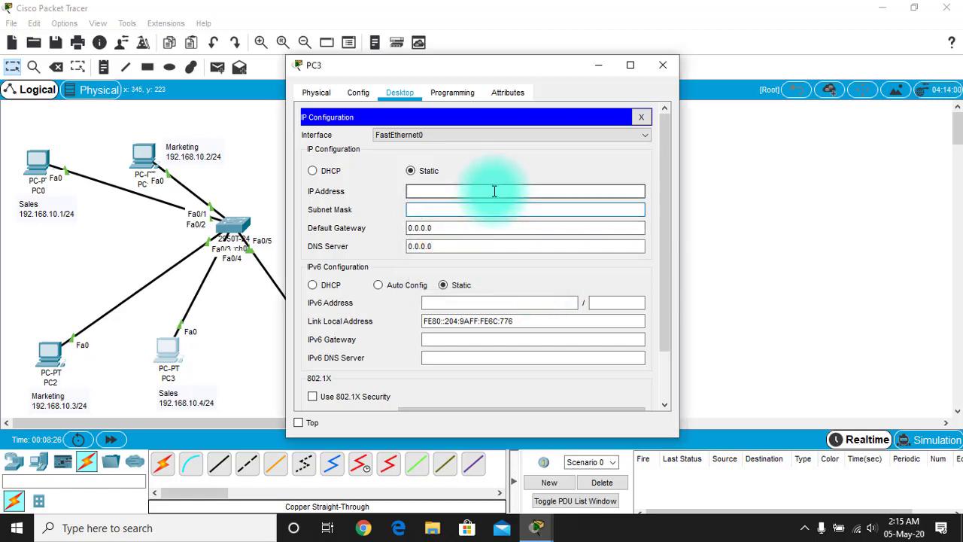
type("192.16")
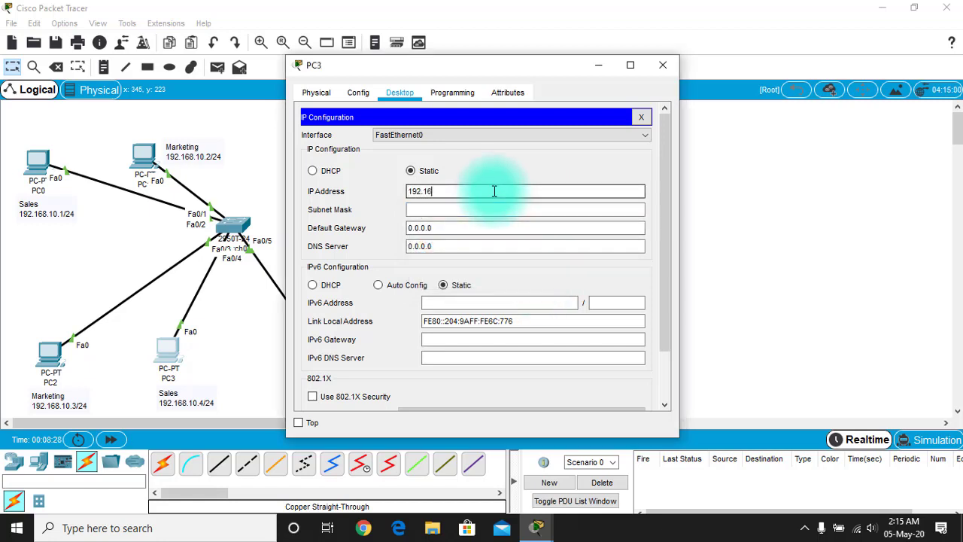
type("8.10.4")
key("Tab")
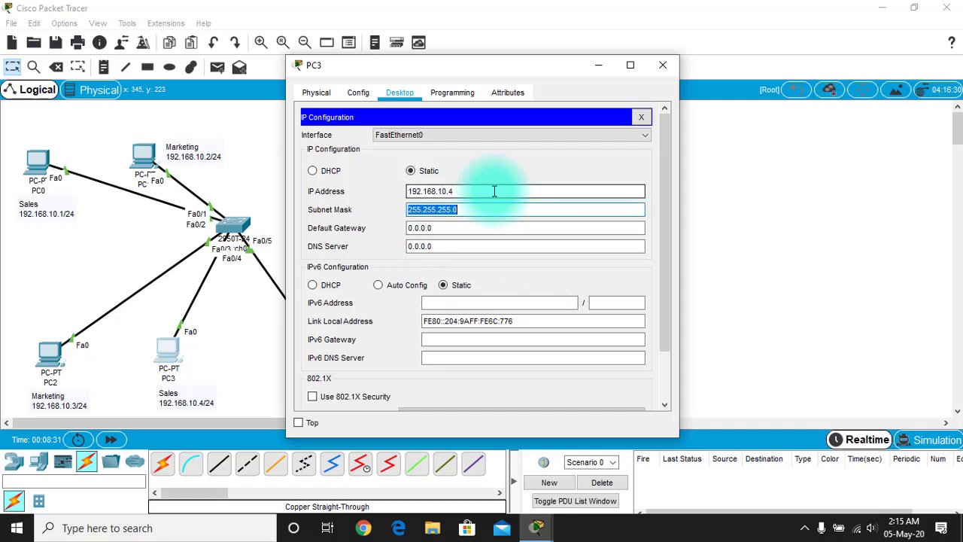
left_click(665, 63)
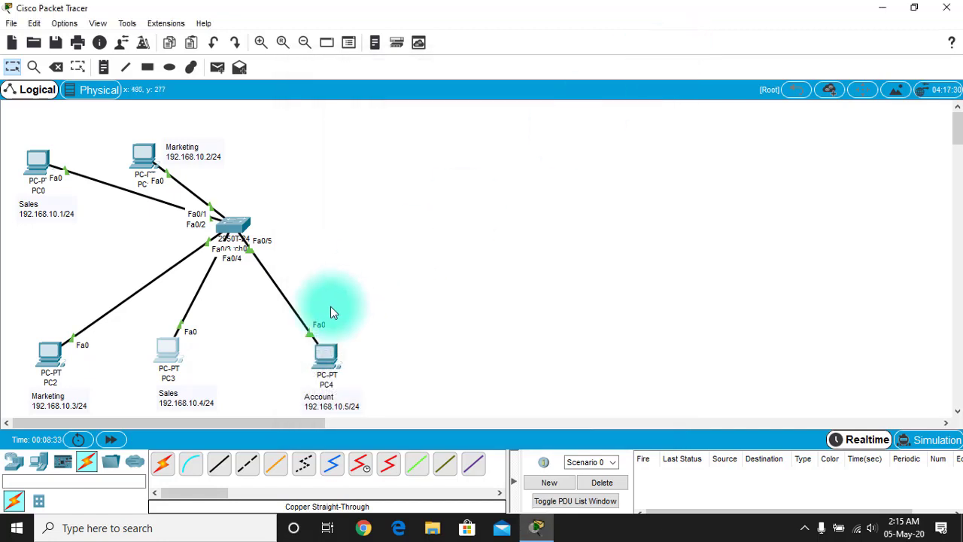
Set PC4's IP Configuration to 192.168.10.5 with auto-filled mask 255.255.255.0 and close it.
left_click(327, 353)
left_click(400, 93)
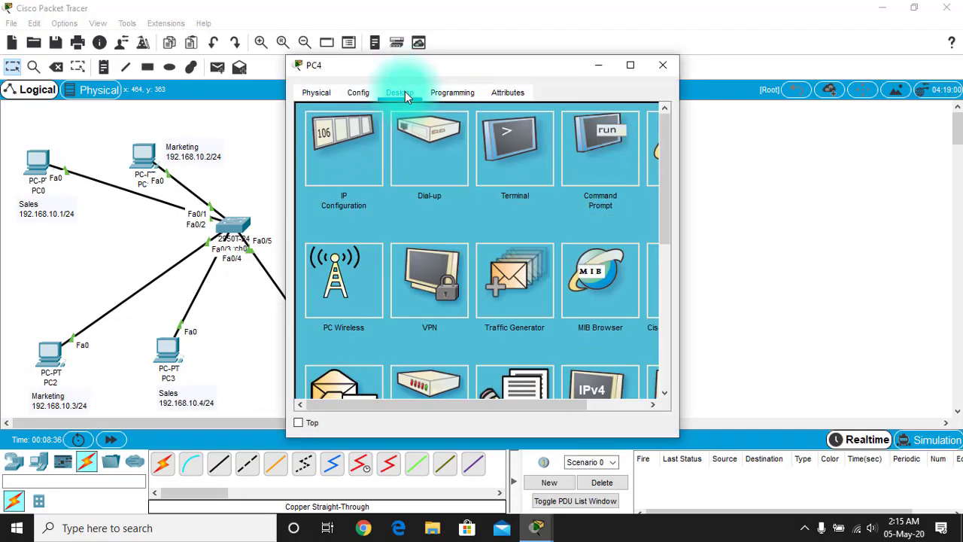
left_click(336, 139)
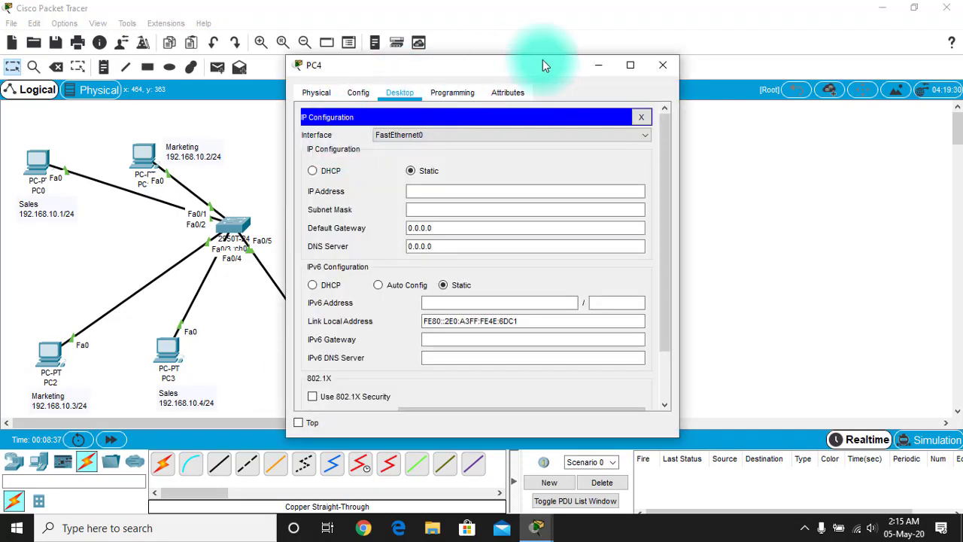
left_click_drag(475, 64, 629, 56)
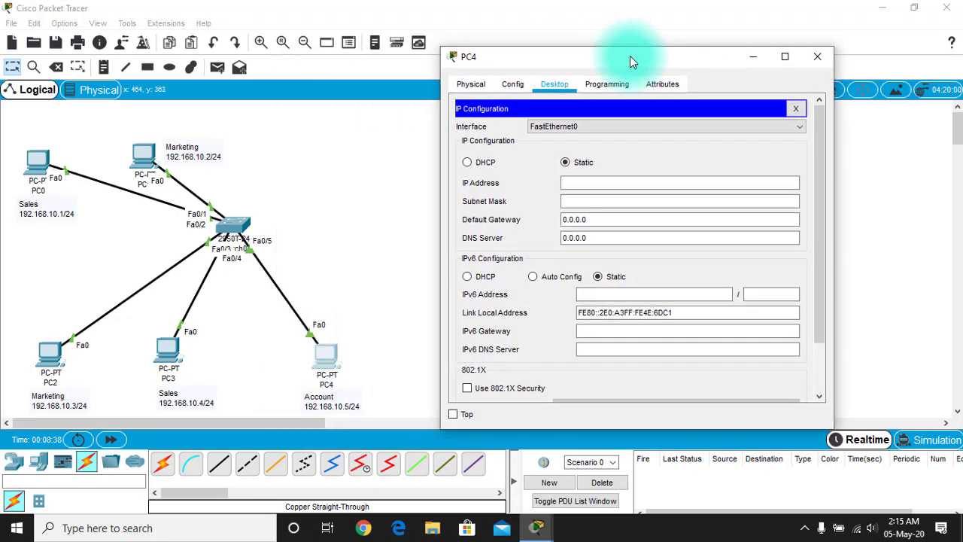
left_click(616, 182)
type("192.16")
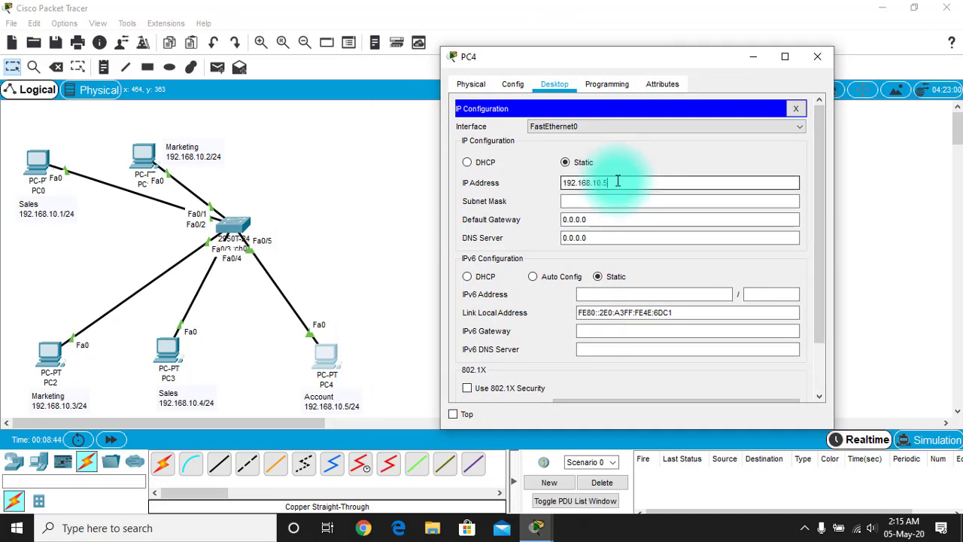
type("8.10.5")
left_click(609, 201)
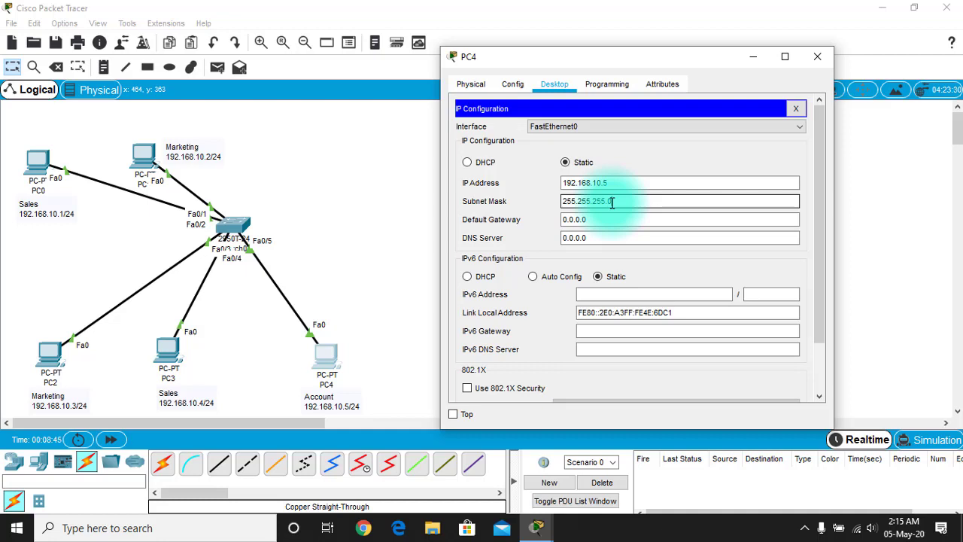
left_click(827, 59)
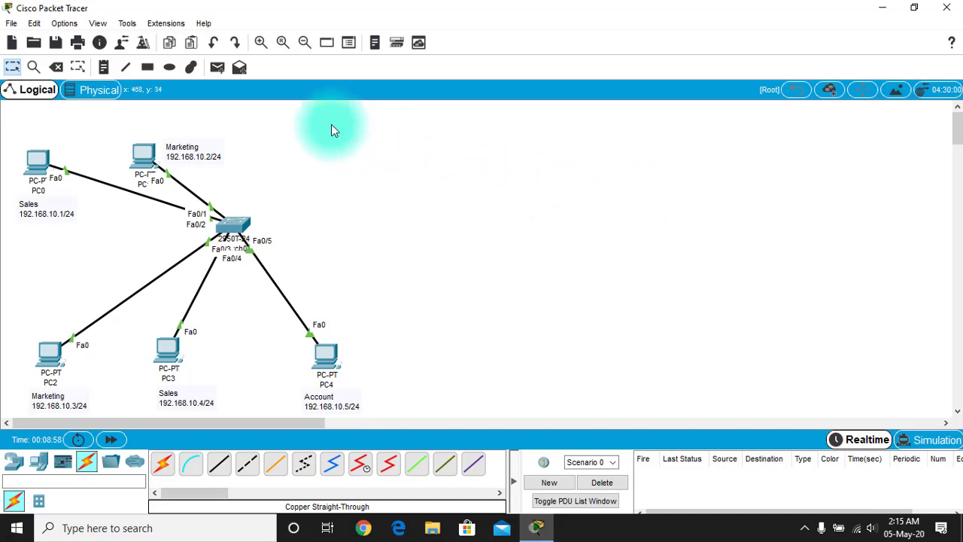
Send a simple PDU ping from PC1 to PC0 and check it succeeded.
left_click(216, 69)
left_click(143, 156)
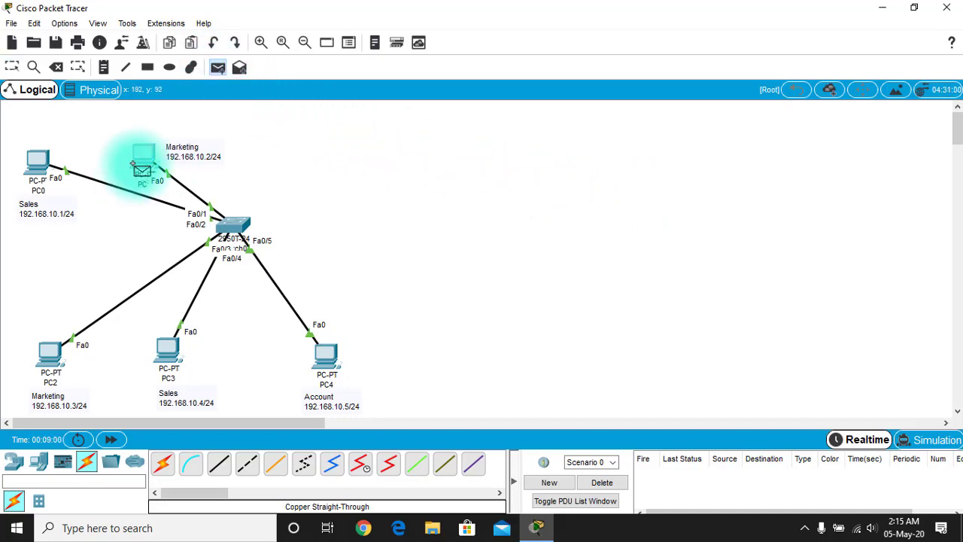
left_click(30, 192)
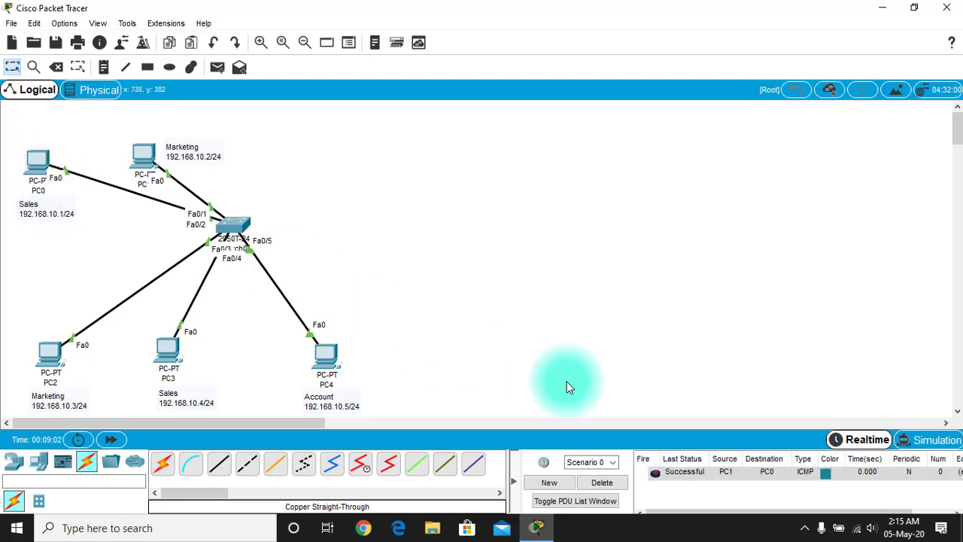
left_click(674, 460)
left_click(680, 480)
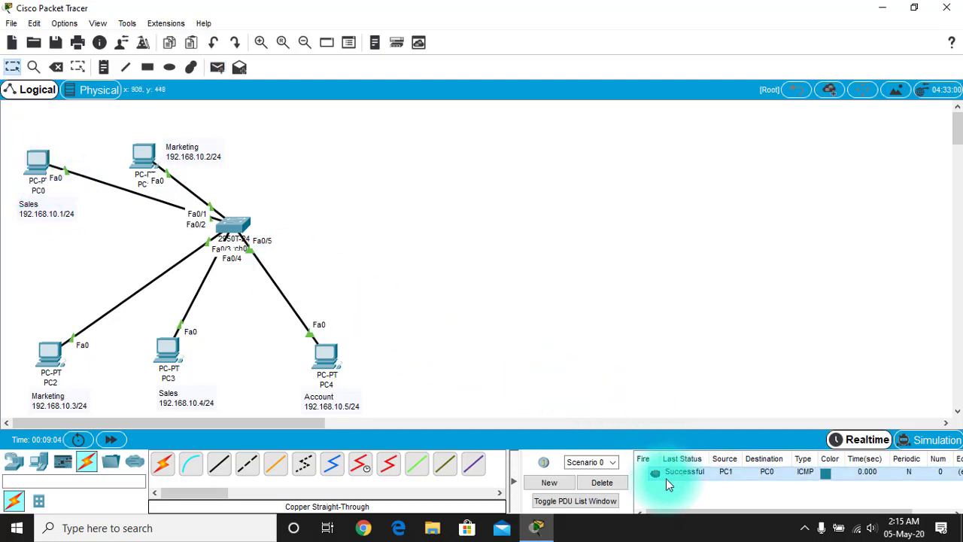
left_click(344, 193)
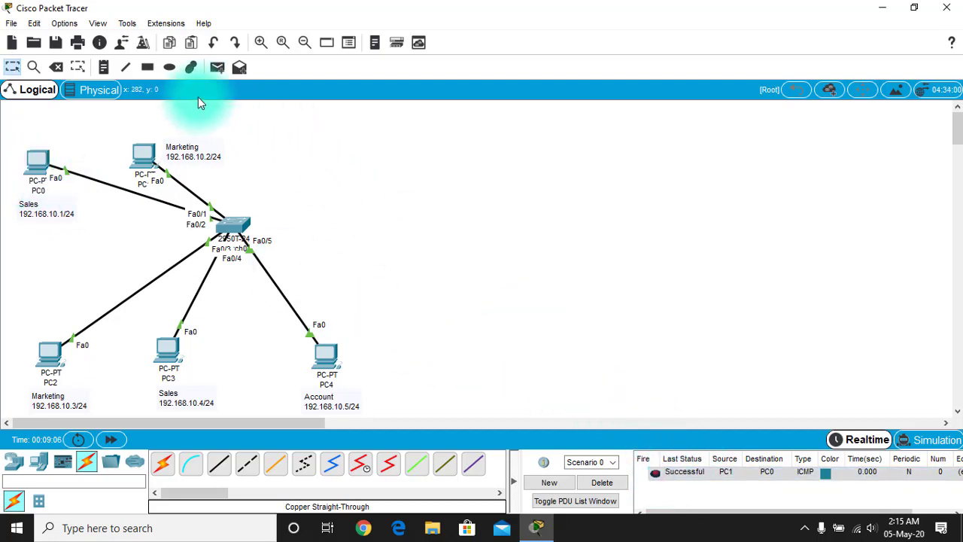
Ping PC0→PC2, PC2→PC3 and PC3→PC4, then delete all PDU results.
left_click(216, 69)
left_click(34, 160)
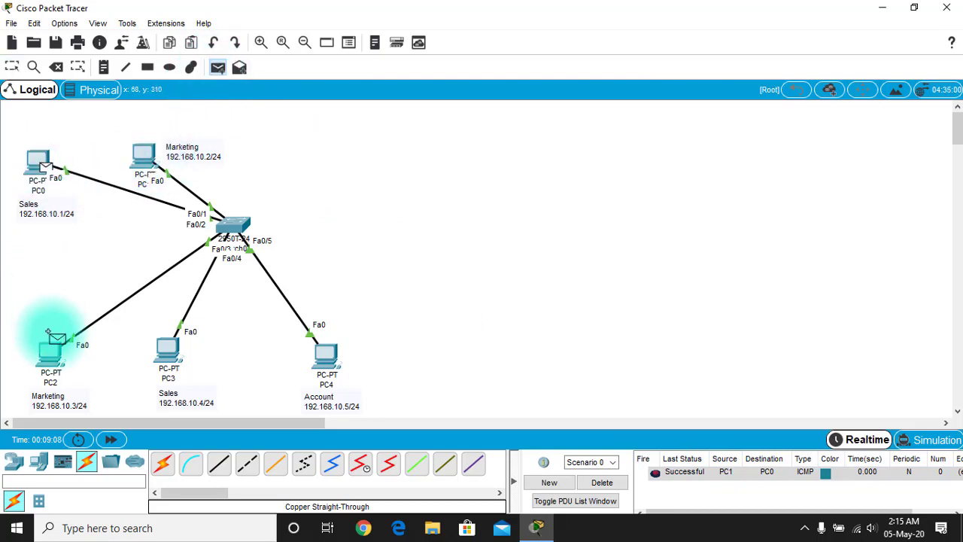
left_click(48, 360)
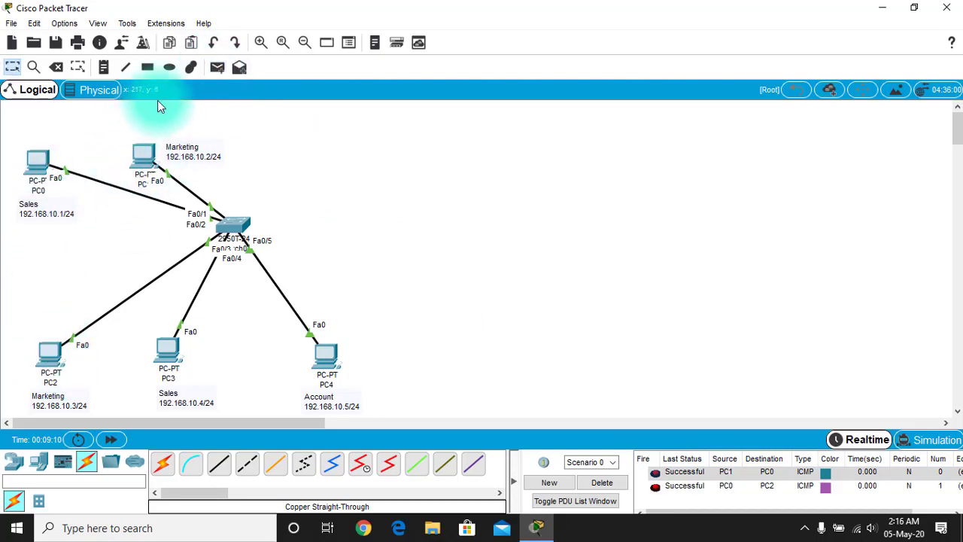
left_click(209, 70)
left_click(48, 360)
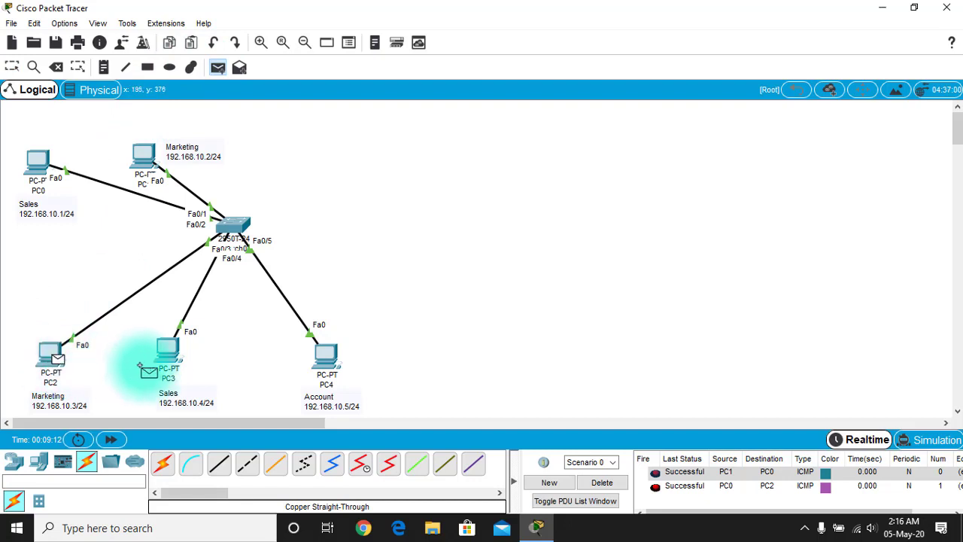
left_click(160, 365)
left_click(216, 67)
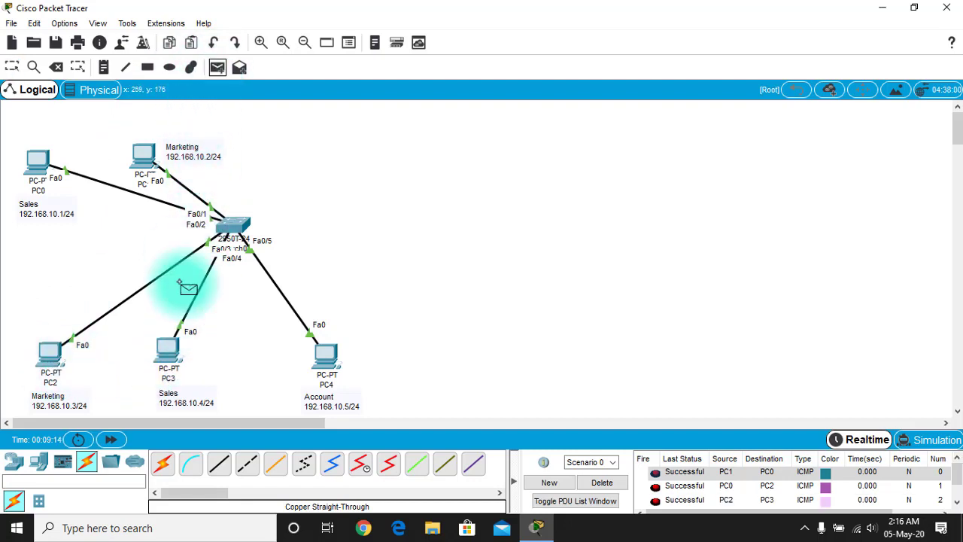
left_click(325, 359)
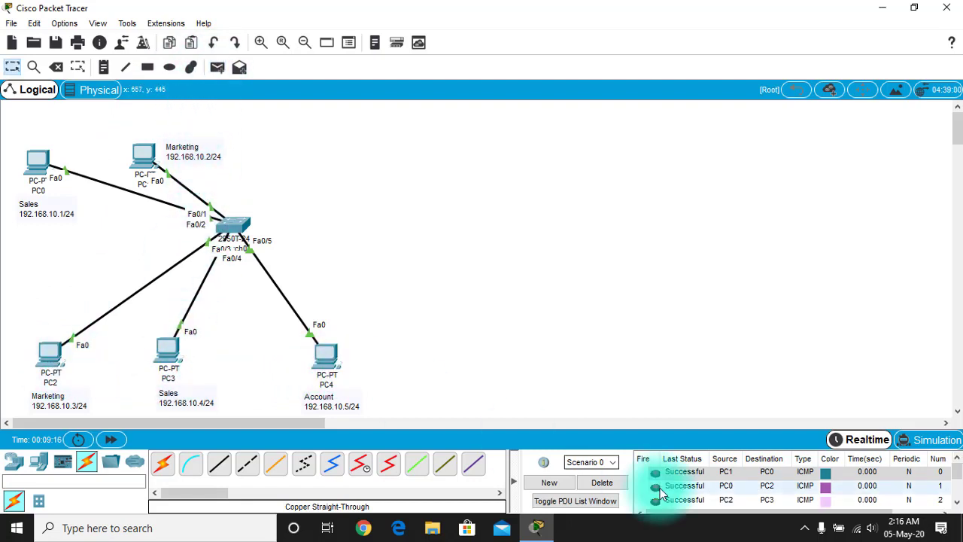
left_click(679, 485)
left_click(598, 482)
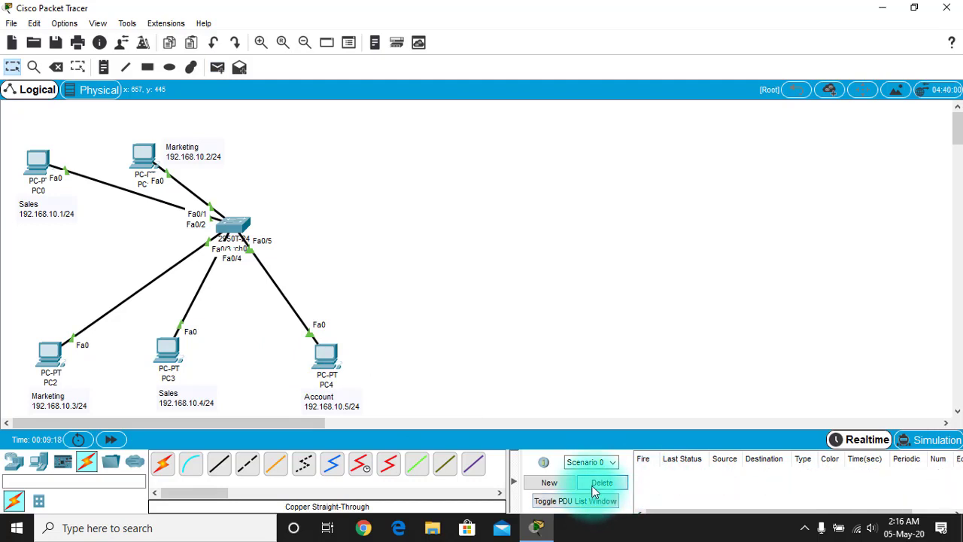
Run enable in Switch0's widened CLI tab to reach the privileged prompt, then close the window.
left_click(235, 235)
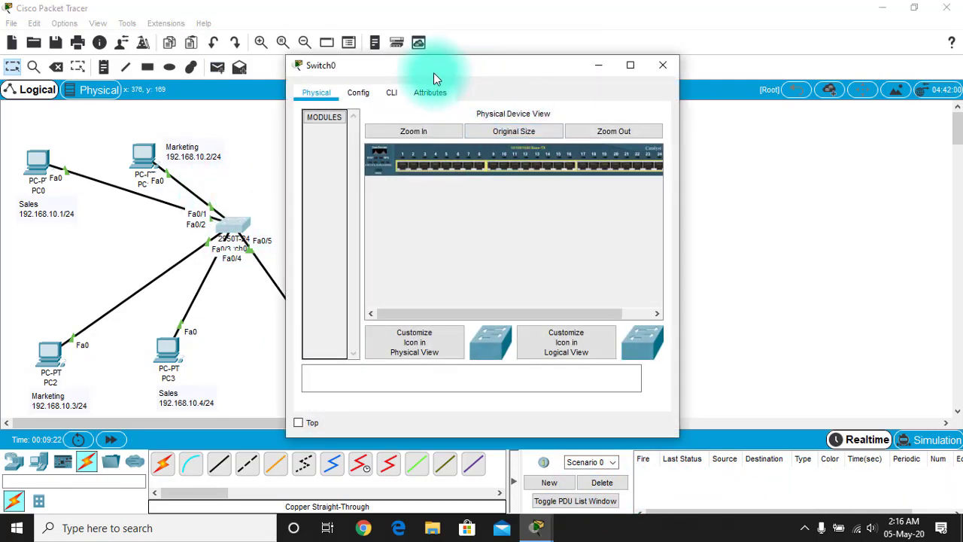
left_click_drag(434, 72, 613, 69)
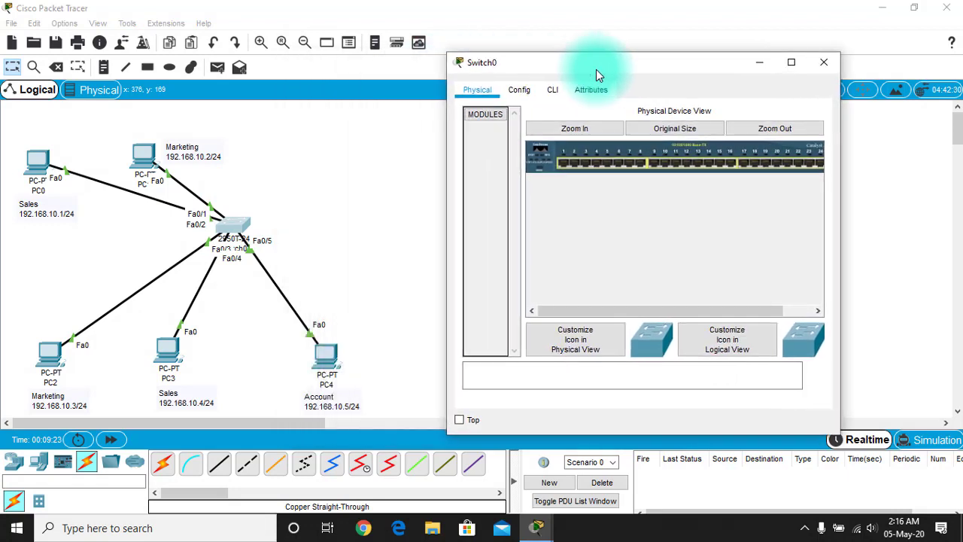
left_click(551, 91)
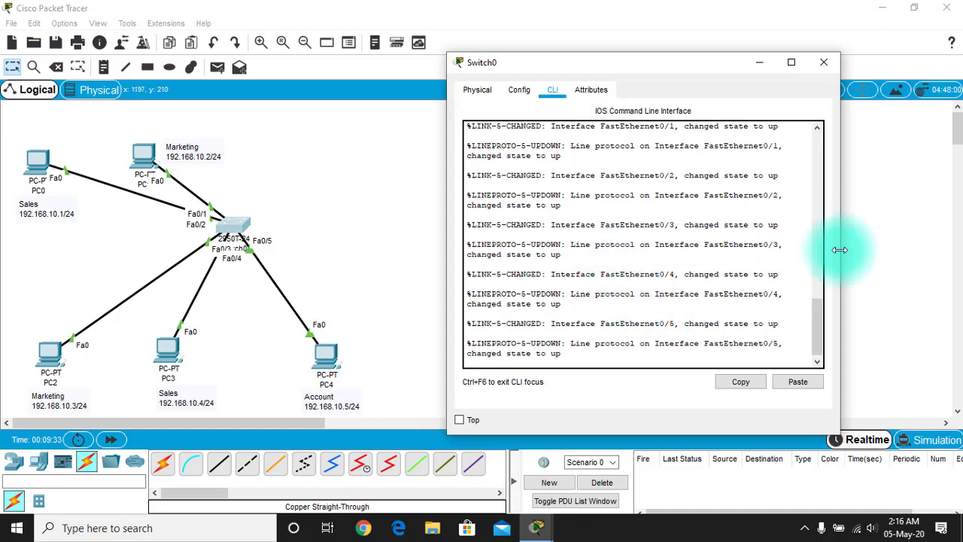
left_click_drag(839, 245, 959, 246)
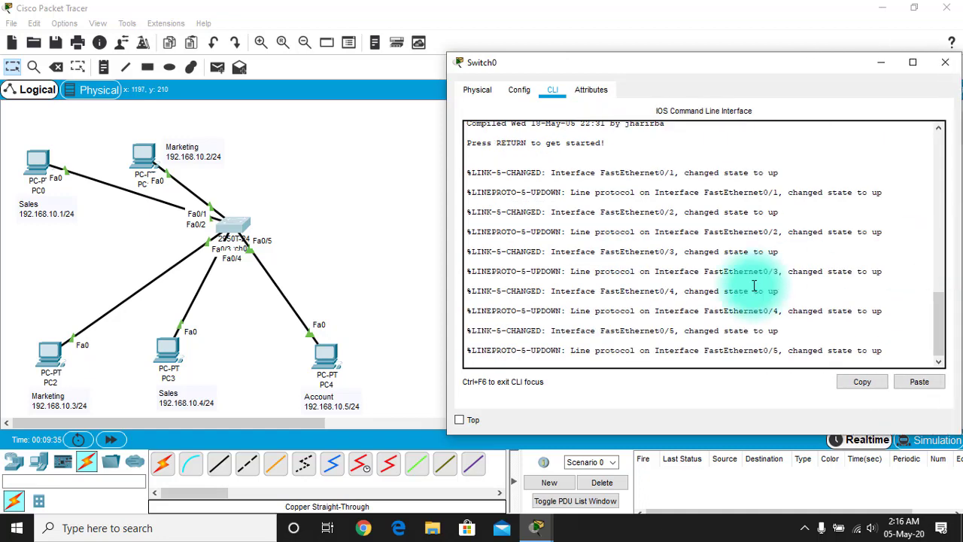
key("Return")
key("Return")
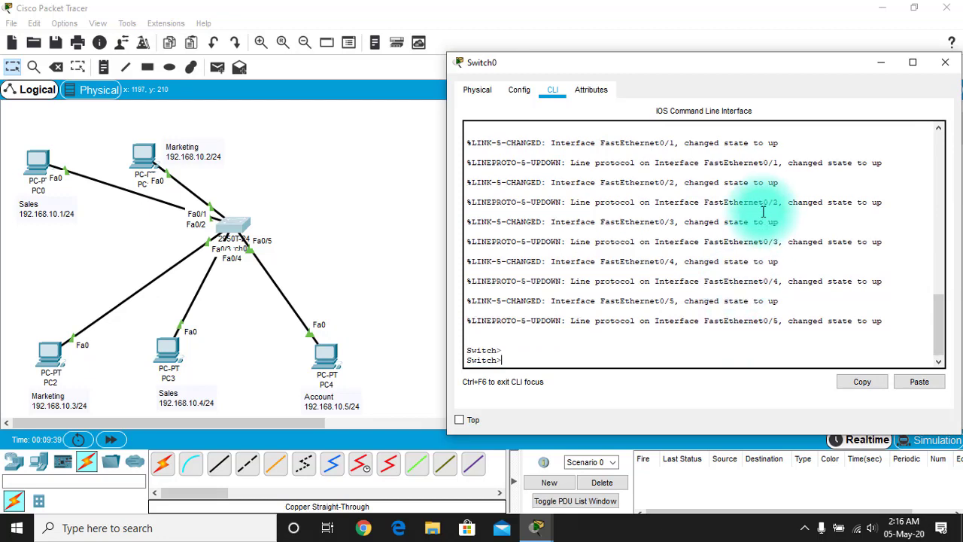
type("enable")
key("Return")
key("Return")
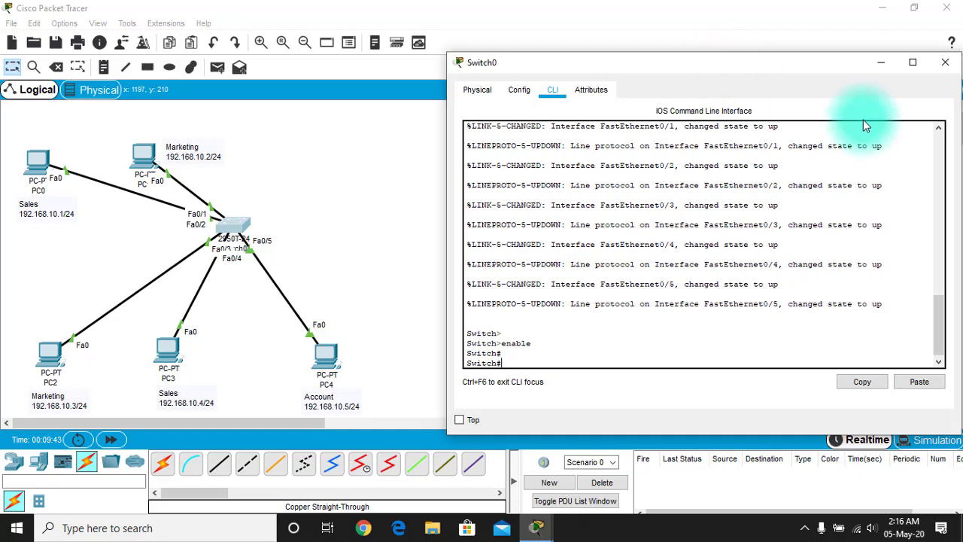
left_click(943, 63)
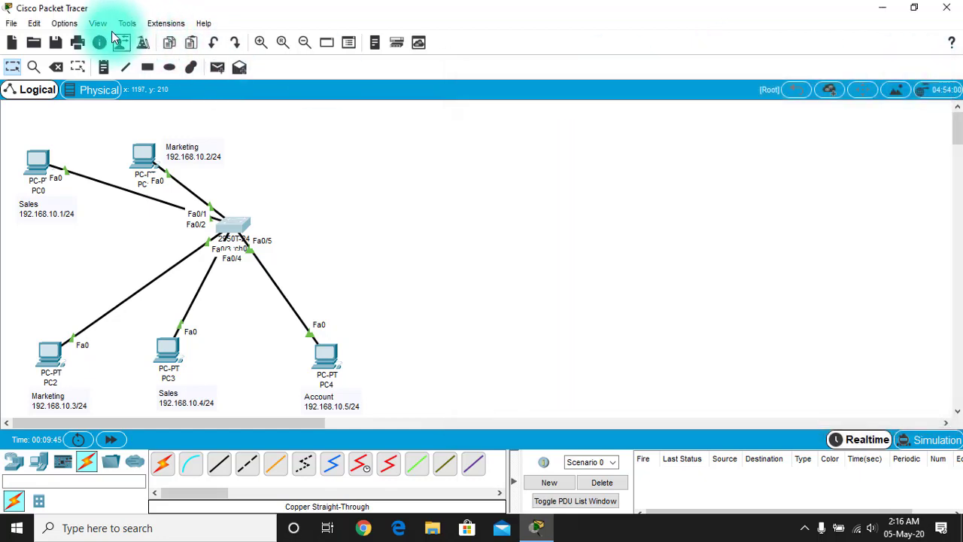
Change the CLI font size in Preferences' Font settings from 8 to 12 and apply it.
left_click(74, 25)
left_click(86, 39)
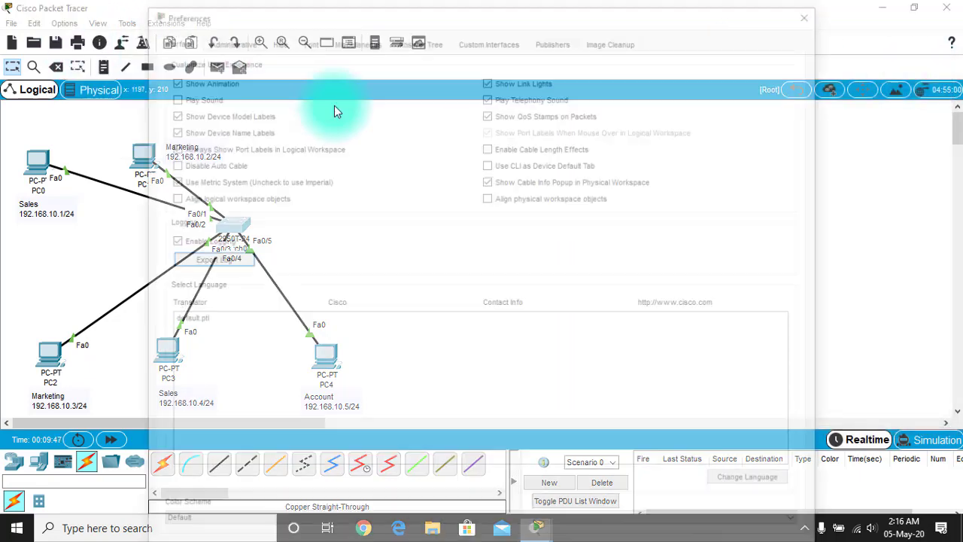
left_click(284, 37)
left_click(308, 37)
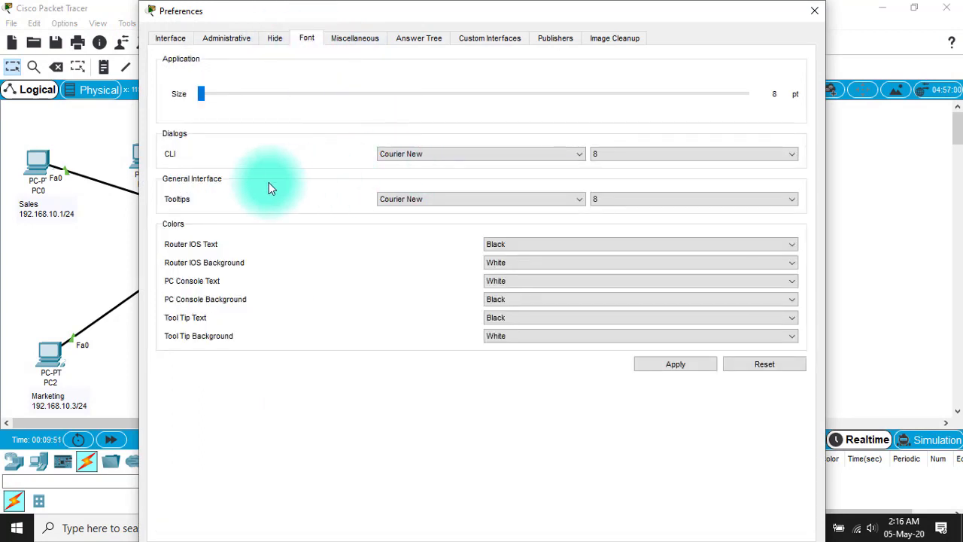
left_click(628, 154)
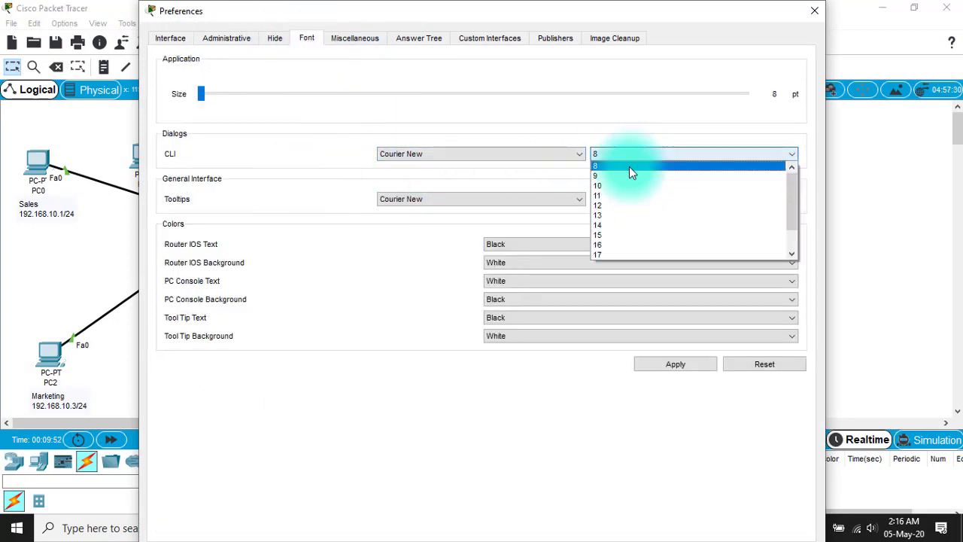
left_click(602, 205)
left_click(687, 367)
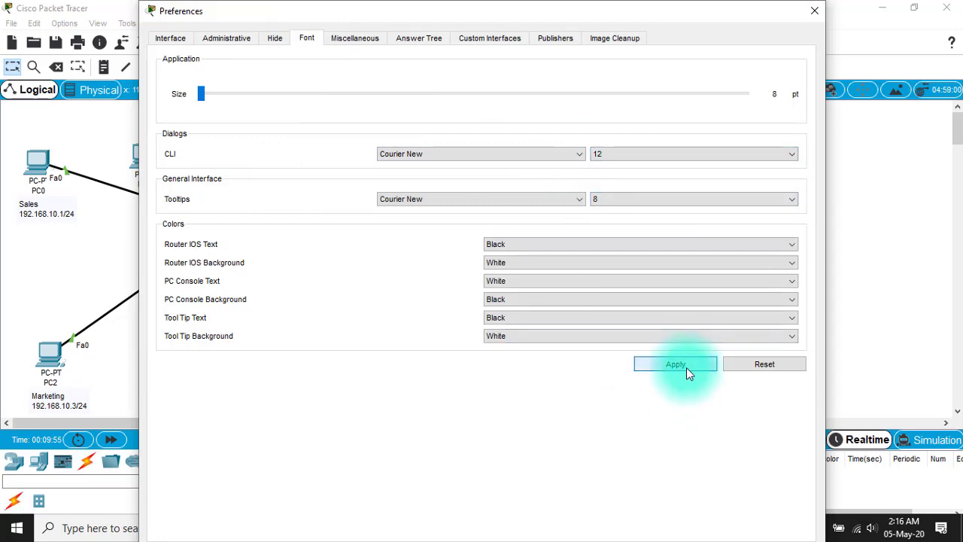
left_click(814, 11)
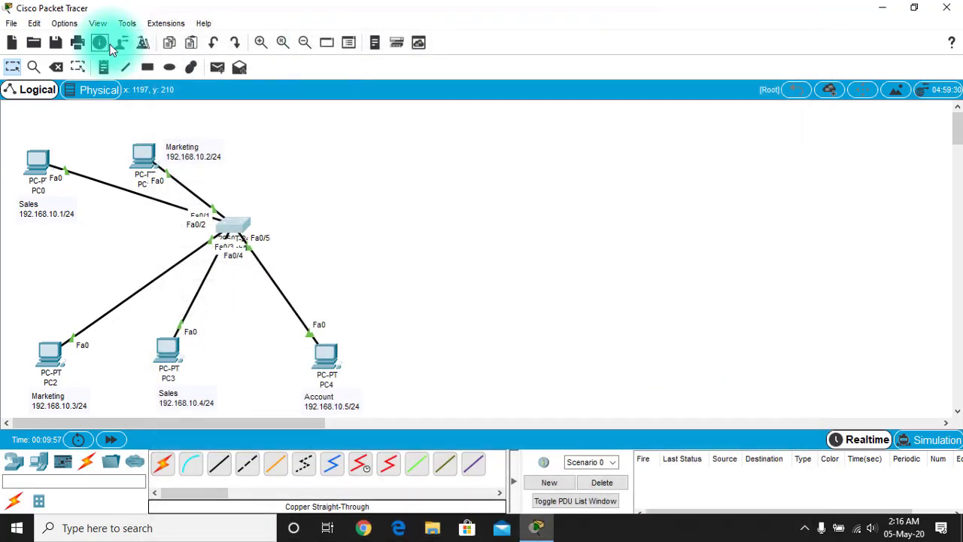
Open Switch0's CLI and enter global configuration mode with configure terminal.
left_click(241, 225)
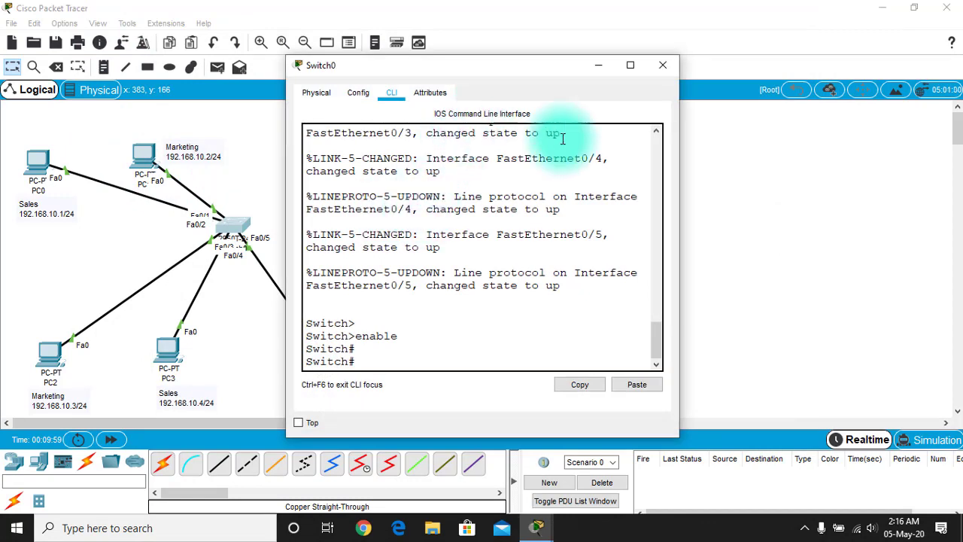
left_click_drag(679, 213, 866, 213)
left_click_drag(554, 65, 653, 88)
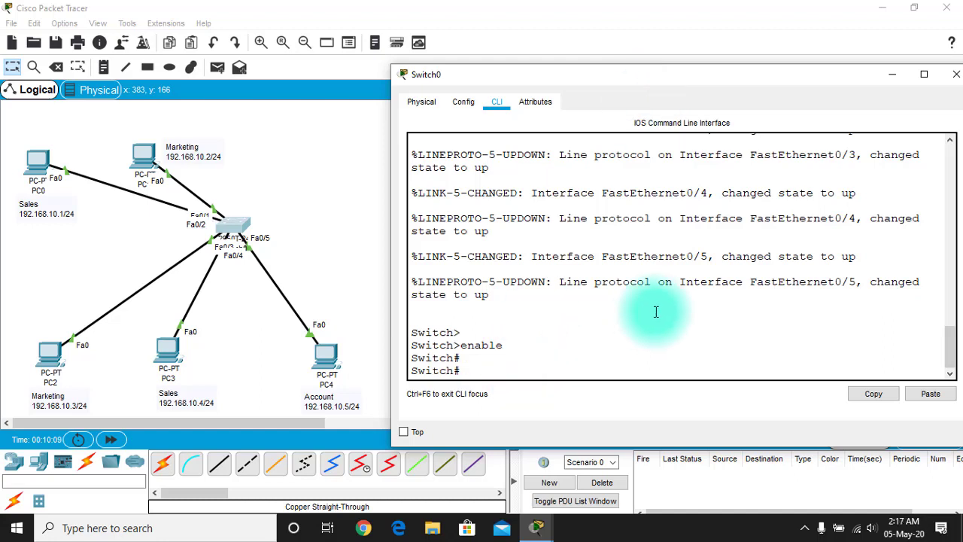
type("configure terminal")
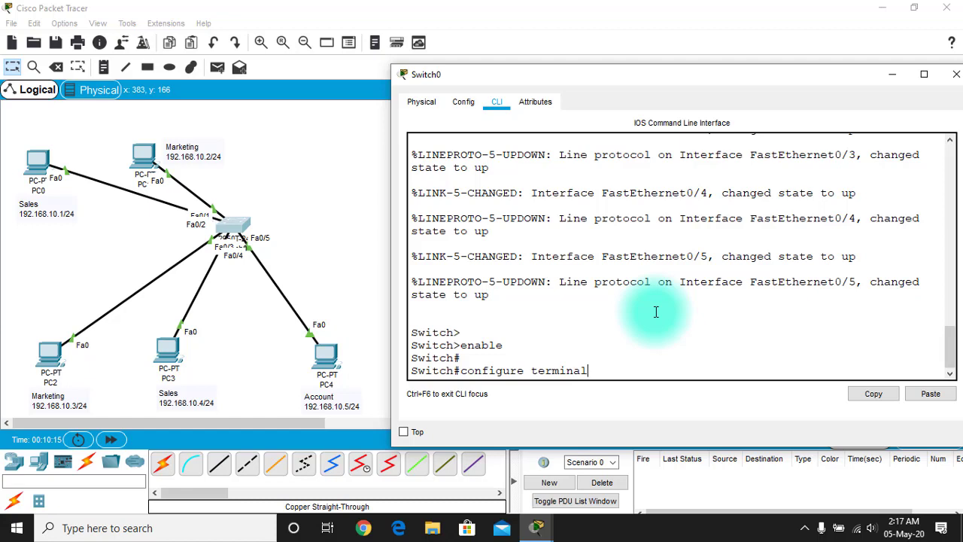
key("Return")
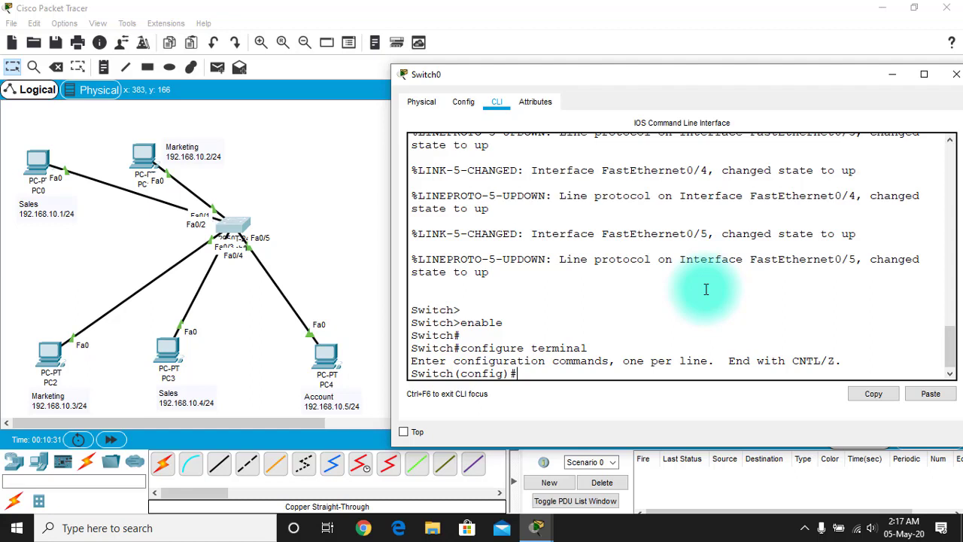
Create VLAN 2 named Sales.
type("lan 2")
key("Return")
type("na")
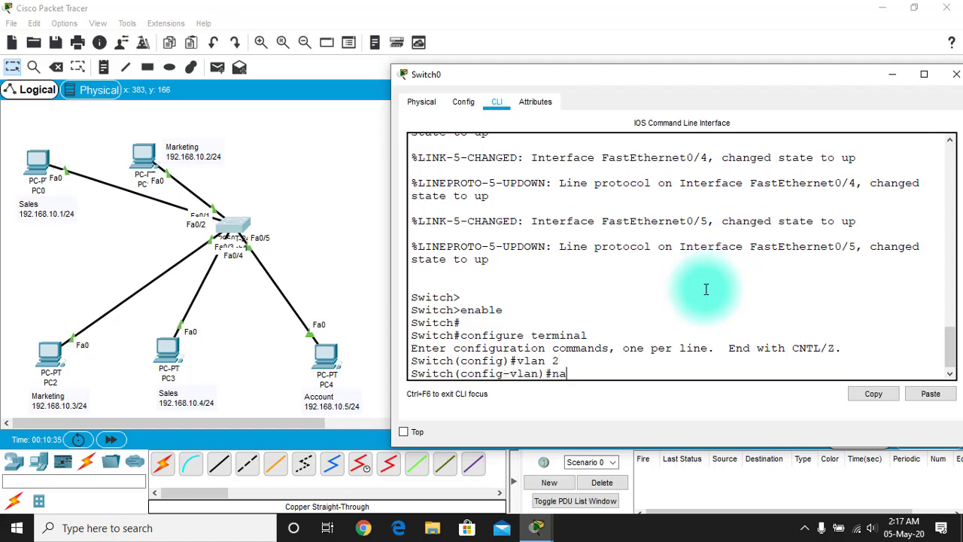
type("me Sales")
key("Return")
type("e")
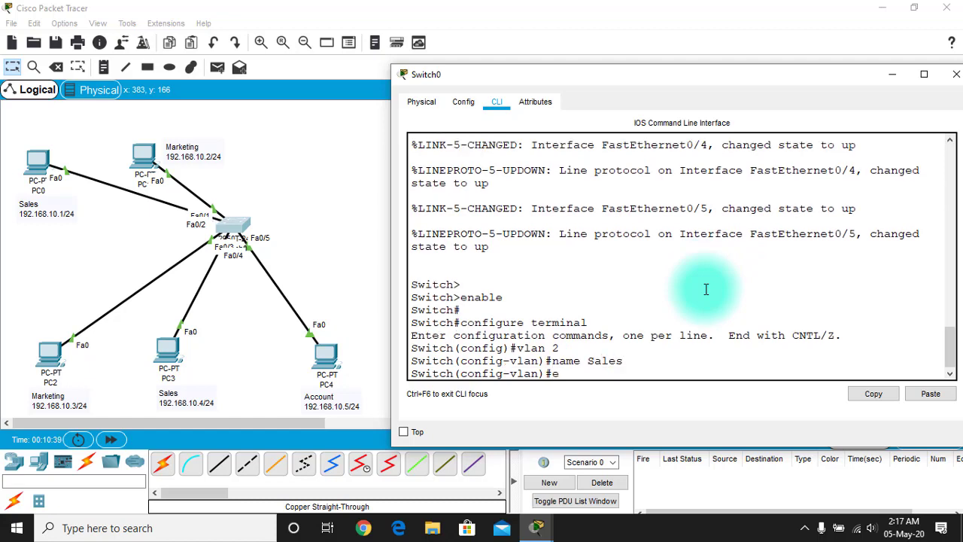
type("xit")
key("Return")
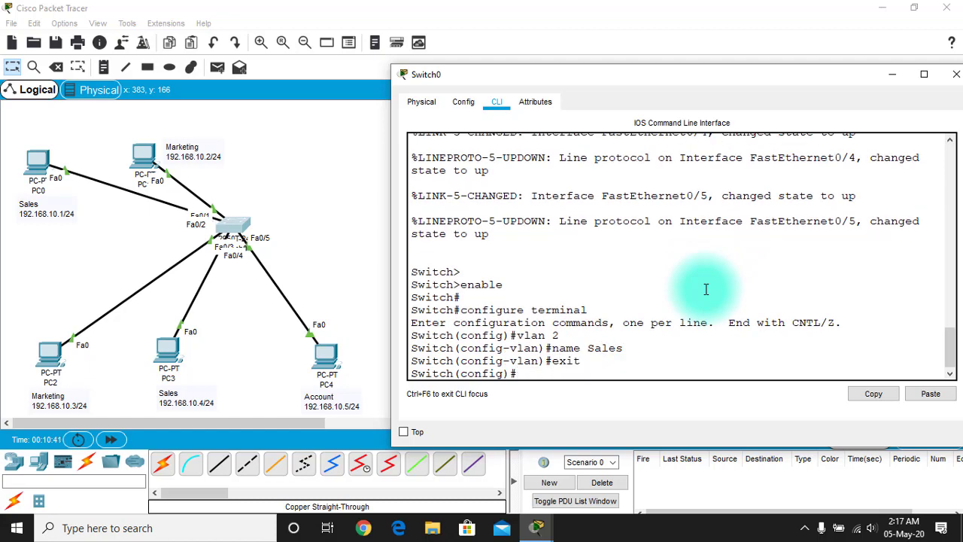
Create VLAN 3 named Marketing.
type("vlan 3")
key("Return")
type("name")
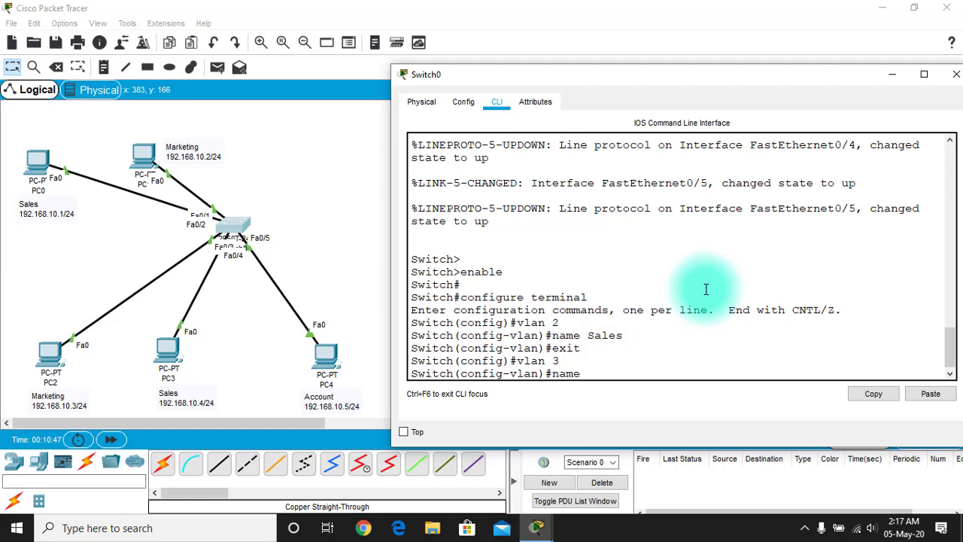
type(" mar")
key("BackSpace")
key("BackSpace")
key("BackSpace")
type("Marketing")
key("Return")
type("exit")
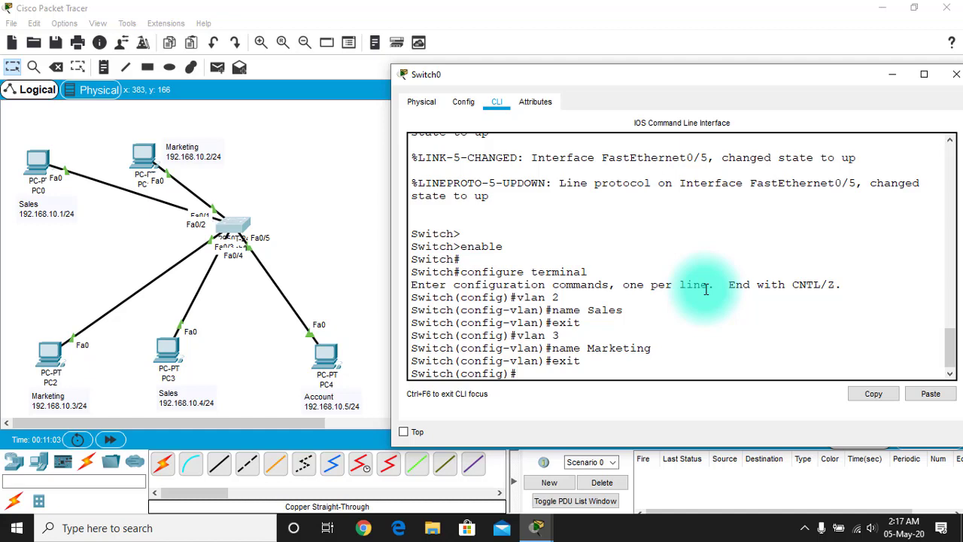
Rename VLAN 3 to Account and leave VLAN configuration.
type("vlan 3")
key("Return")
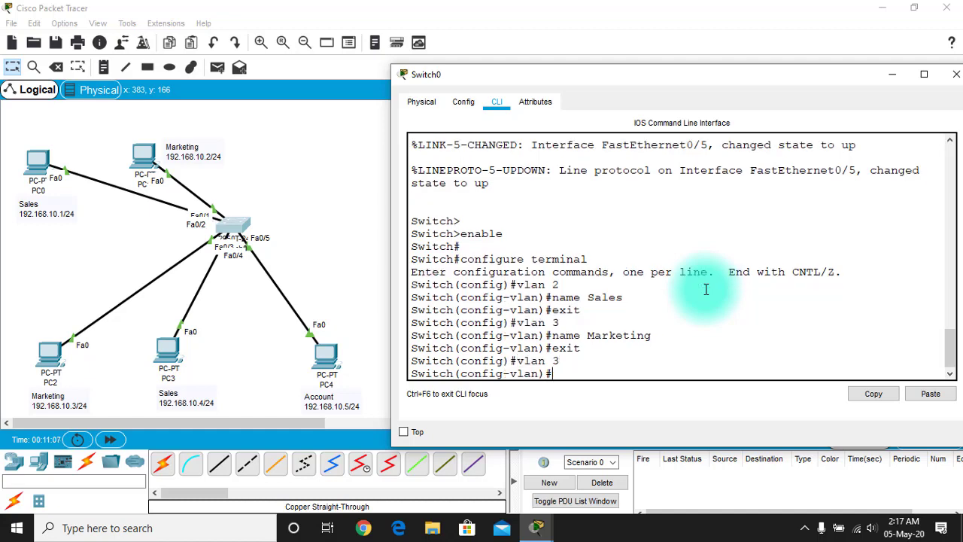
type("name Account")
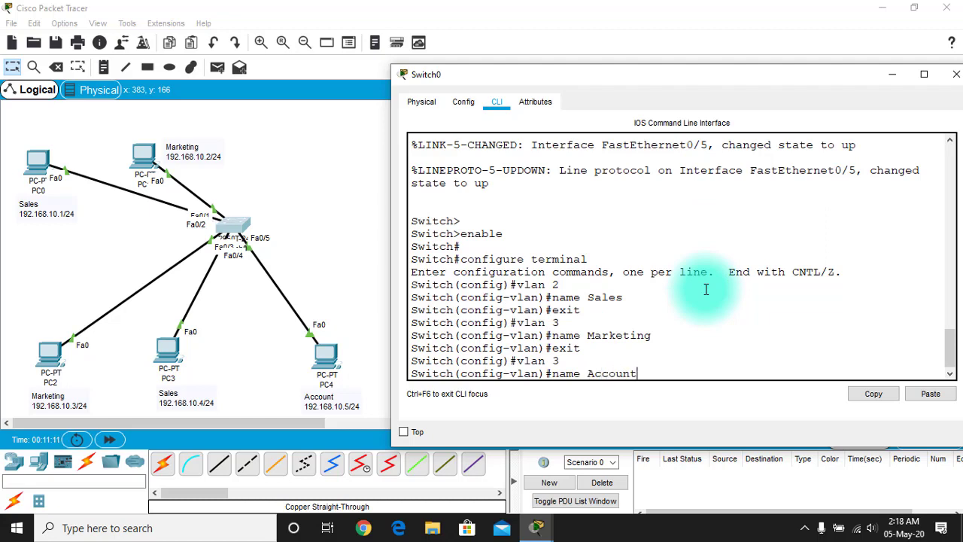
key("Return")
type("e")
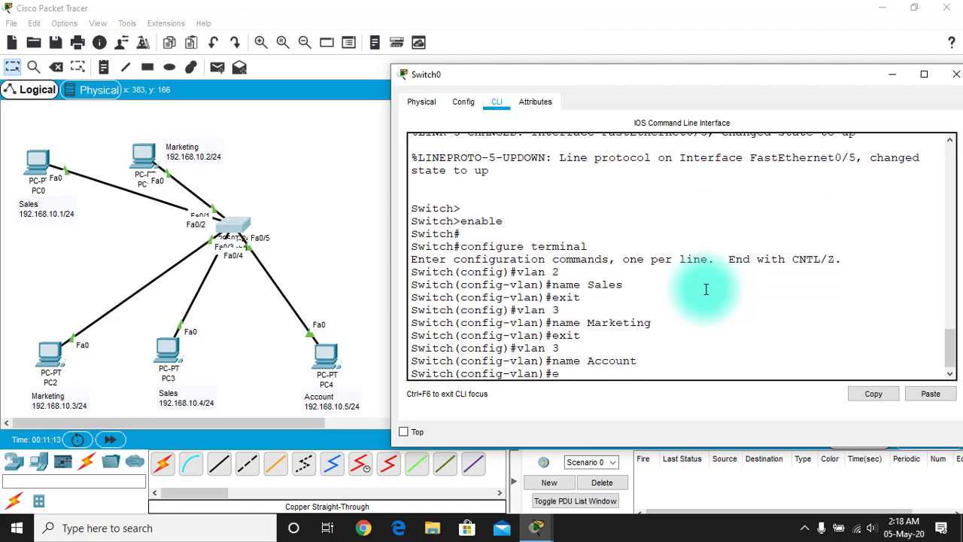
type("xit")
key("Return")
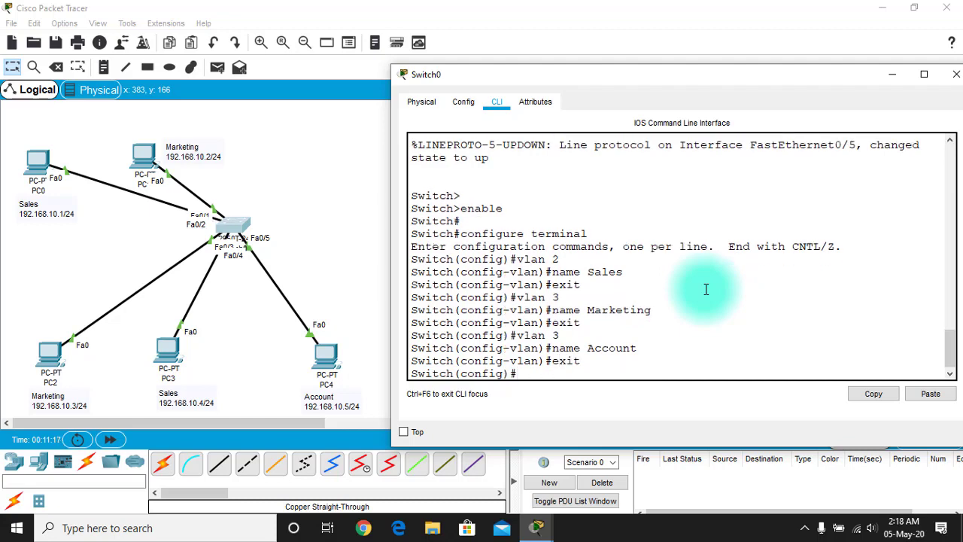
Return to privileged mode and list the VLANs with show vlan brief.
key("Return")
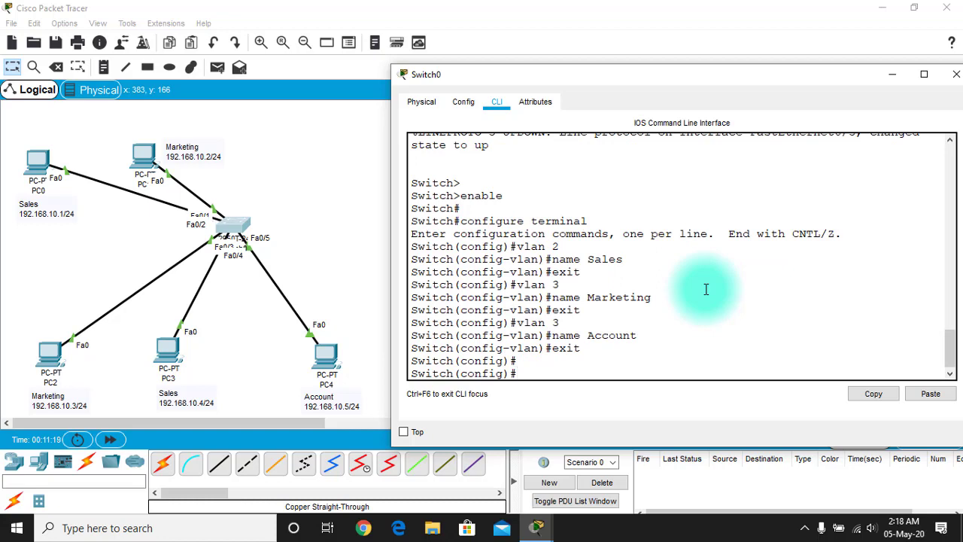
type("exit")
key("Return")
type("show")
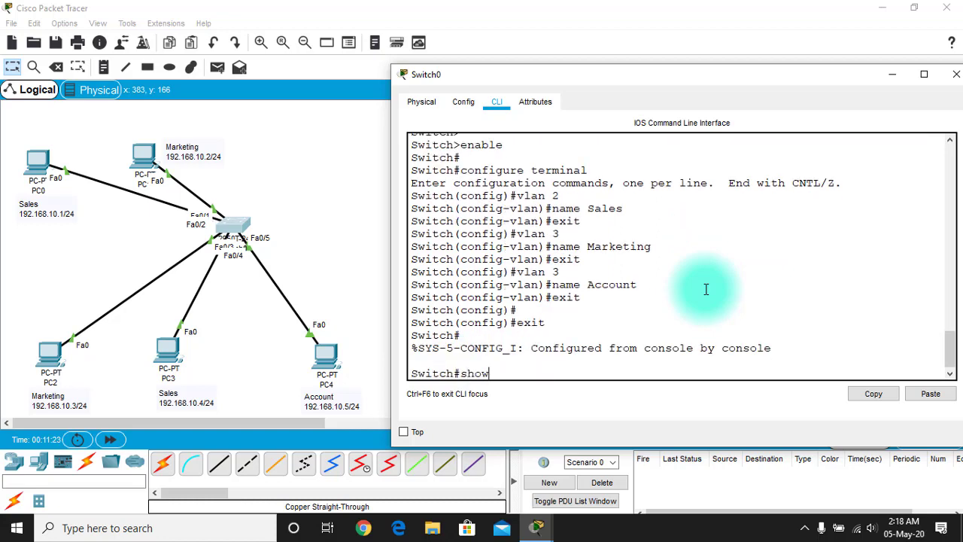
type(" vlan brief")
key("Return")
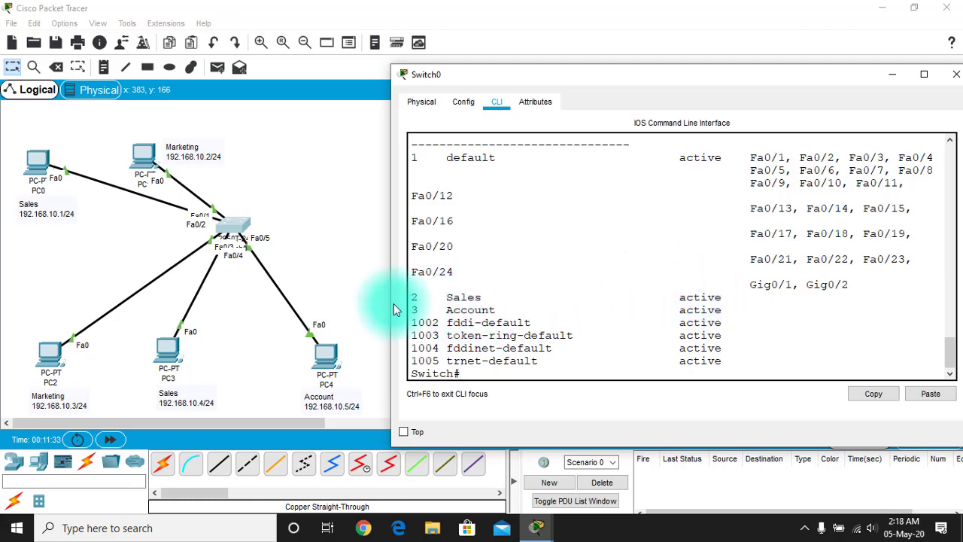
left_click(372, 302)
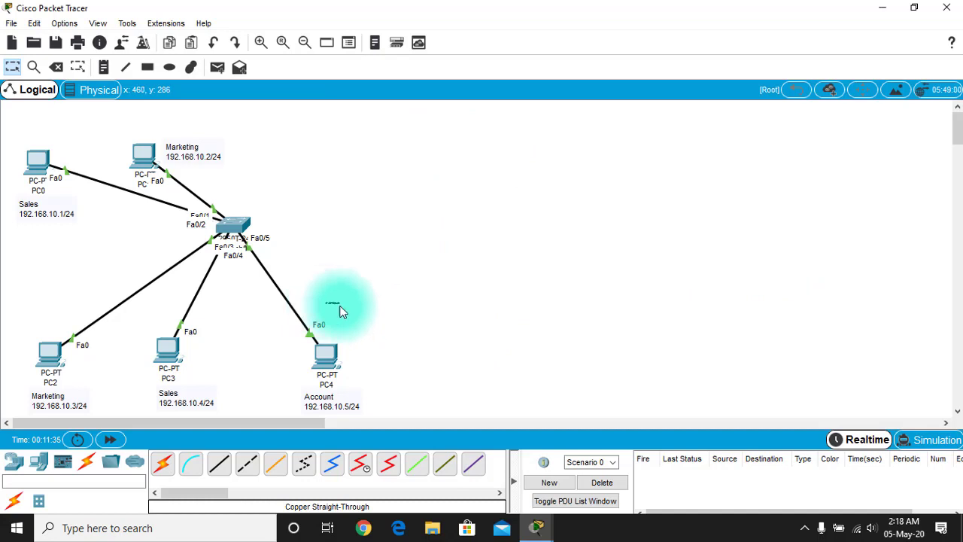
mouse_move(535, 528)
left_click(569, 476)
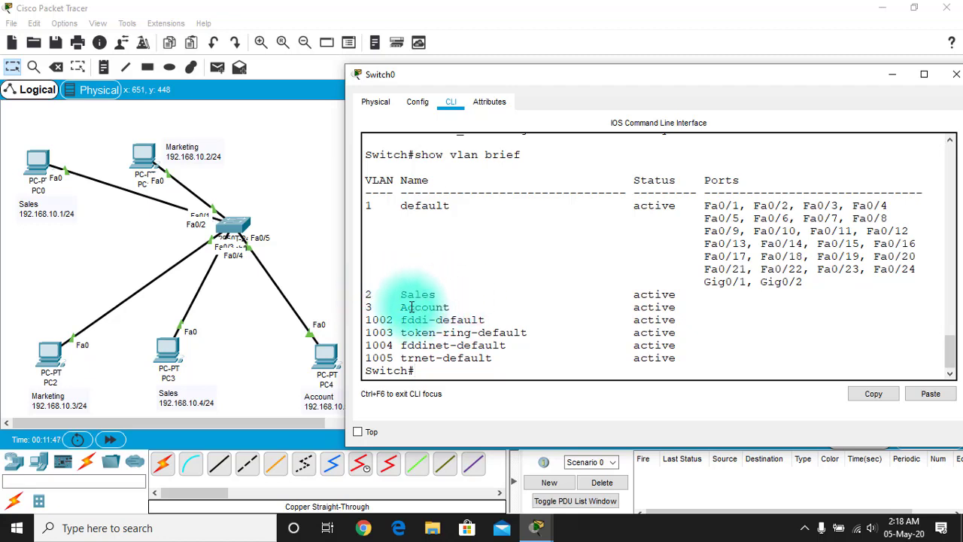
left_click(407, 307)
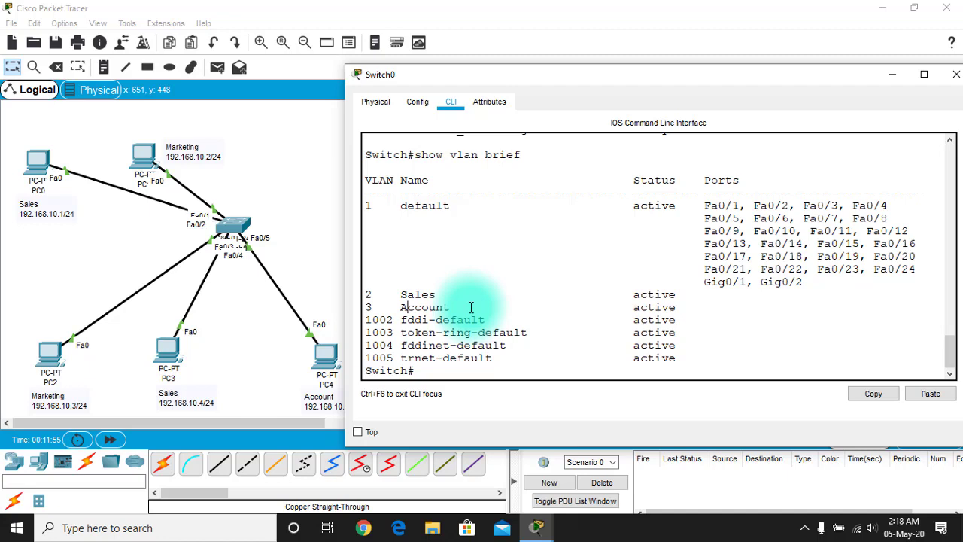
left_click(468, 369)
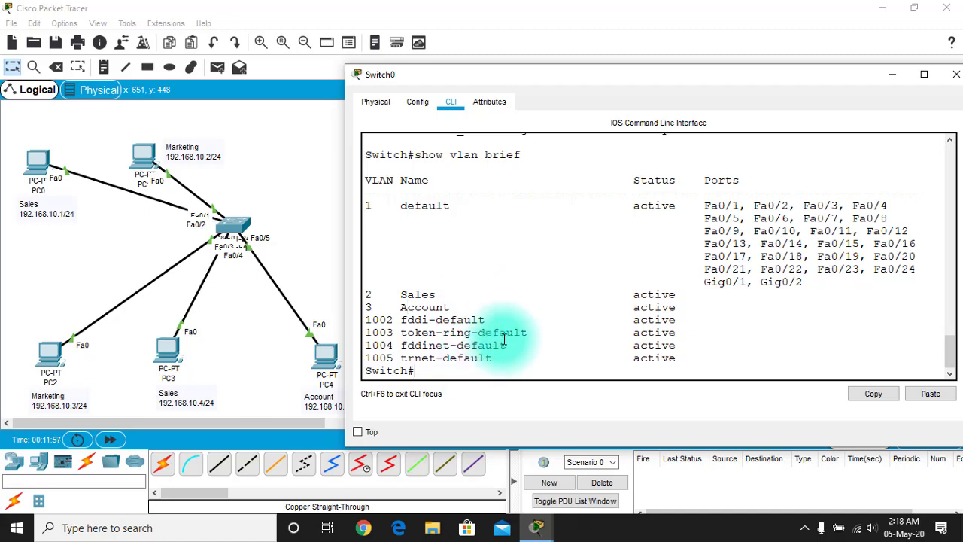
Re-enter configure terminal and rename VLAN 3 to Marketing.
type("confi")
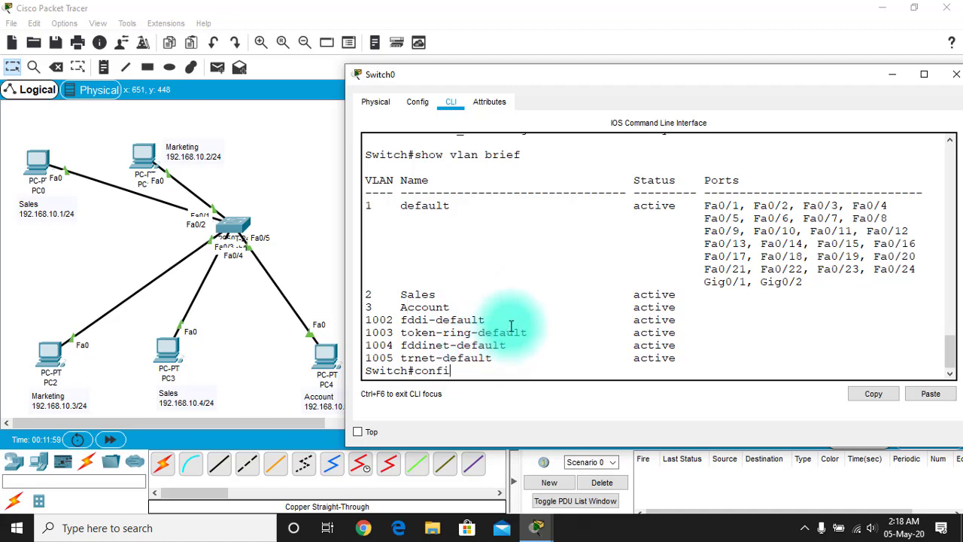
type("gure terminal")
key("Return")
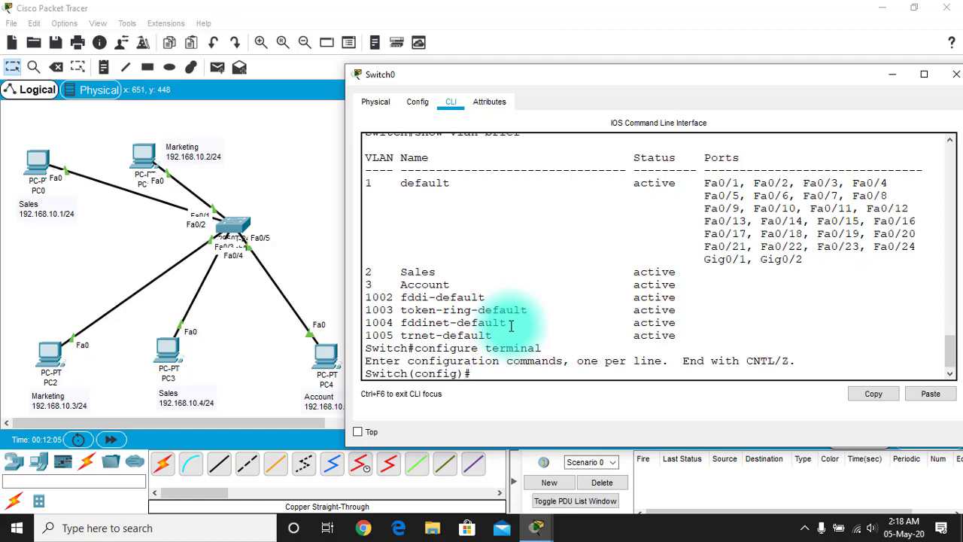
type("vlan 3")
key("Return")
type("name")
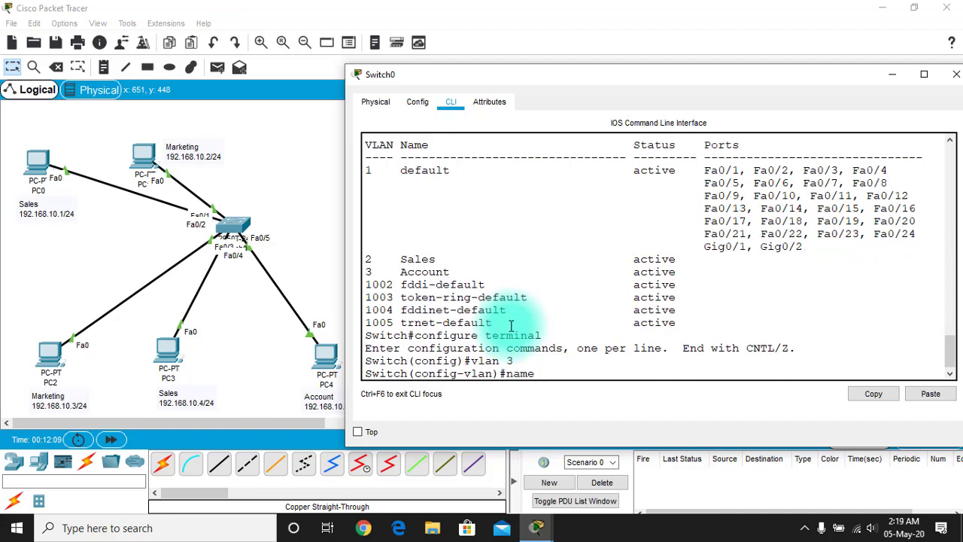
type(" Mar")
key("BackSpace")
key("BackSpace")
key("BackSpace")
type("Marketing")
key("Return")
type("exit")
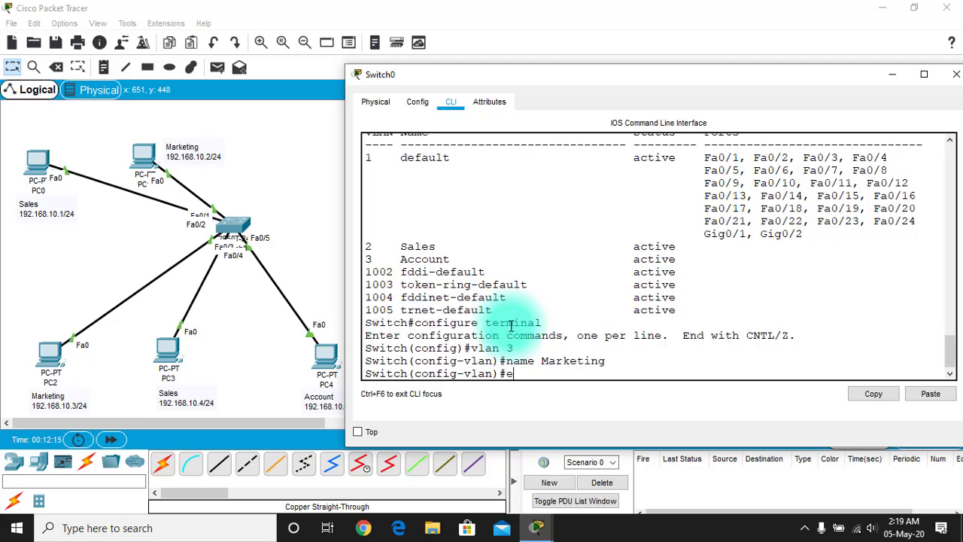
key("Return")
key("Return")
Create VLAN 4 named Account.
type("vlan")
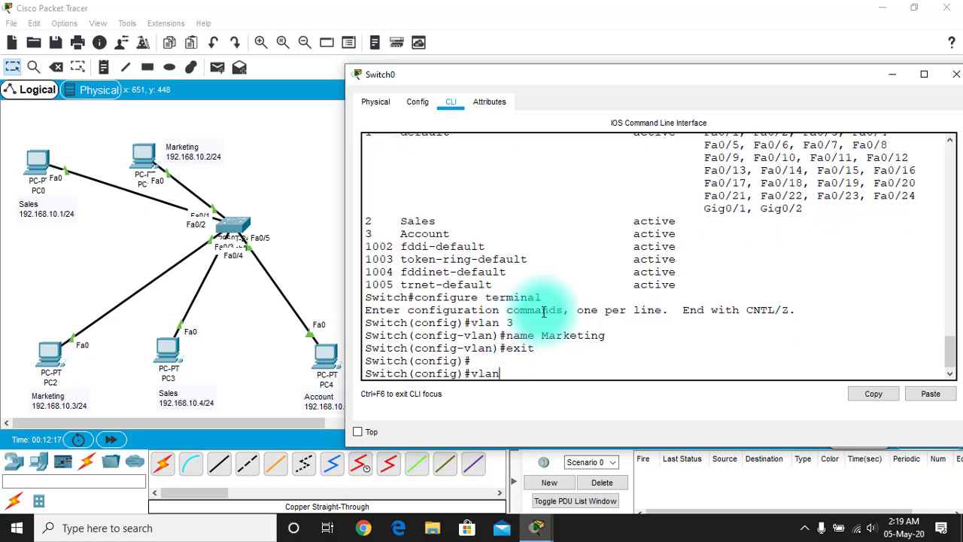
type(" 4")
key("Return")
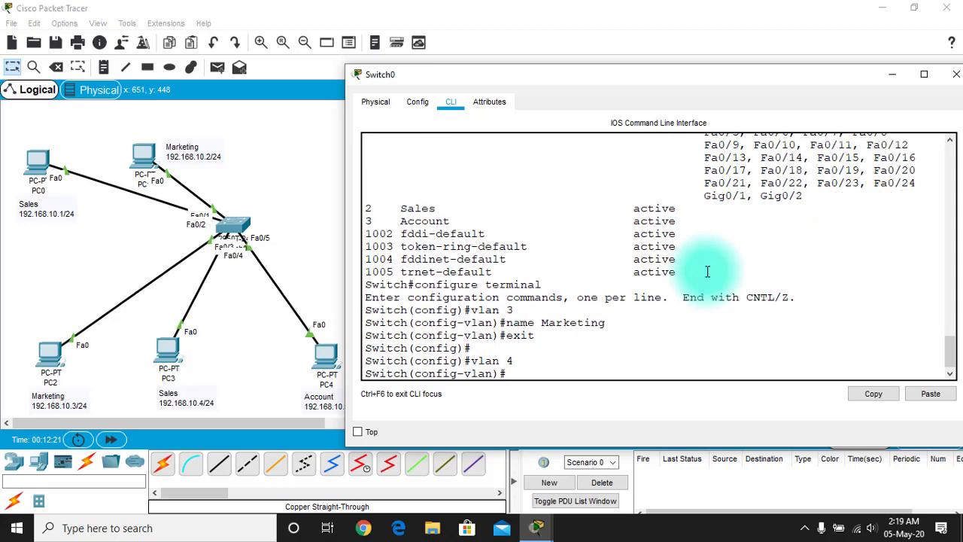
type("n")
type(" name Account")
key("Return")
key("Return")
type("ee")
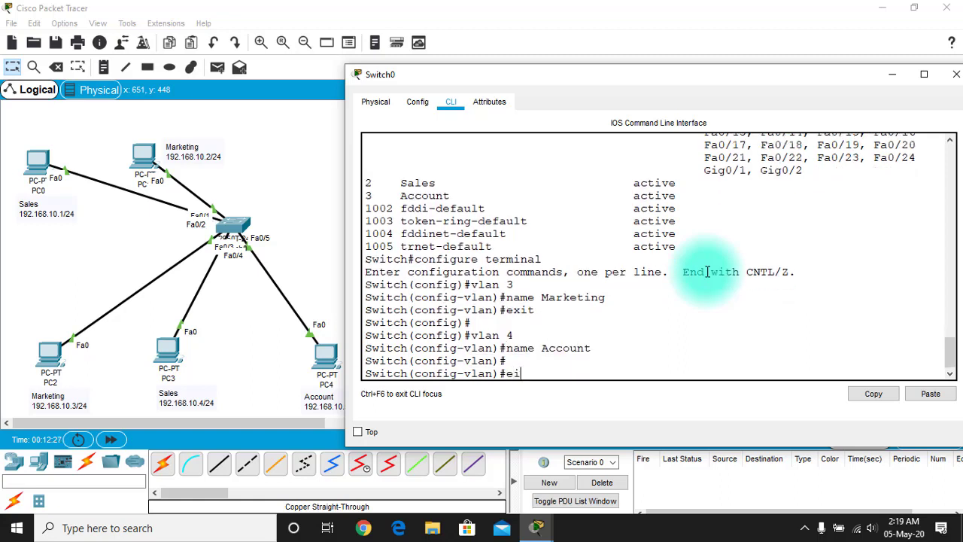
key("BackSpace")
type("xit")
key("Return")
Exit to privileged mode and verify the VLAN names with show vlan brief.
type("exit")
key("Return")
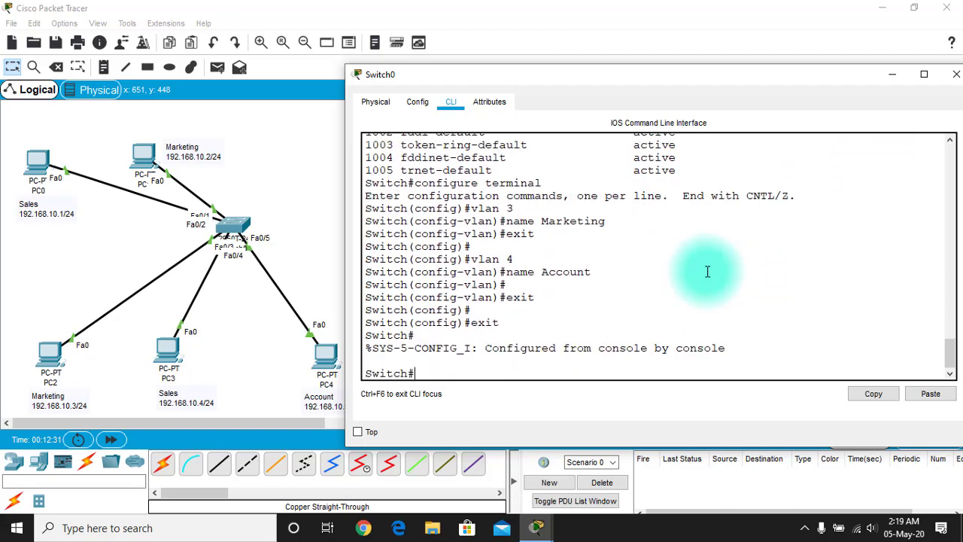
type("show vlan brief")
key("Return")
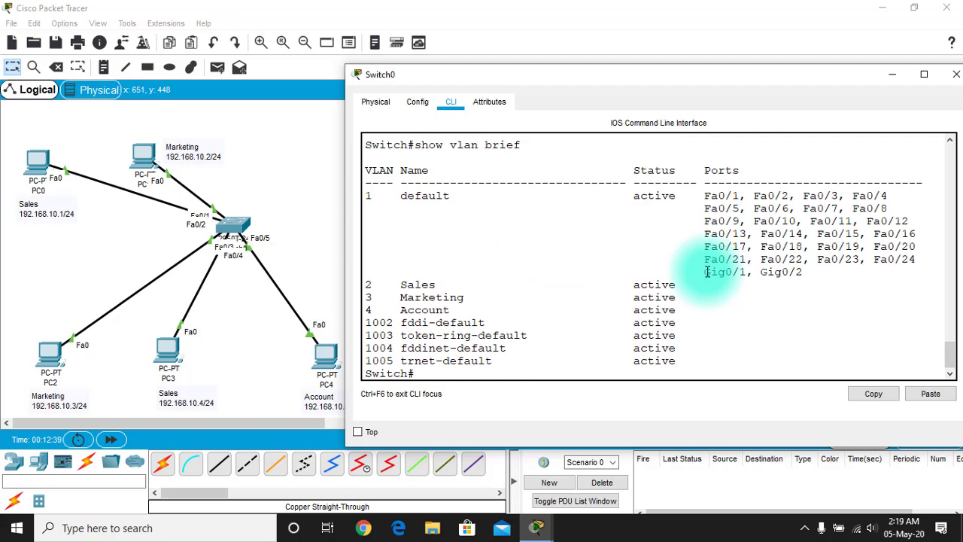
Run configure terminal on Switch0, then nudge PC0 slightly in the logical workspace.
left_click(410, 284)
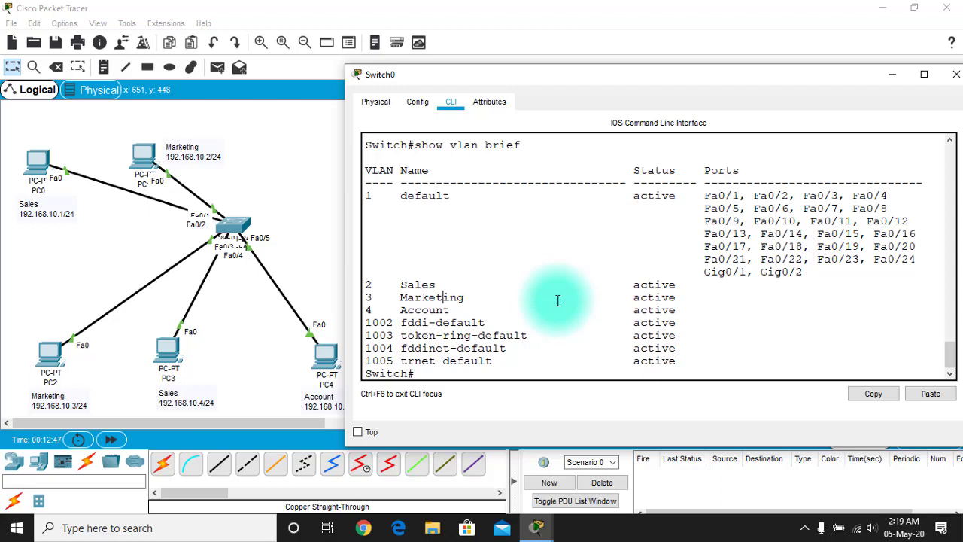
scroll(558, 300, "down", 1)
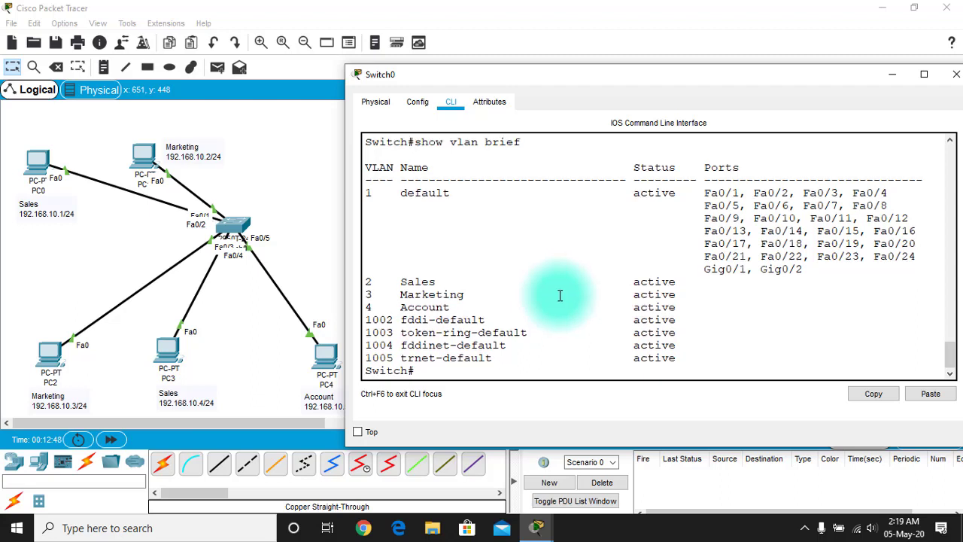
left_click(527, 361)
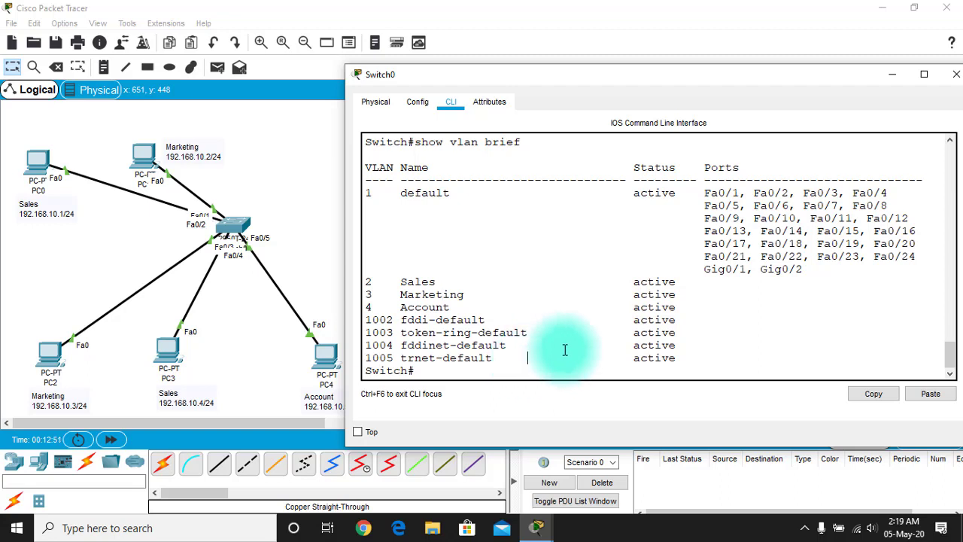
key("Return")
key("Return")
type("configure")
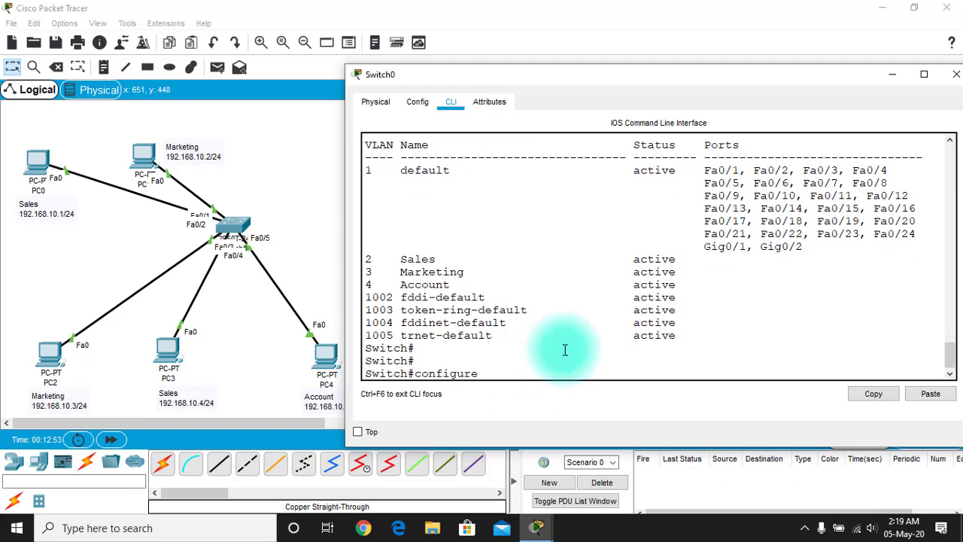
type(" terminal")
key("Return")
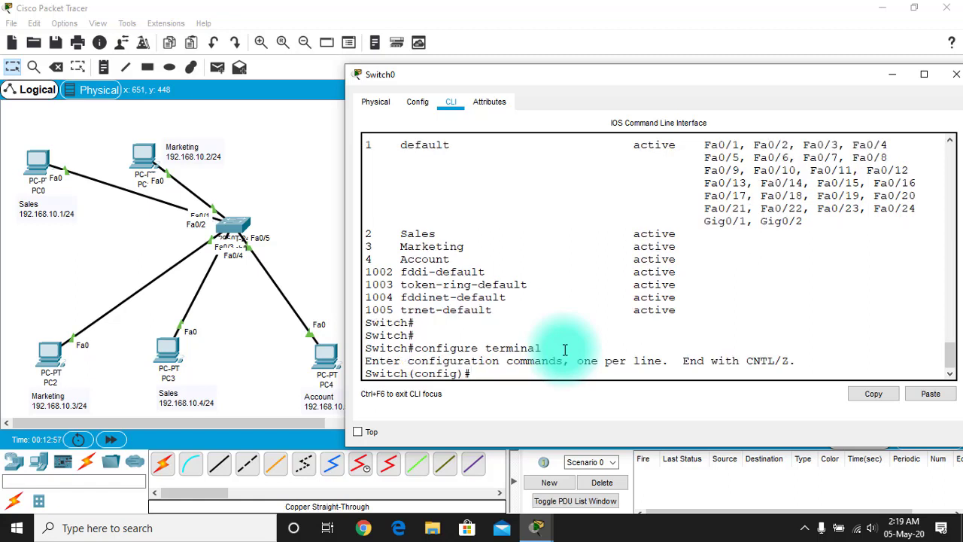
left_click(40, 184)
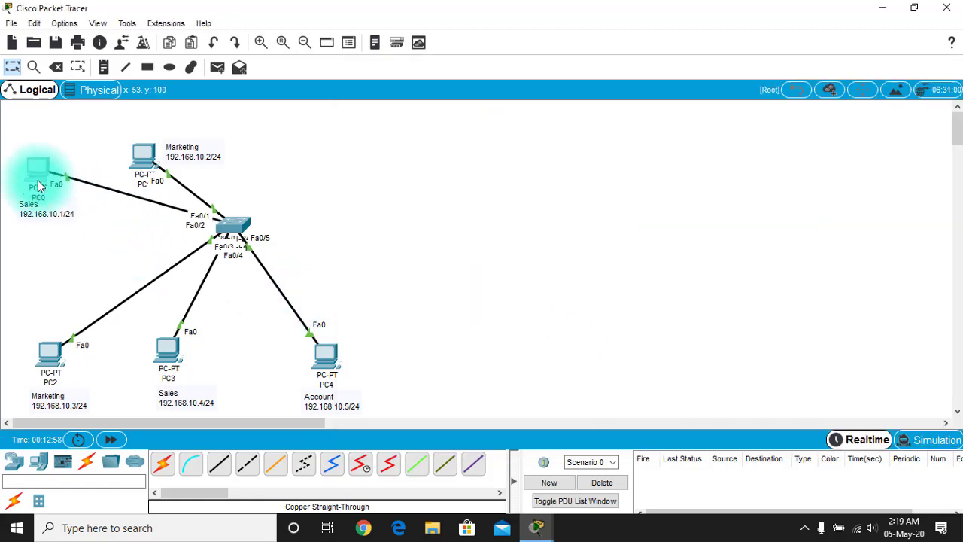
left_click_drag(40, 184, 31, 162)
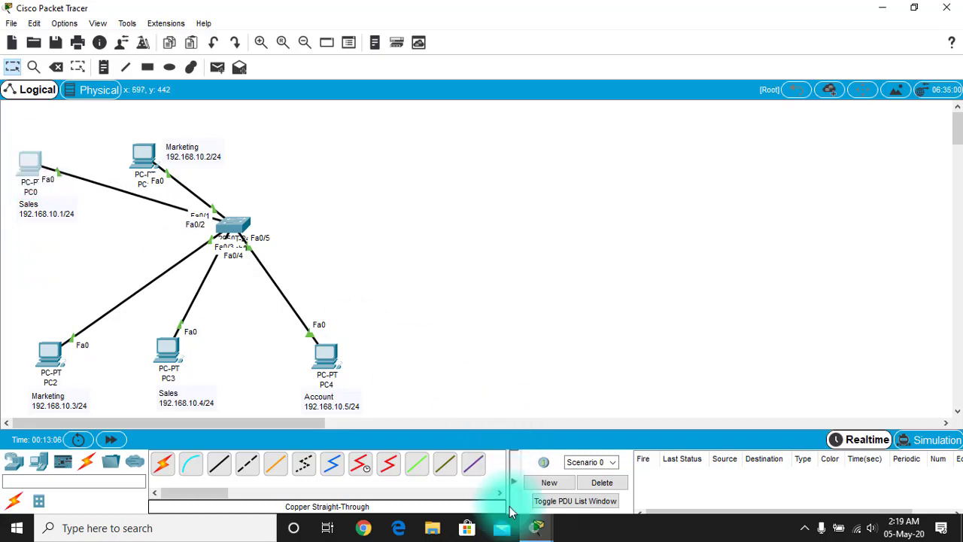
In Switch0's CLI, make Fa0/2 an access port in VLAN 2.
mouse_move(536, 527)
left_click(613, 455)
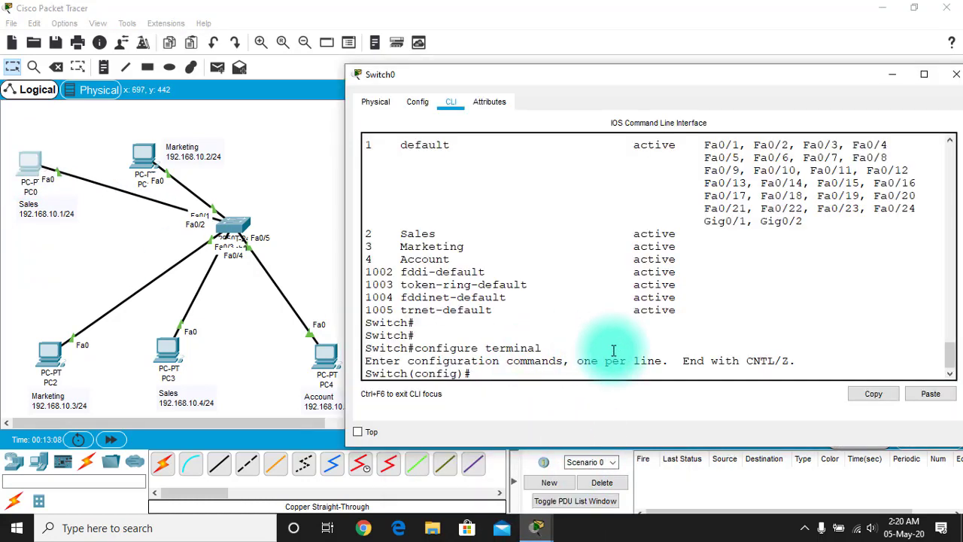
type("i")
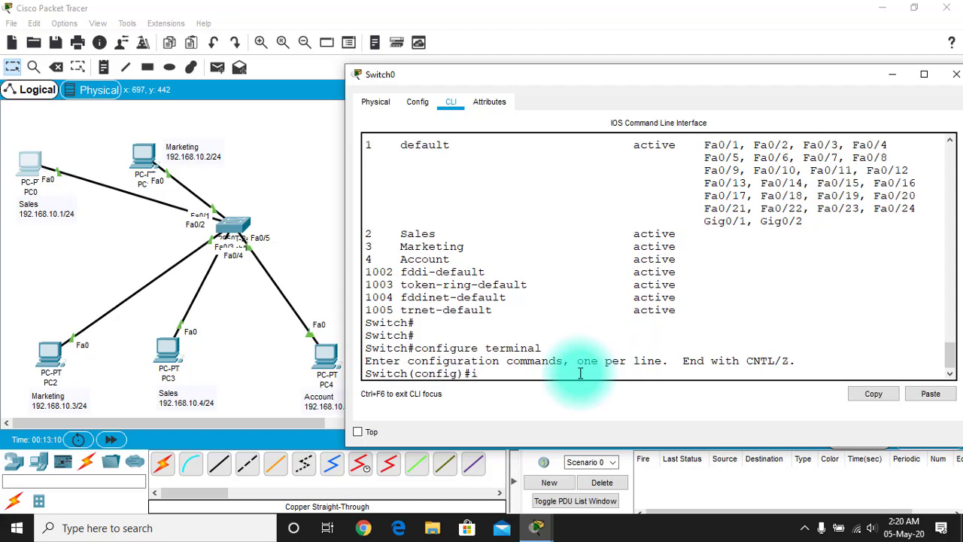
type("nterface fastet")
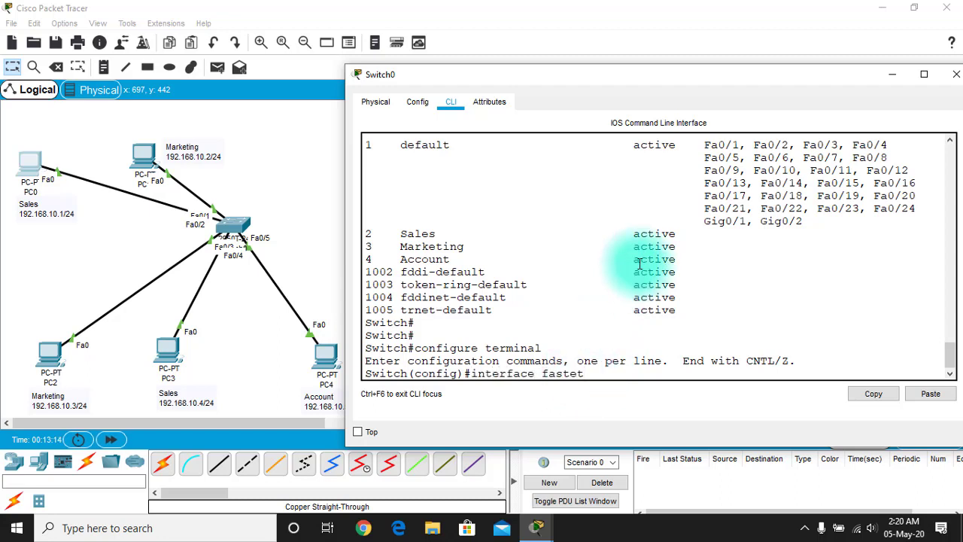
type("hernet 0/2")
key("Return")
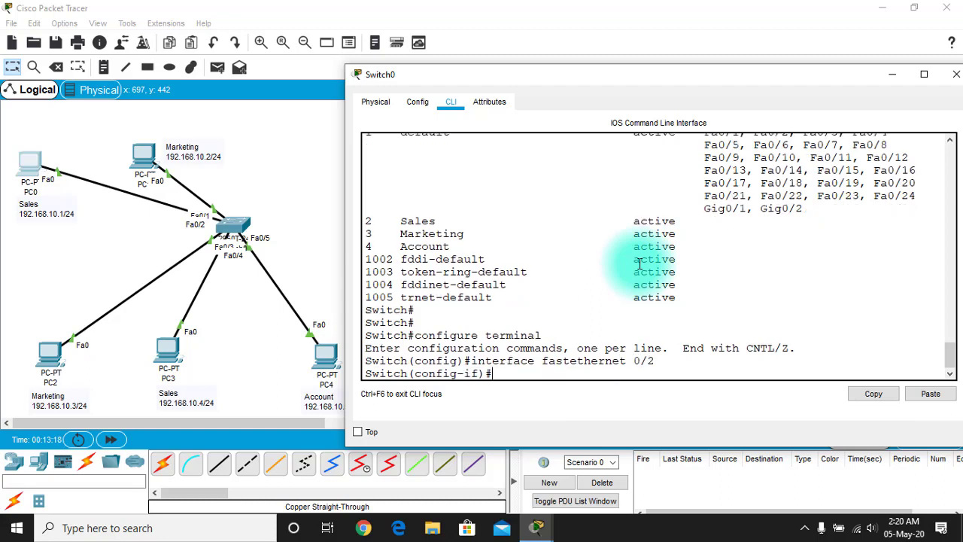
type("switchport mode access")
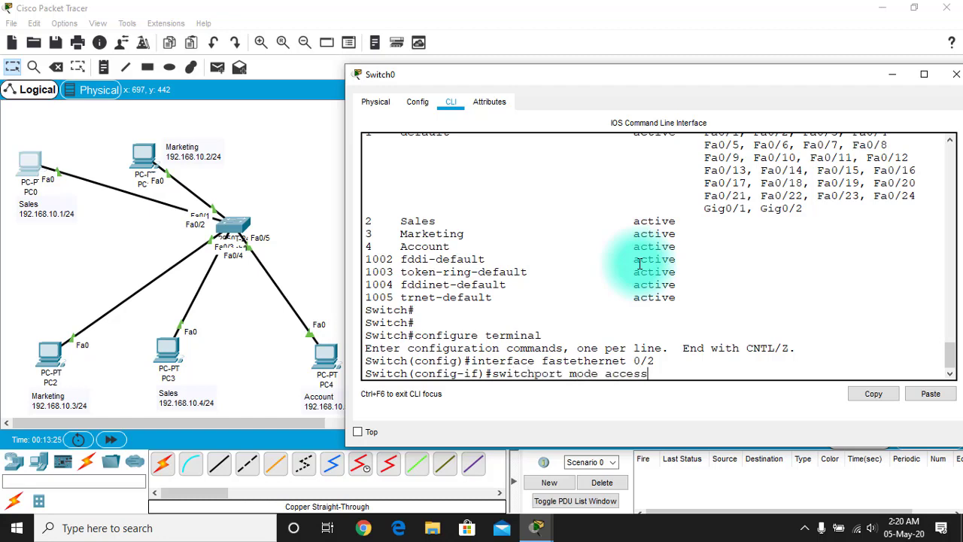
key("Return")
type("switc")
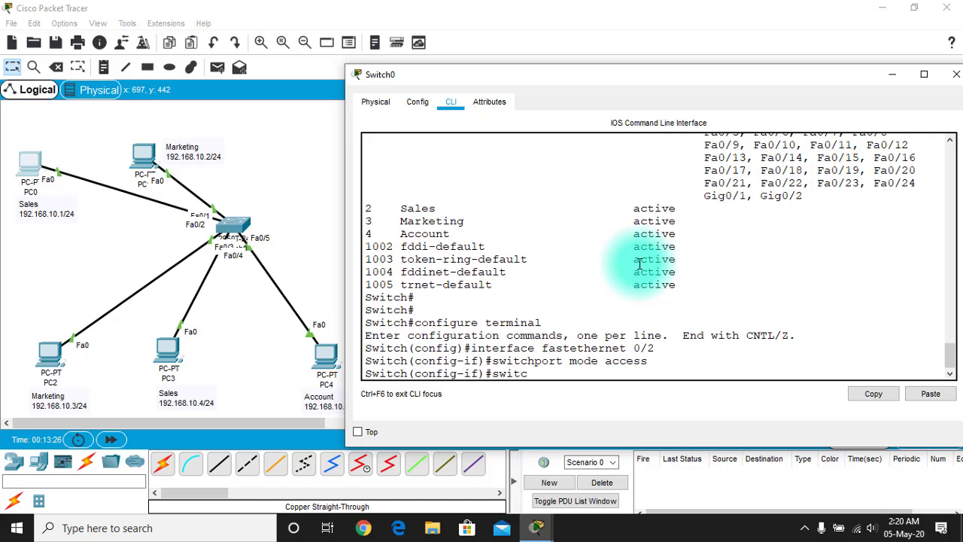
type("hport access vlan")
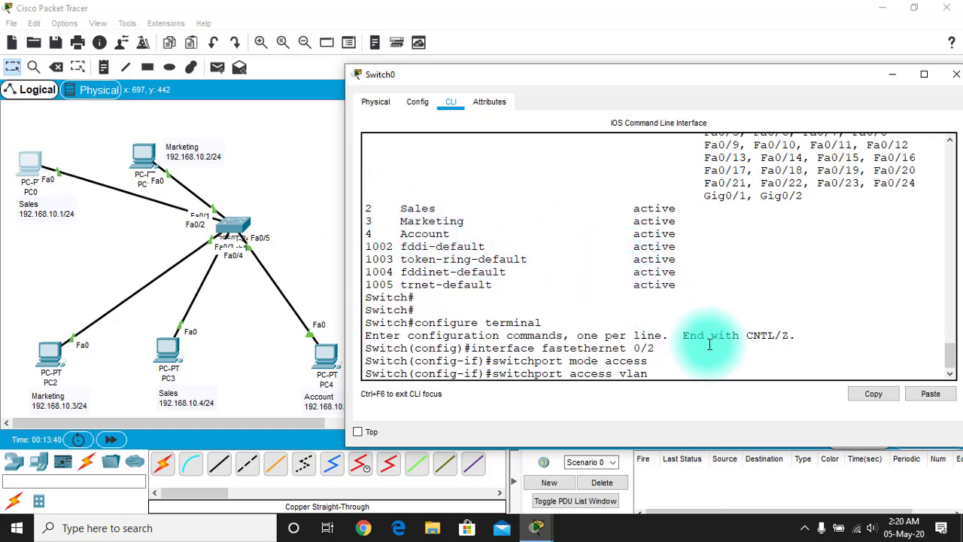
type("2")
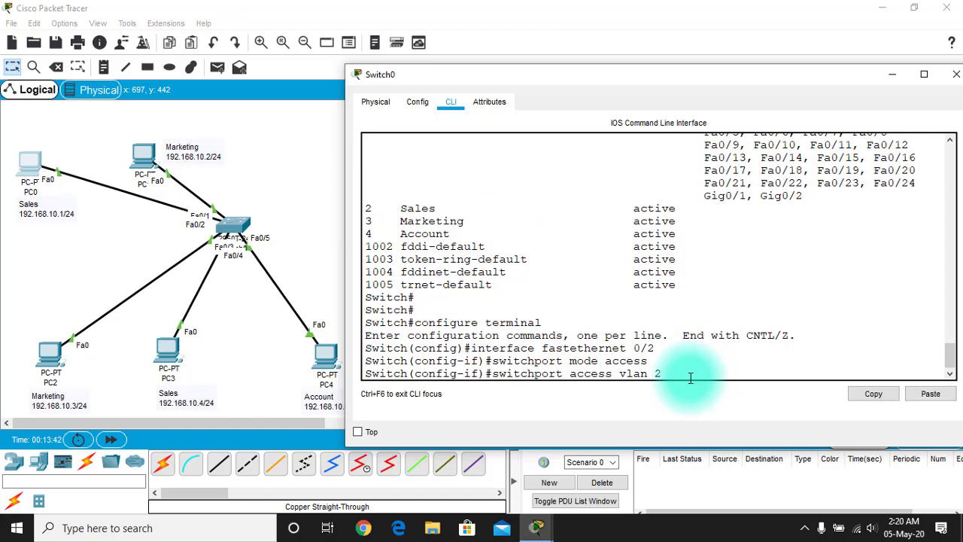
key("Return")
type("e")
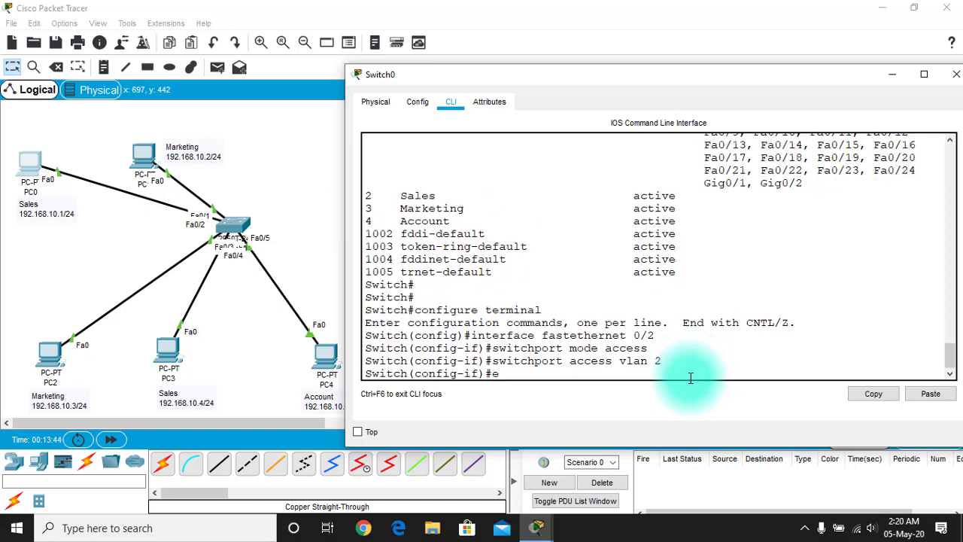
type("xit")
key("Return")
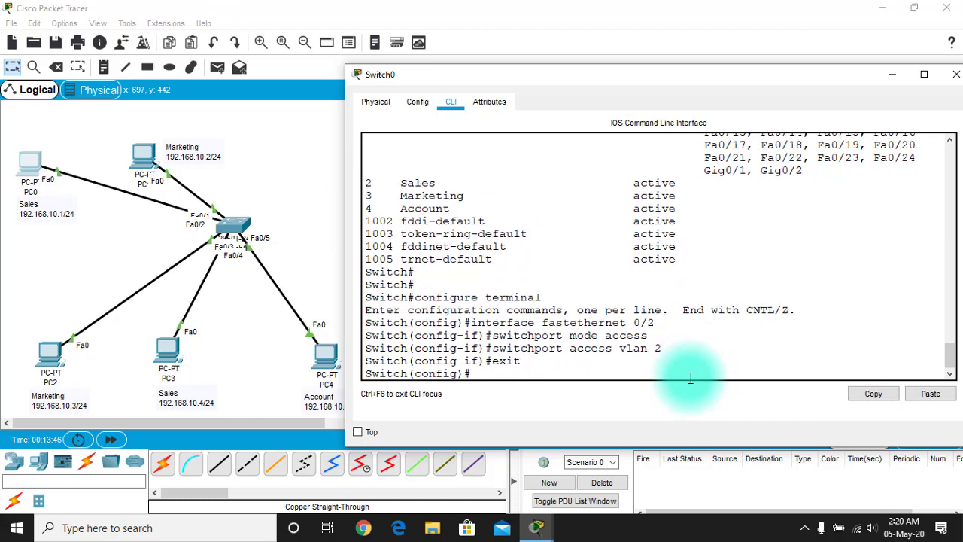
Make Fa0/1 an access port in VLAN 3, nudging the Marketing PC up in the topology.
type("interface fastetherne")
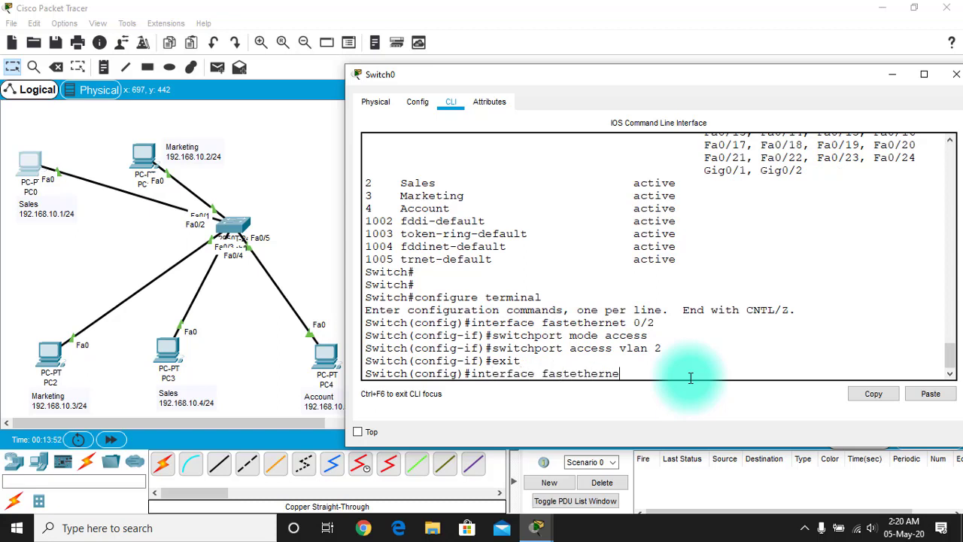
type("t 0/1")
left_click(152, 157)
left_click_drag(153, 157, 155, 126)
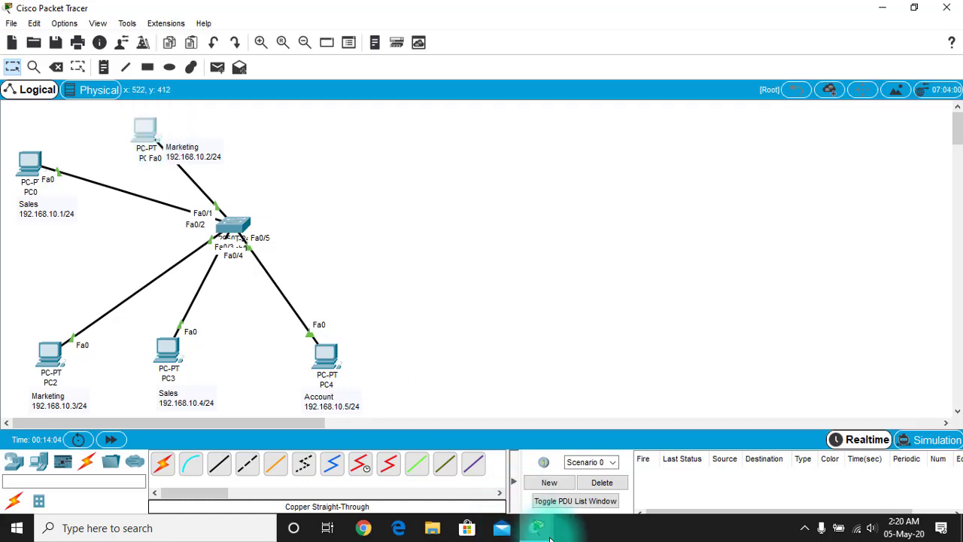
left_click(538, 528)
left_click(594, 472)
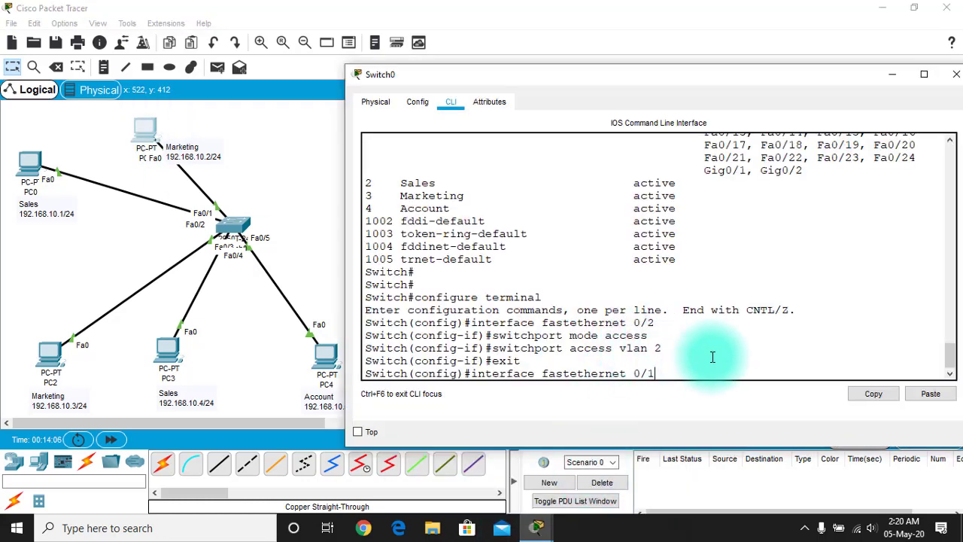
key("Return")
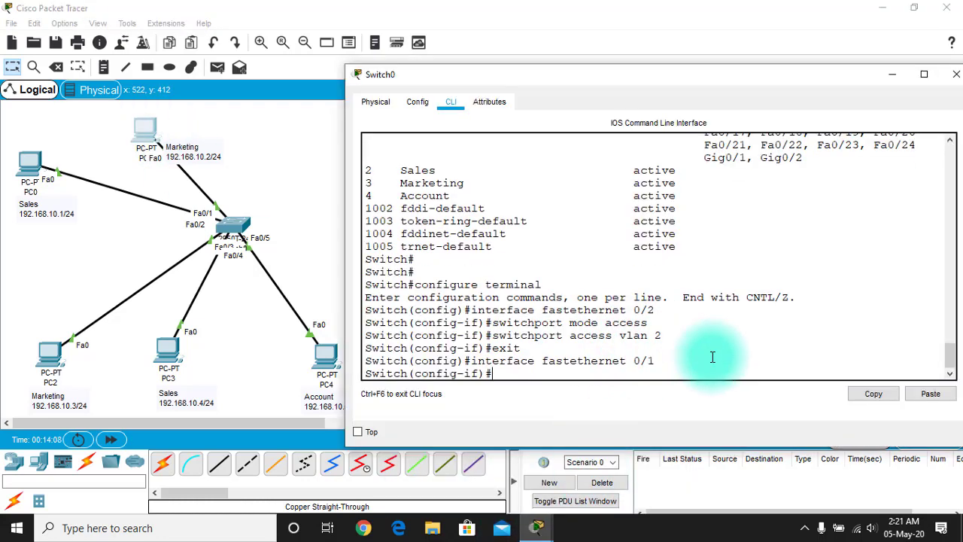
type("switchport mode")
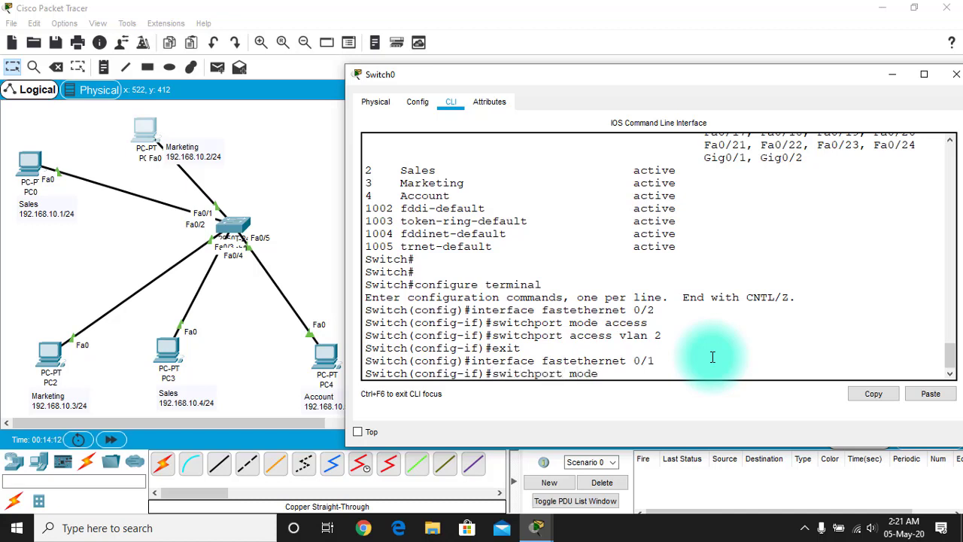
type(" acces")
key("BackSpace")
key("Return")
type("swit")
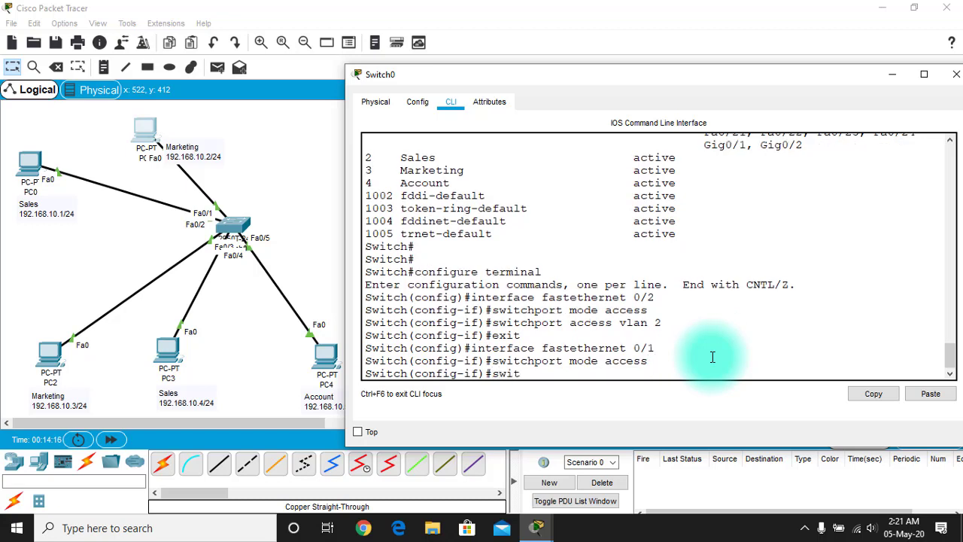
type("chport access vlan")
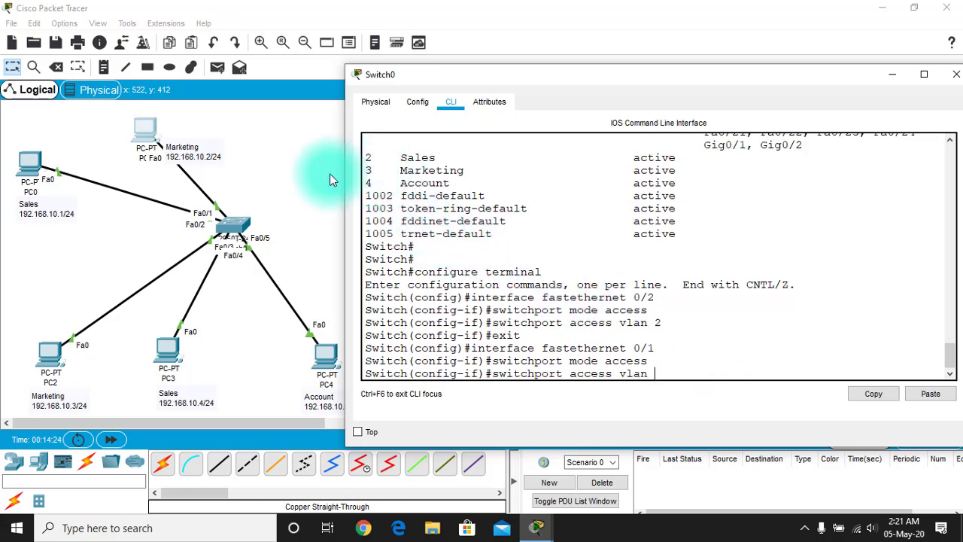
type(" 3")
key("Return")
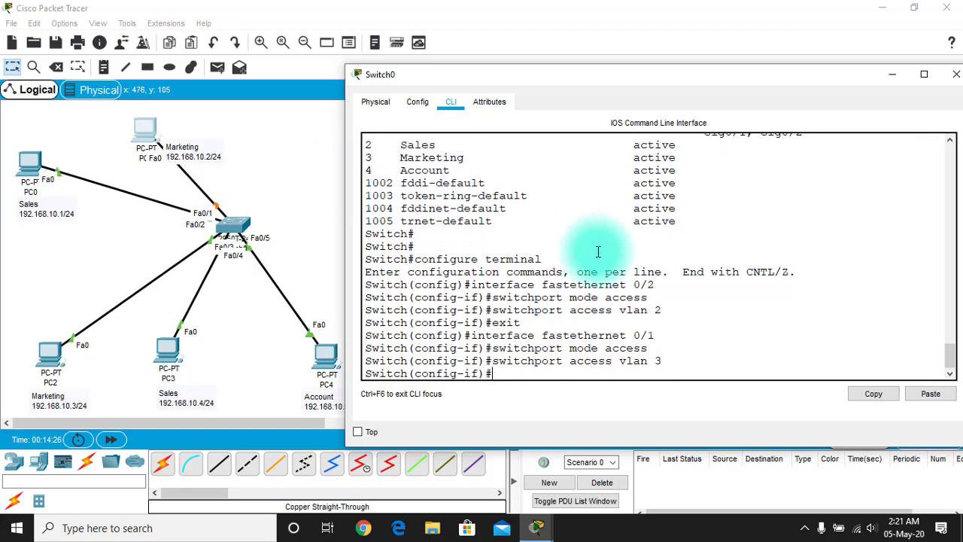
type("exit")
key("Return")
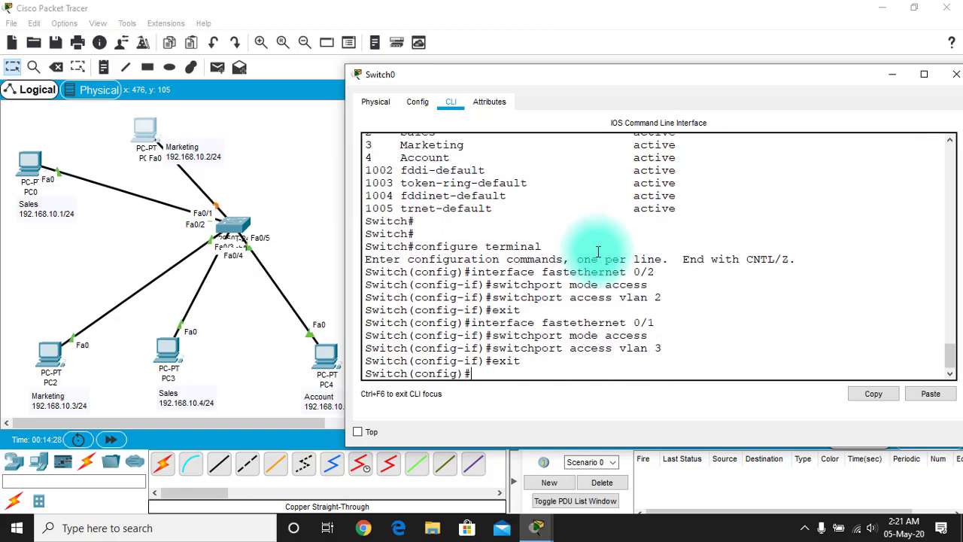
Make Fa0/3 an access port in VLAN 3 by reusing the earlier commands from history.
type("interface fastet")
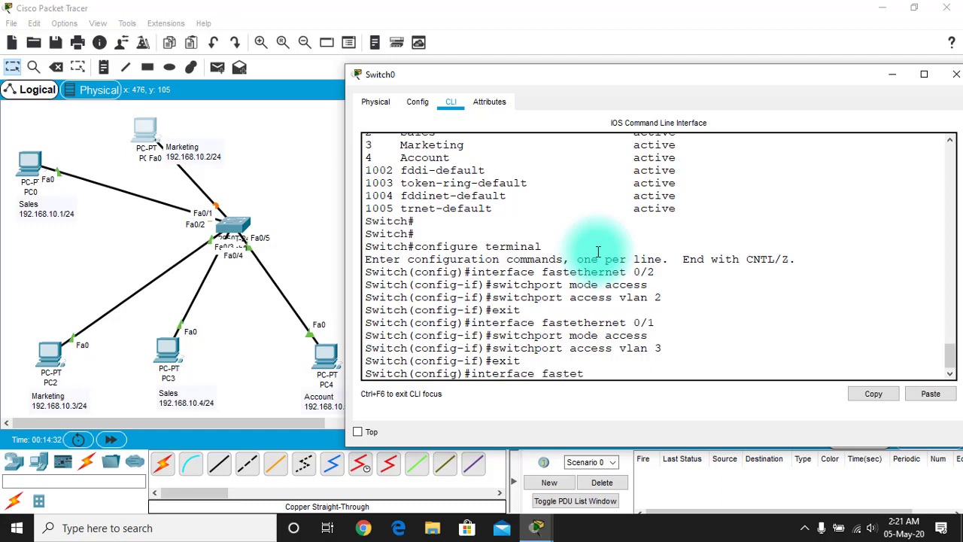
type("hernet 0/3")
key("Return")
key("Up")
key("Up")
key("Up")
key("Down")
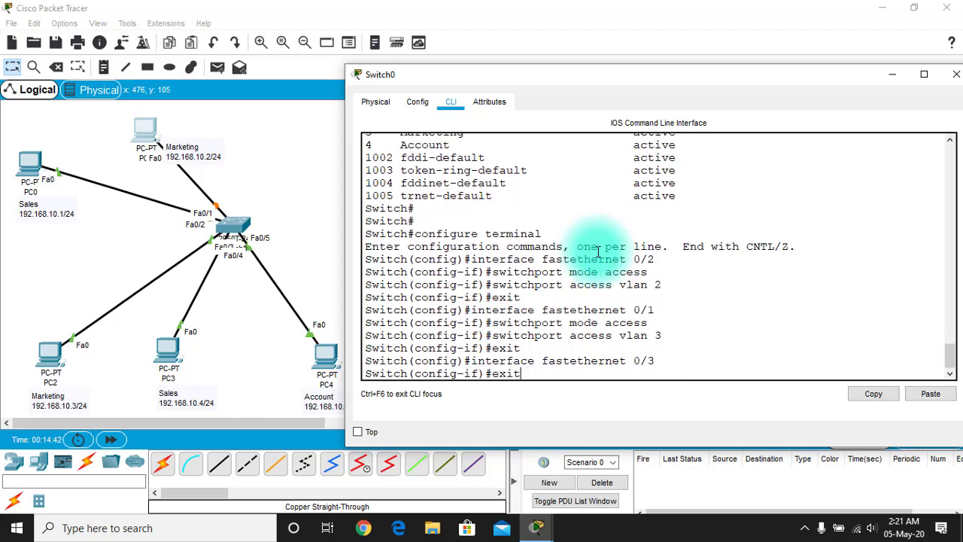
key("Up")
key("Up")
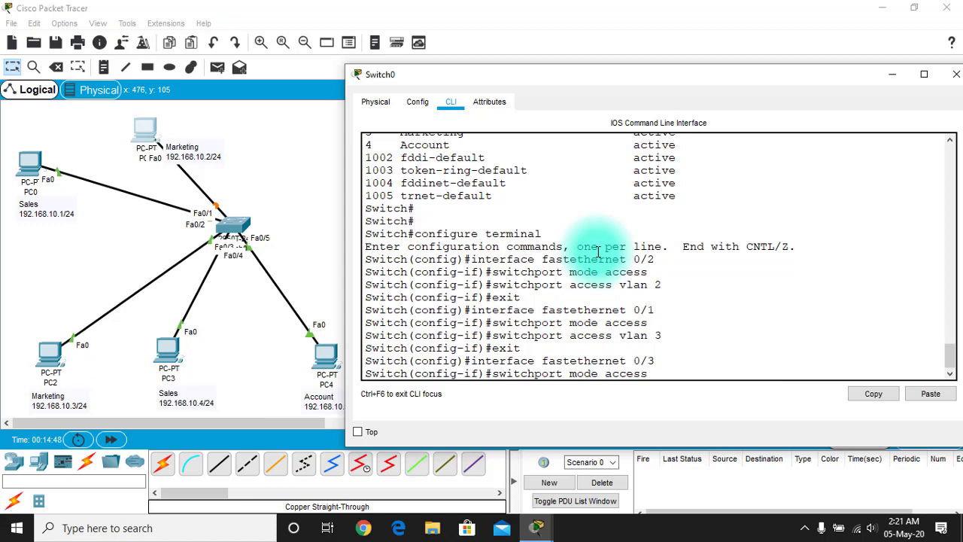
key("Return")
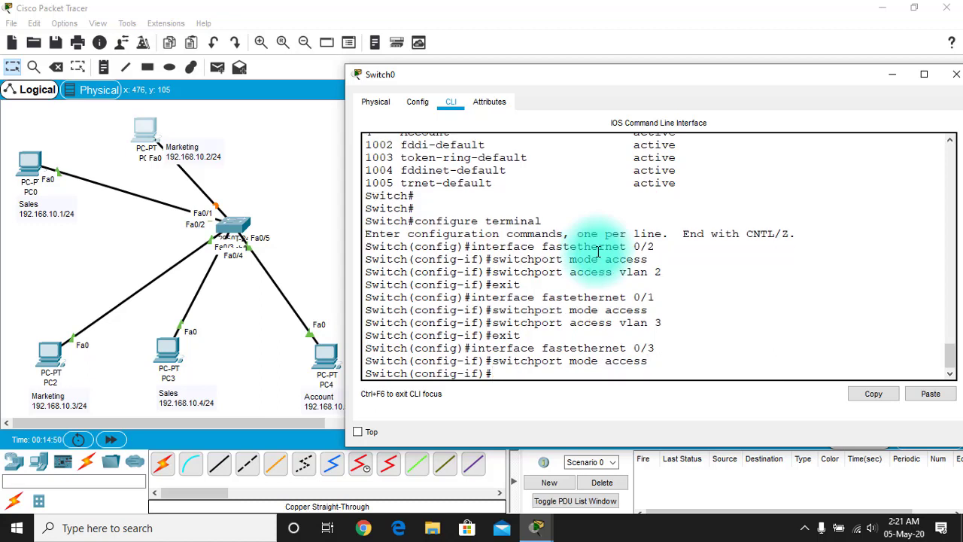
key("Up")
key("Up")
key("Up")
key("Up")
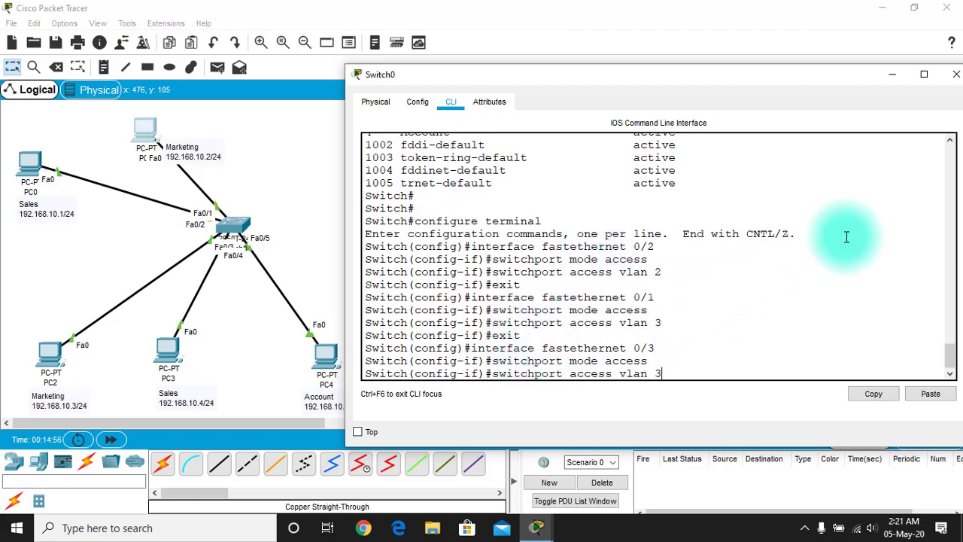
key("Return")
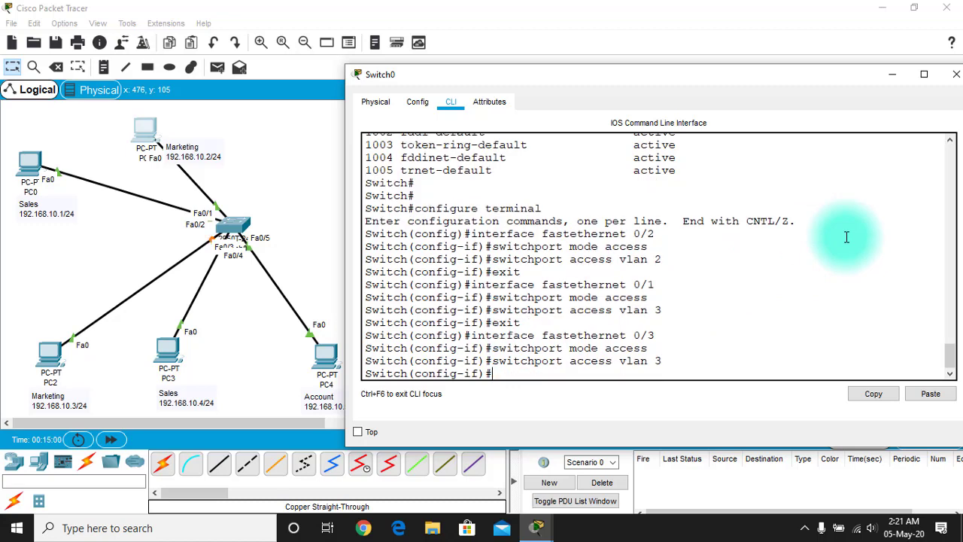
Make Fa0/4 an access port in VLAN 2 (Sales).
type("exit")
key("Return")
type("inter")
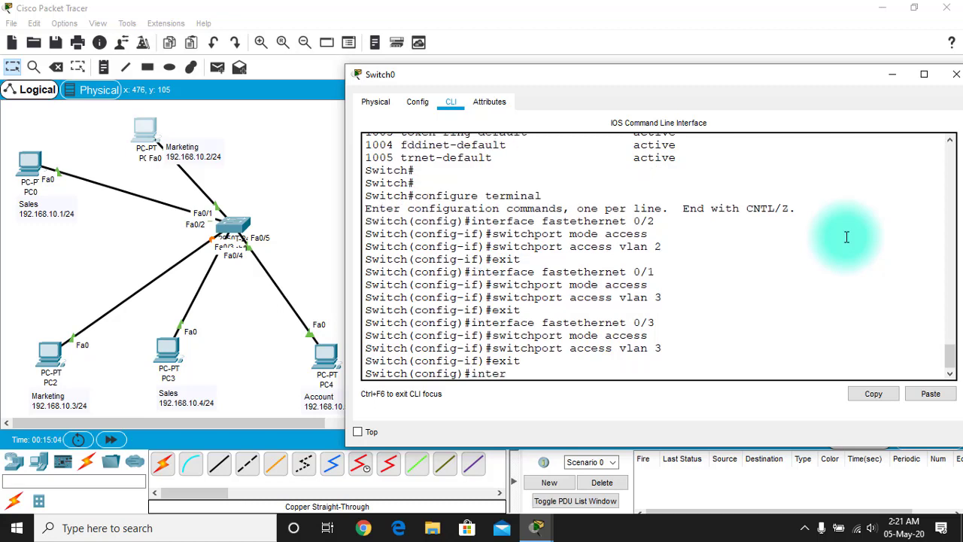
type("face fastethernet 0/4")
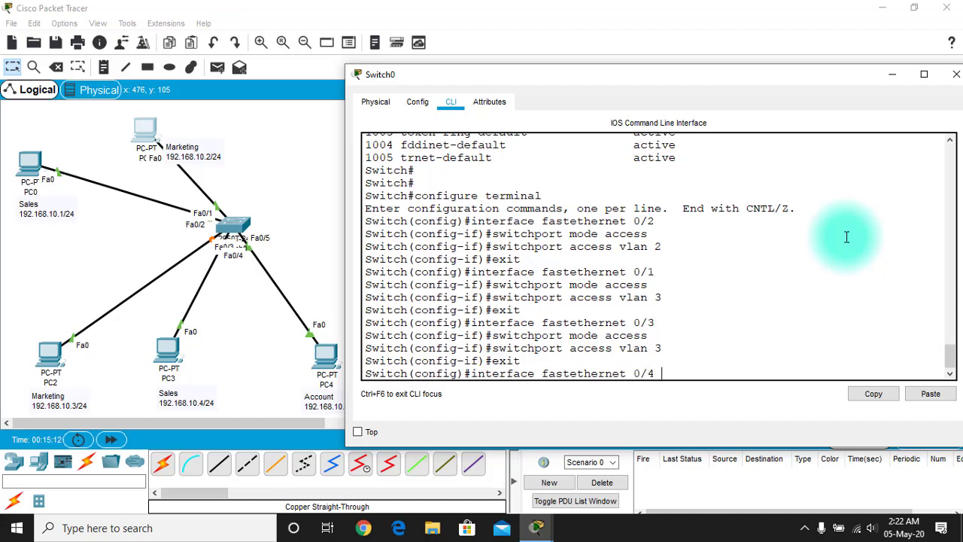
key("Return")
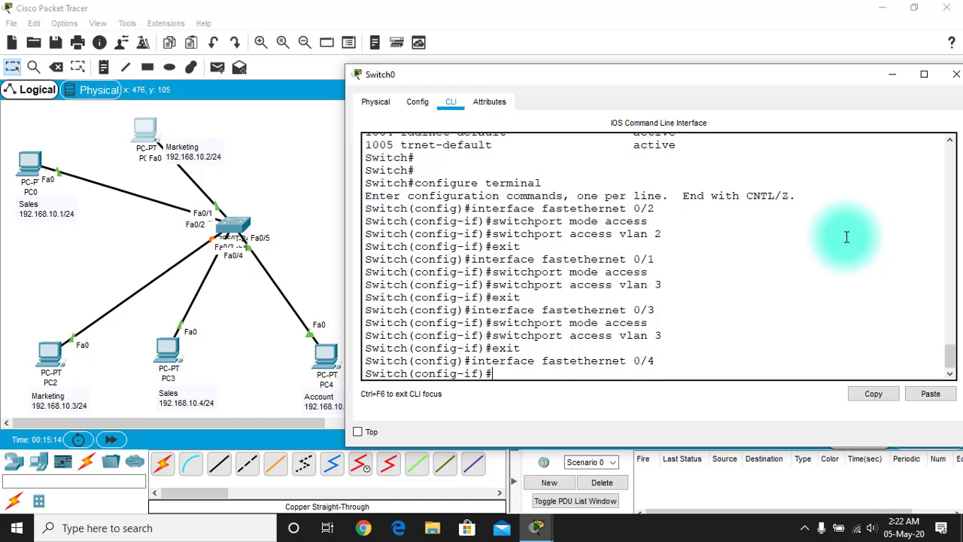
type("switchport mode acce")
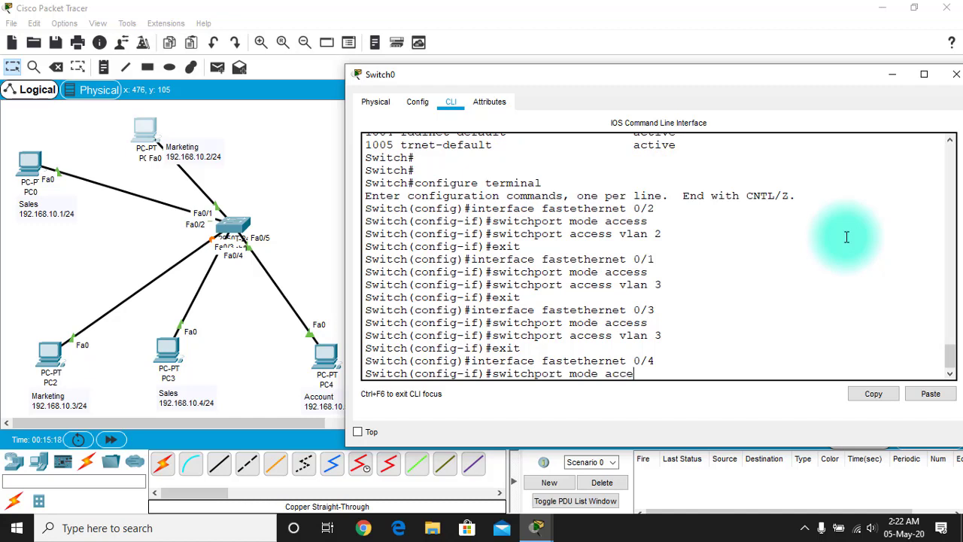
type("ss")
key("Return")
type("swit")
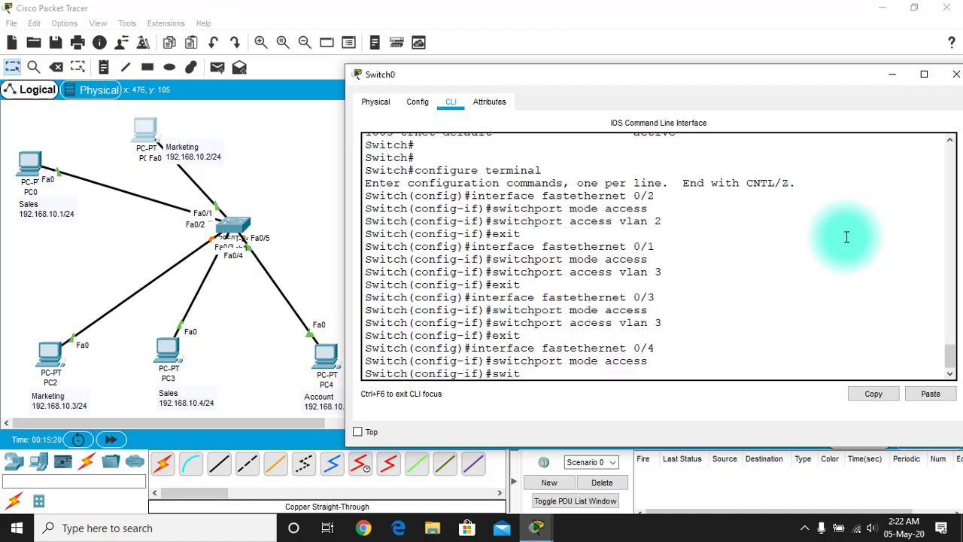
type("chport access vlan")
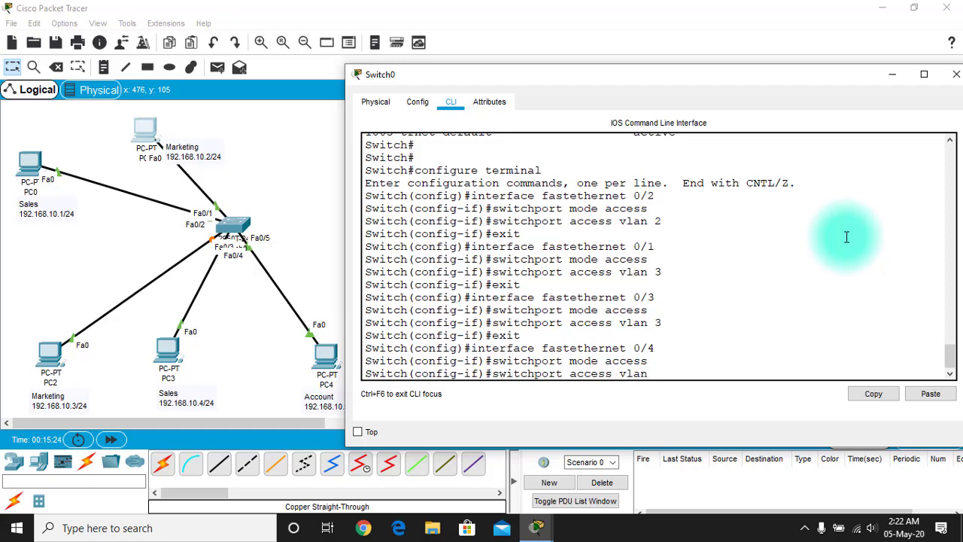
scroll(846, 237, "up", 2)
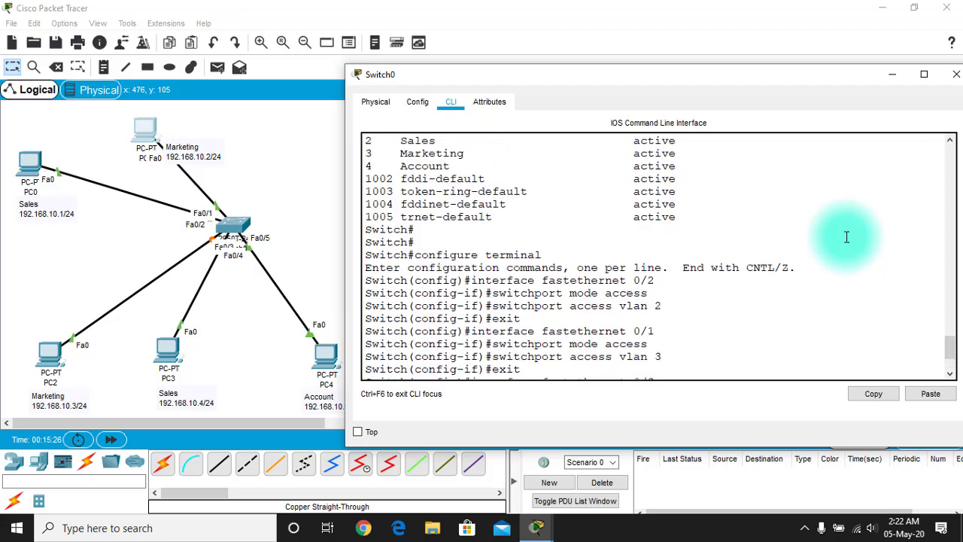
scroll(850, 240, "up", 2)
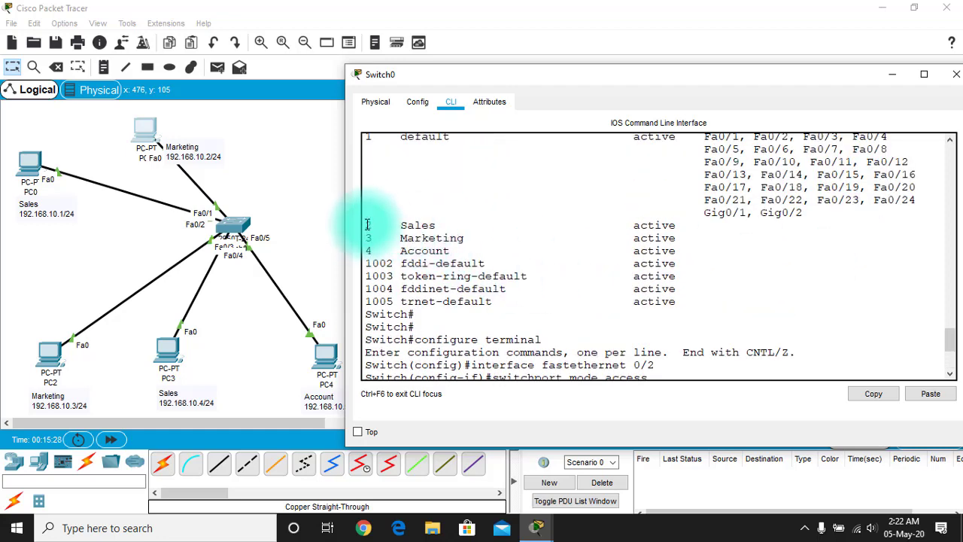
scroll(421, 230, "down", 4)
type("2")
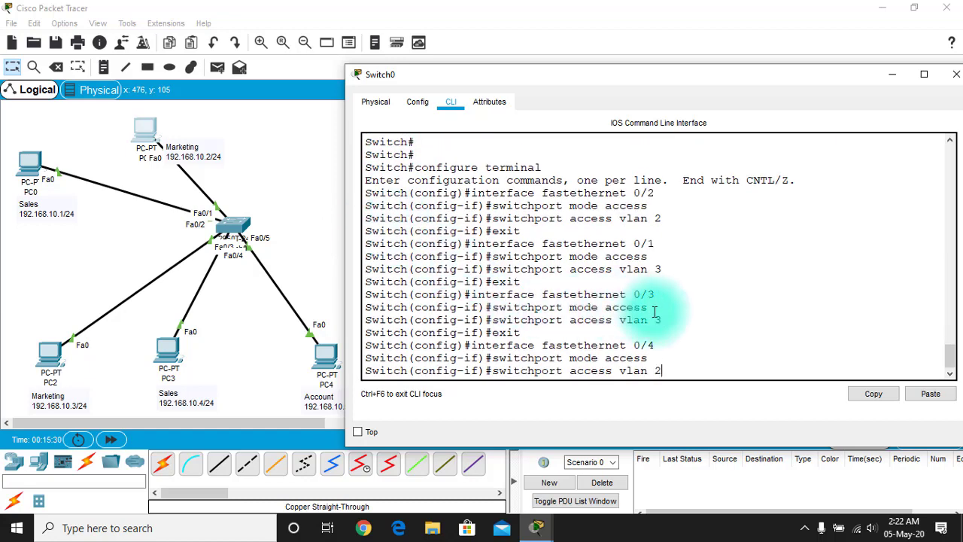
key("Return")
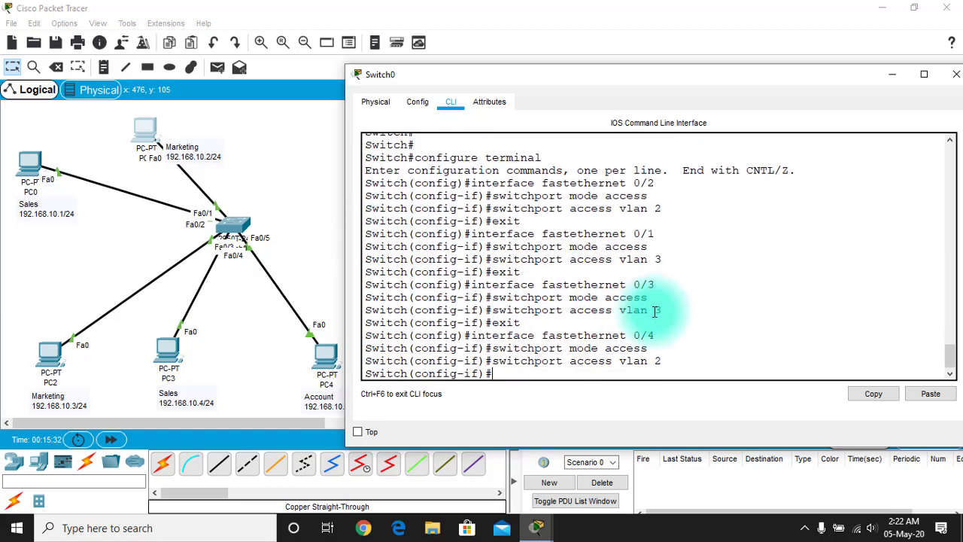
type("exit")
key("Return")
Set Fa0/5 to switchport mode access.
type("interface")
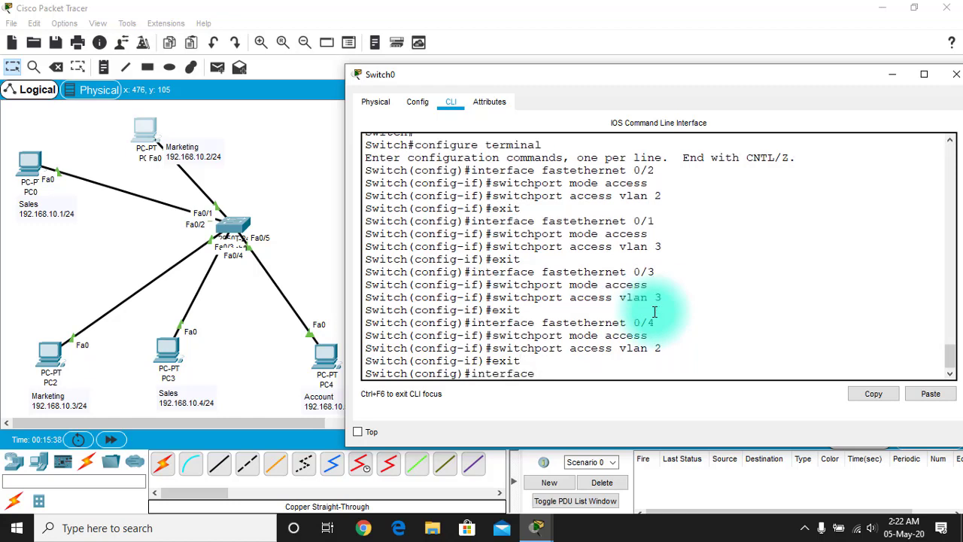
type(" fastethernet 0/5")
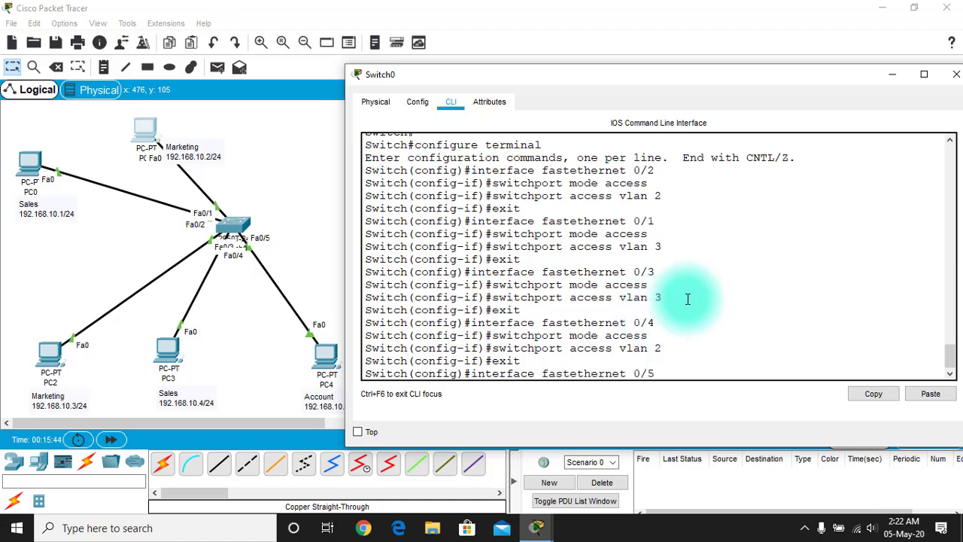
key("Return")
type("switch")
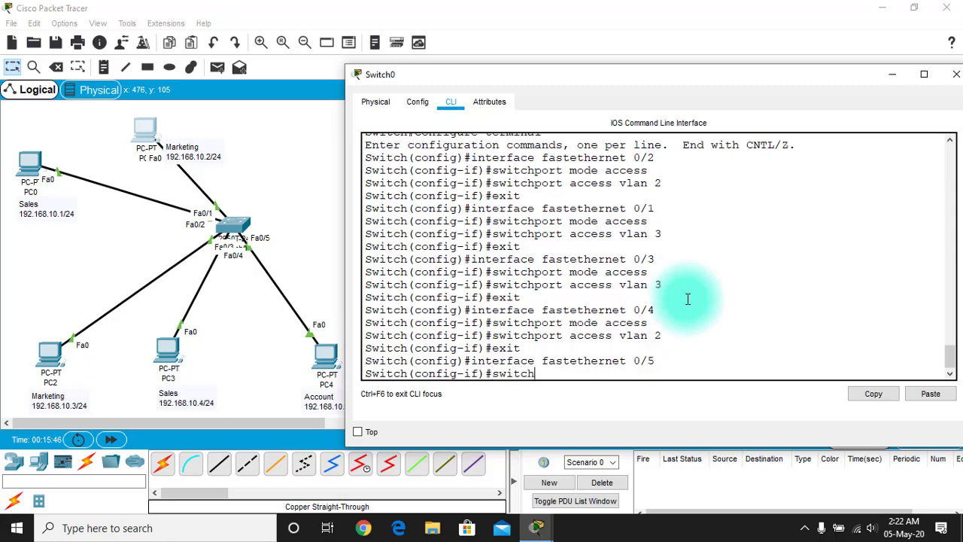
type("port mode a")
key("BackSpace")
type("mode access")
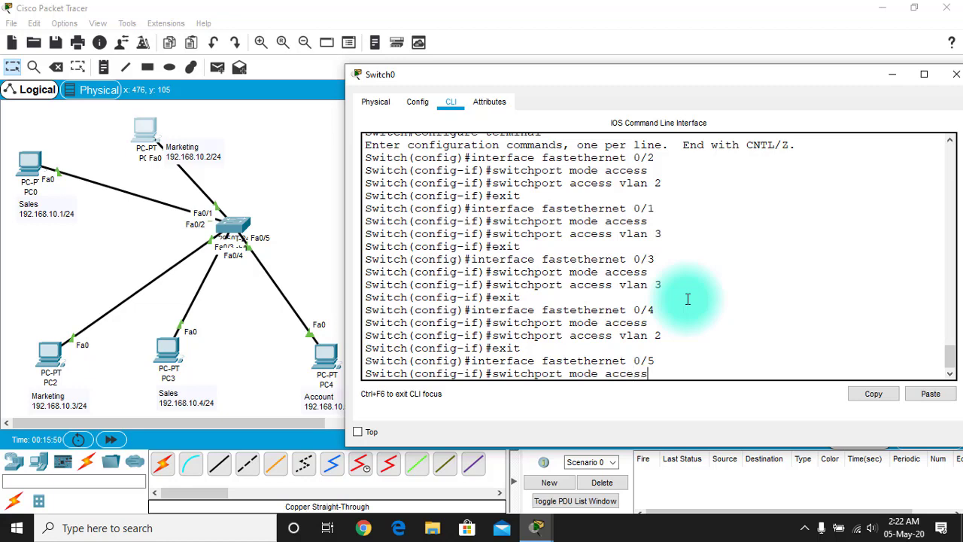
key("Return")
Assign Fa0/5 to VLAN 4 (Account) and exit back to privileged mode.
type("swit")
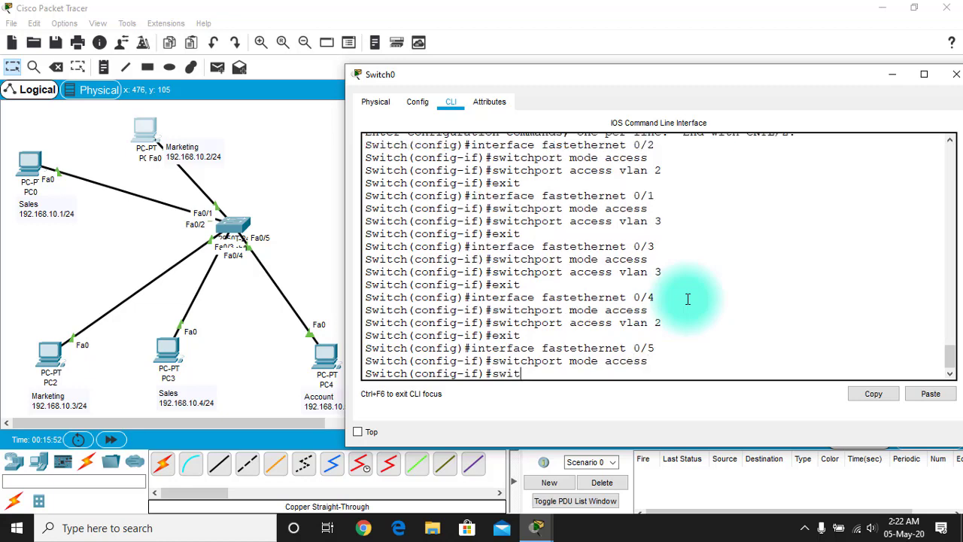
type("chport access van")
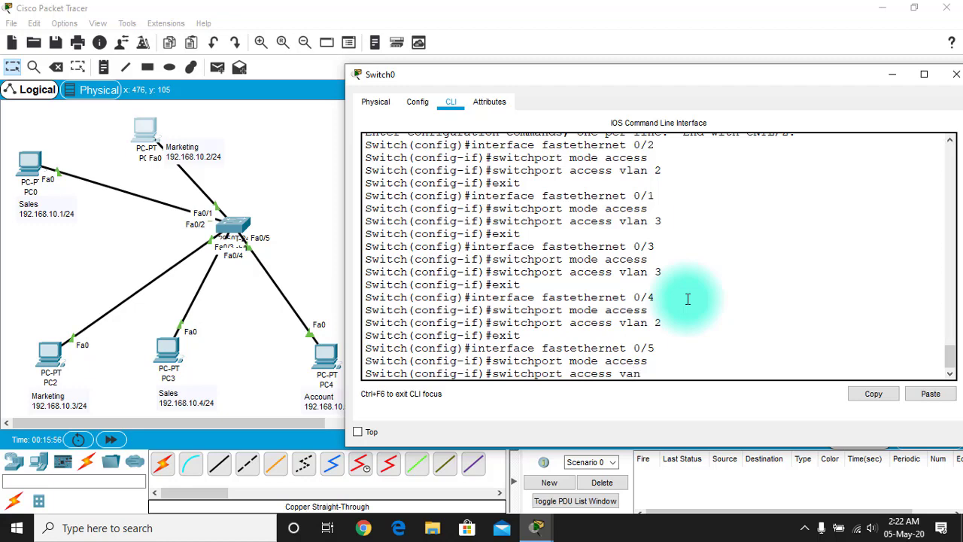
key("BackSpace")
key("BackSpace")
type("a")
key("BackSpace")
type("lan 3")
scroll(686, 299, "up", 5)
scroll(686, 295, "down", 3)
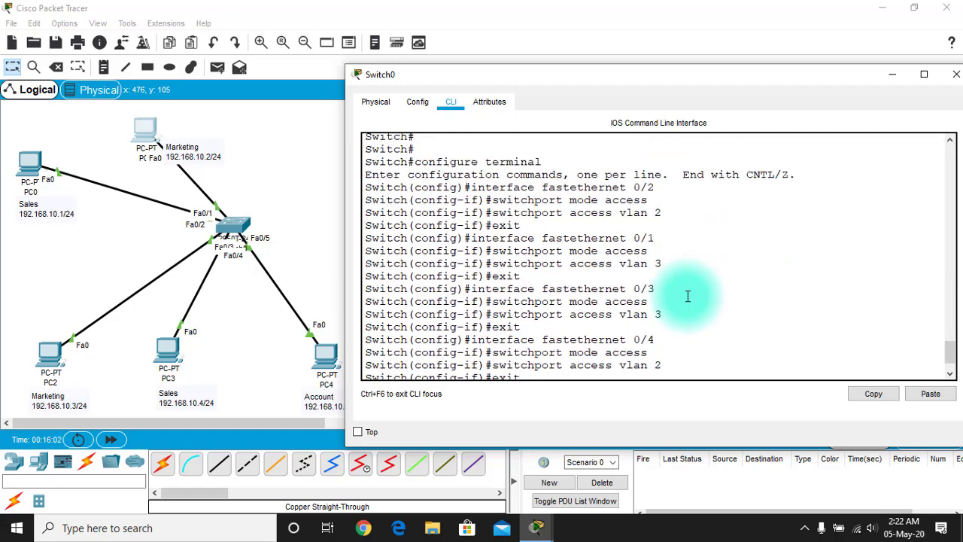
scroll(686, 295, "down", 2)
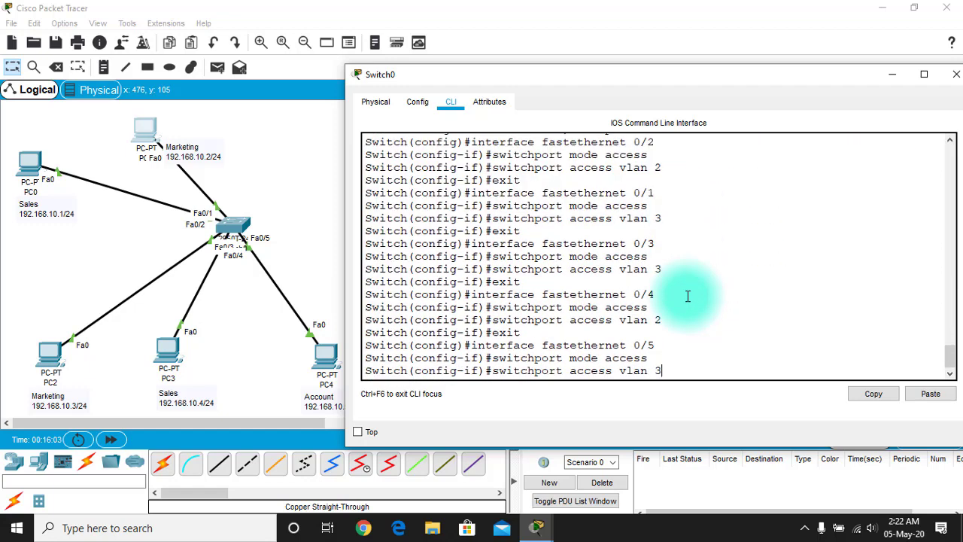
key("BackSpace")
type("4")
key("Return")
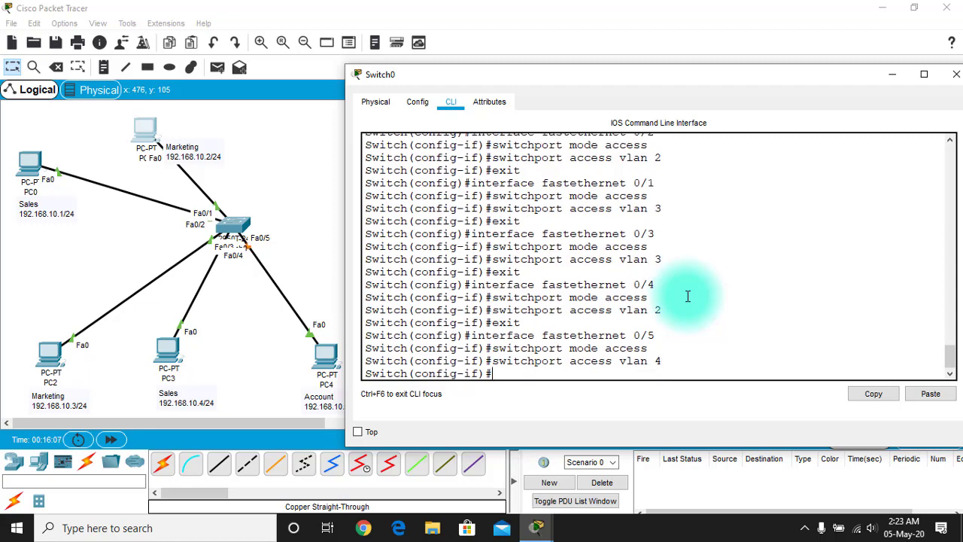
type("exit")
key("Return")
type("exit")
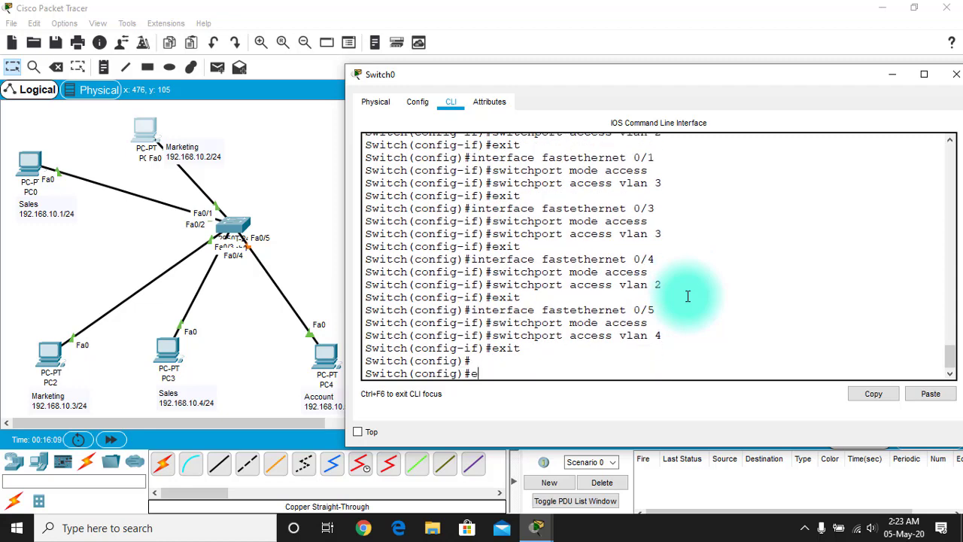
key("Return")
key("Return")
Run 'show vlan brief' and highlight Fa0/2 and Fa0/4 in the Sales row.
type("s")
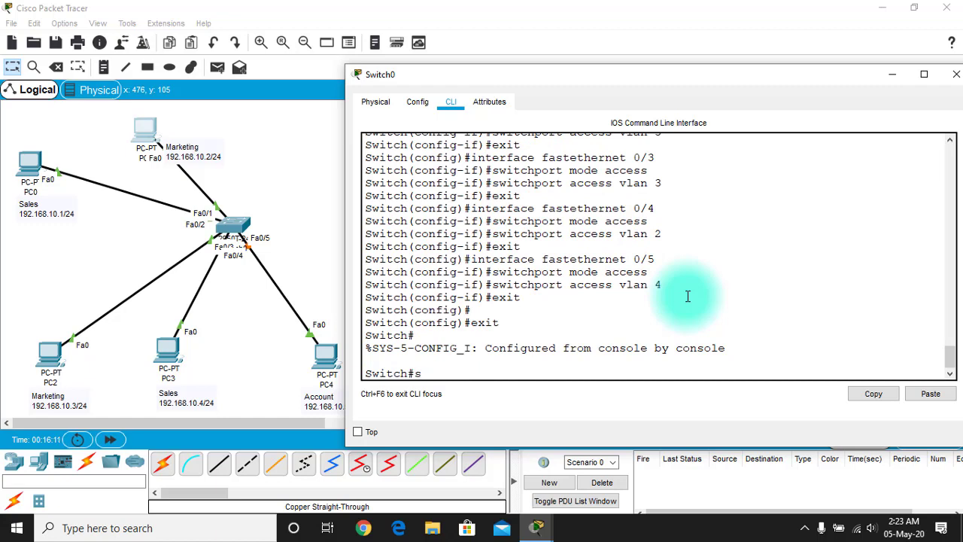
type("how vlan brie")
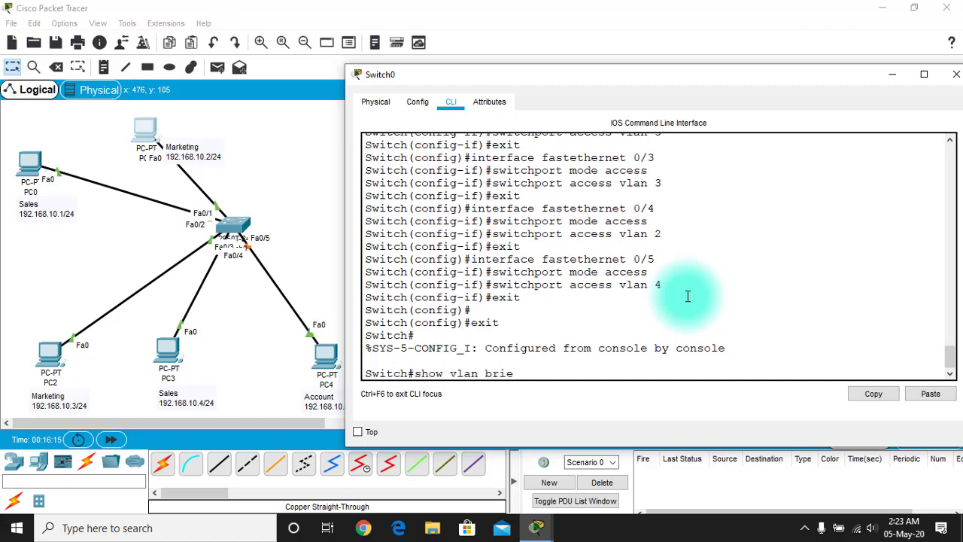
type("f")
key("Return")
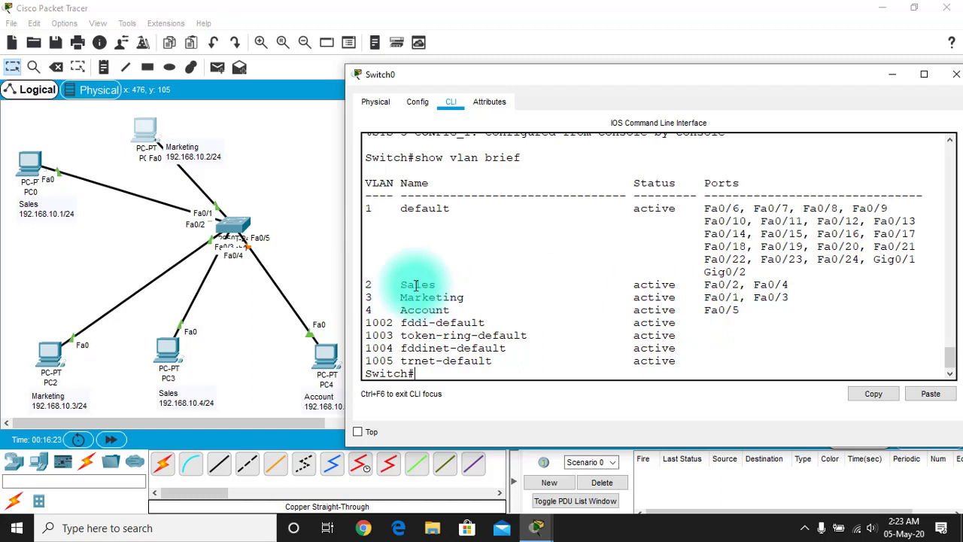
left_click(634, 284)
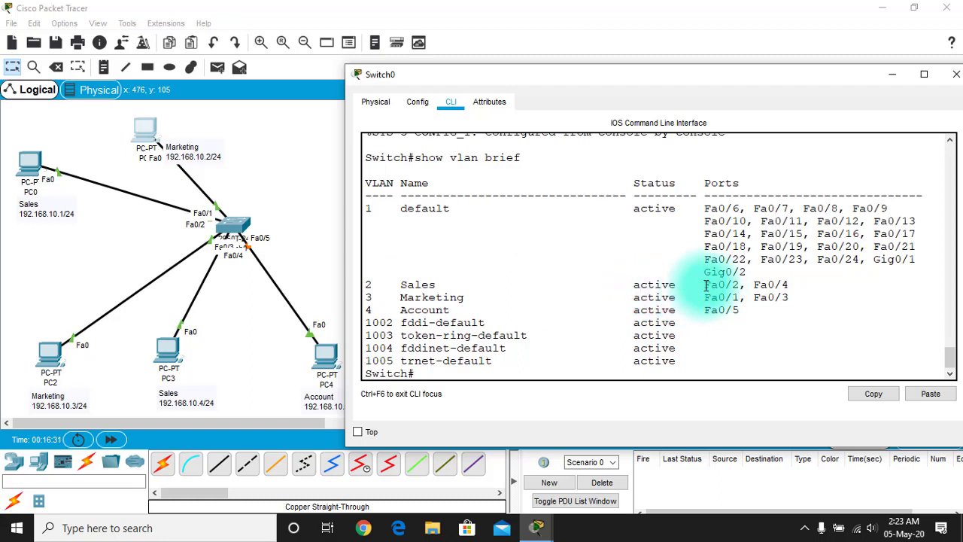
left_click_drag(705, 284, 789, 284)
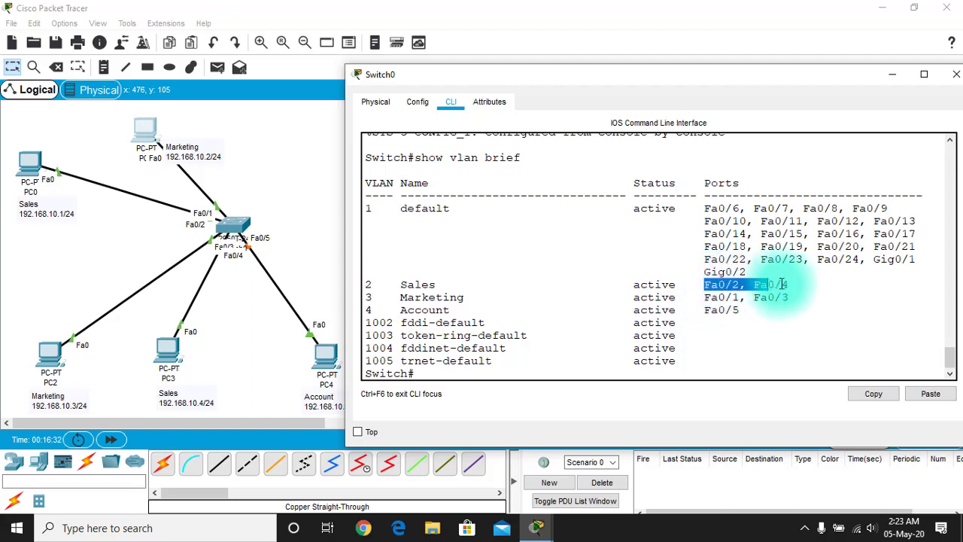
left_click(733, 284)
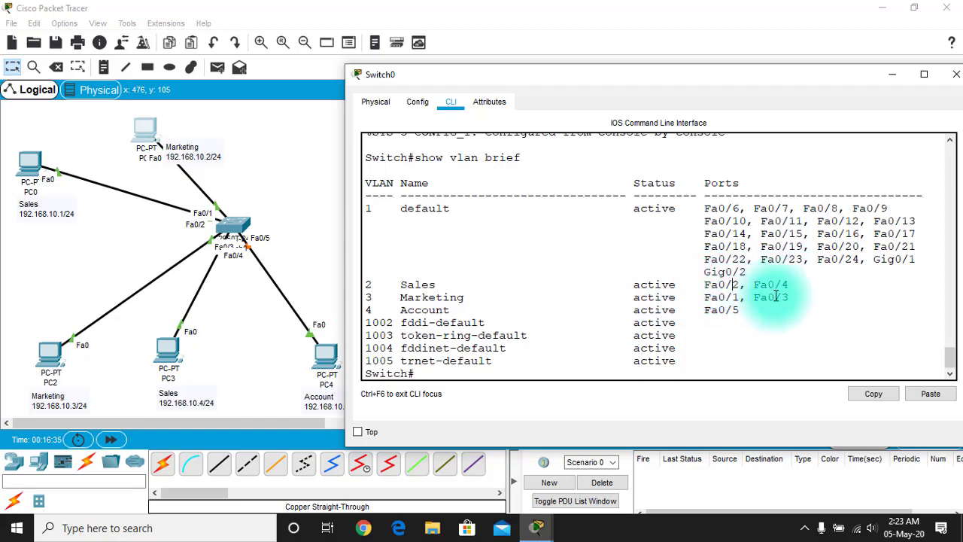
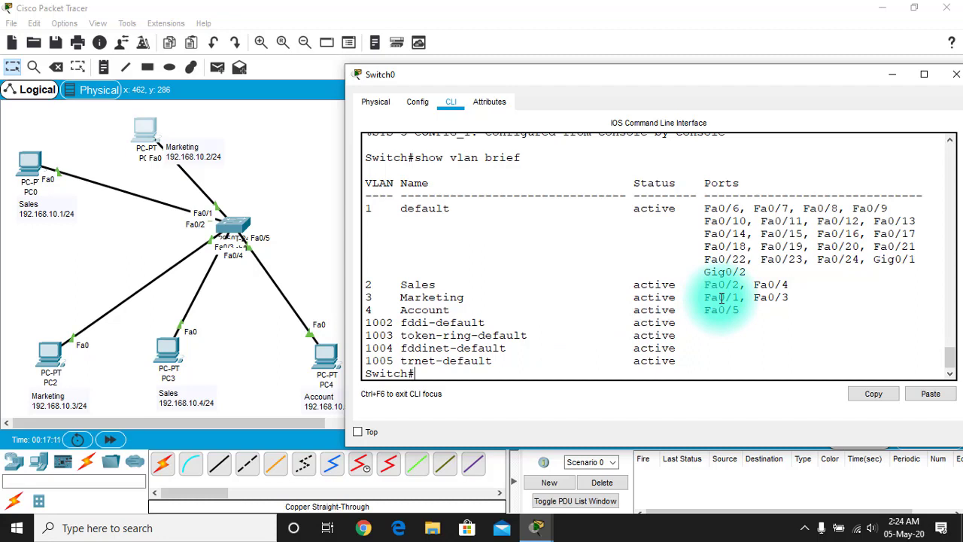
Save Switch0's config with 'copy running-config startup-config', accept the default filename, and close the window.
type("copy running-cofig")
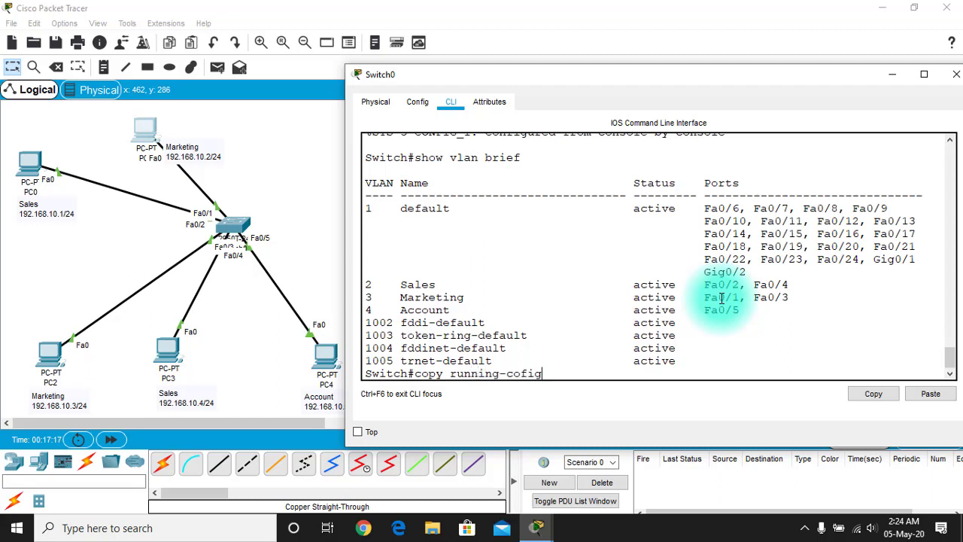
key("BackSpace")
key("BackSpace")
key("BackSpace")
type("ngif")
key("BackSpace")
key("BackSpace")
key("BackSpace")
key("BackSpace")
type("fig startup-config")
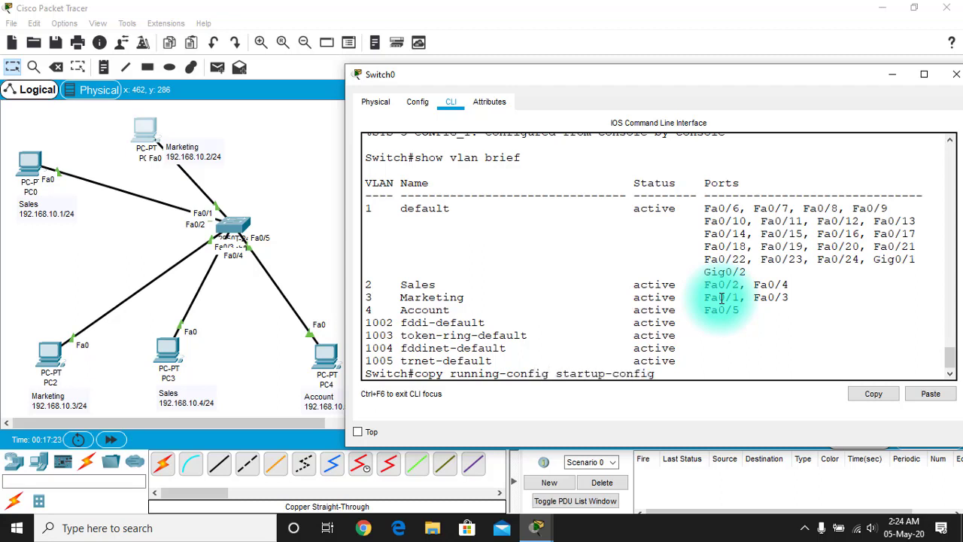
key("Return")
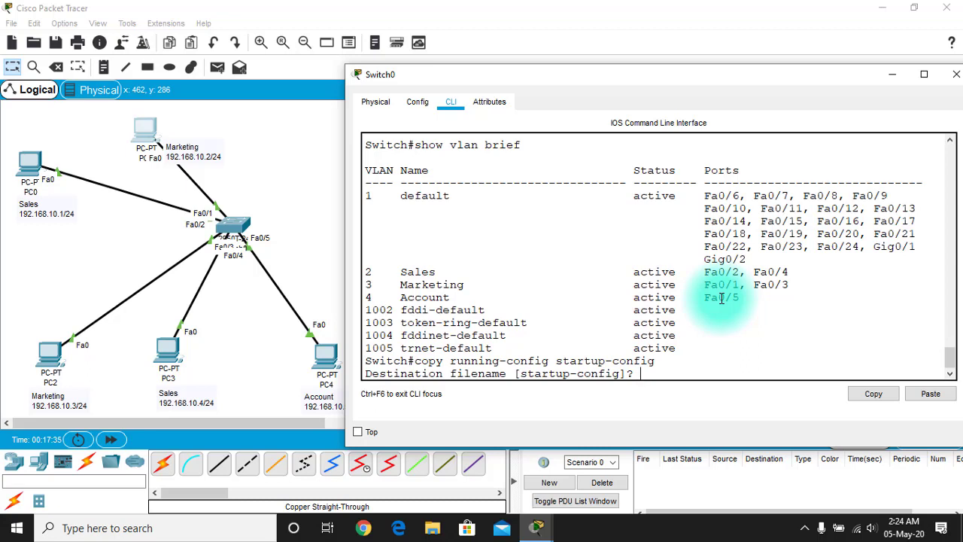
key("Return")
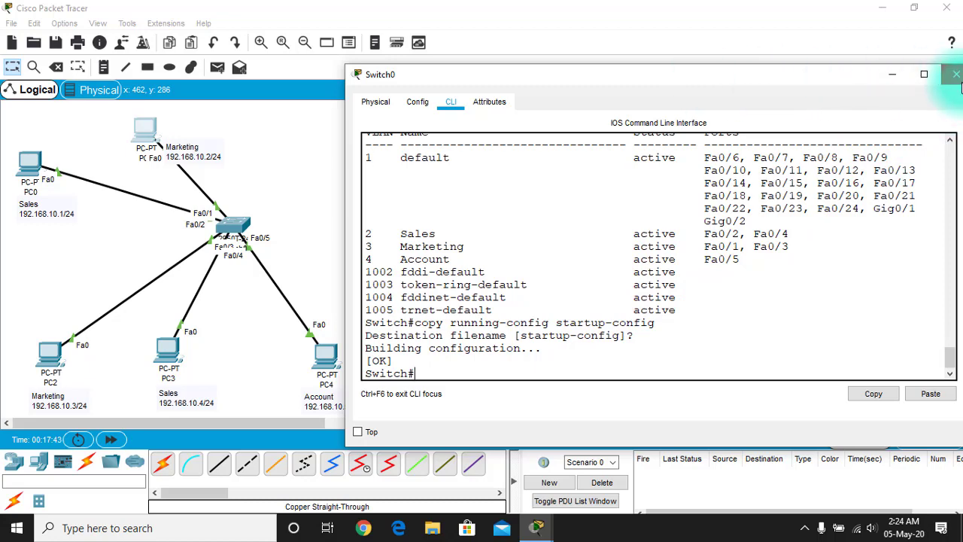
left_click(955, 74)
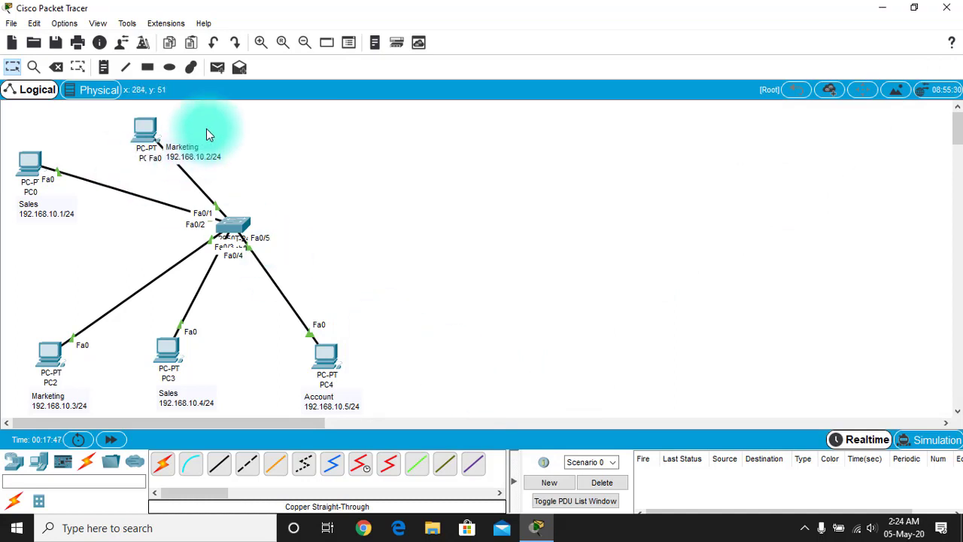
Send a simple PDU from PC1 to PC2 and confirm it succeeds.
left_click(217, 69)
left_click(145, 130)
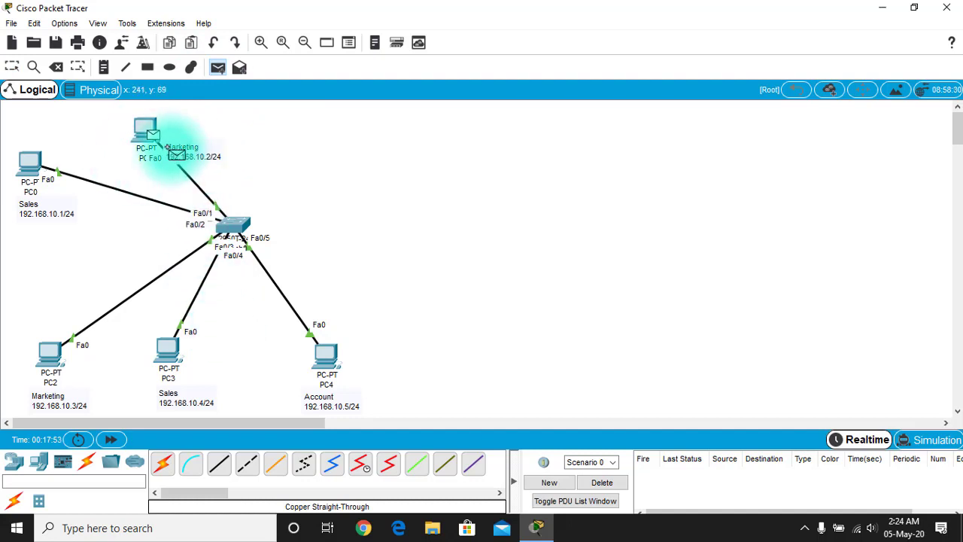
left_click(42, 355)
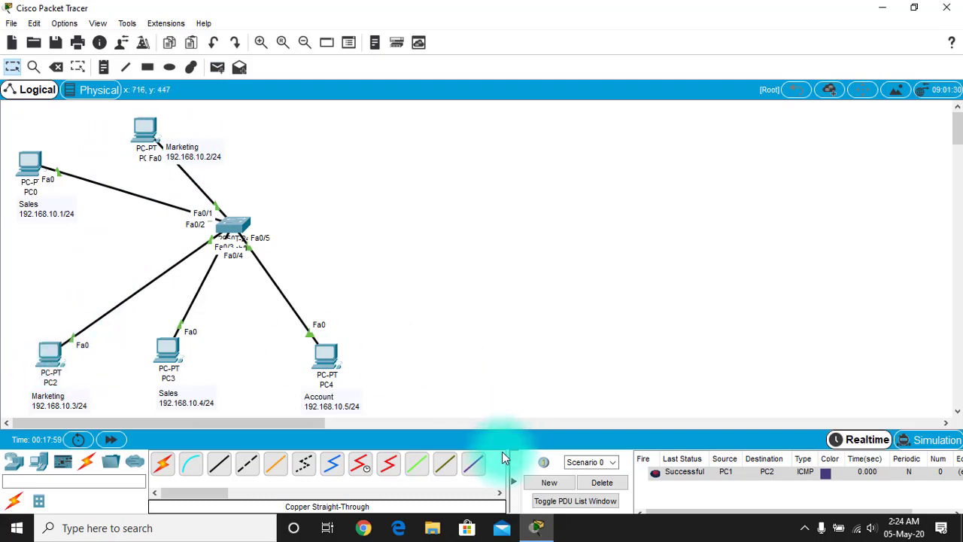
left_click(677, 468)
left_click(697, 477)
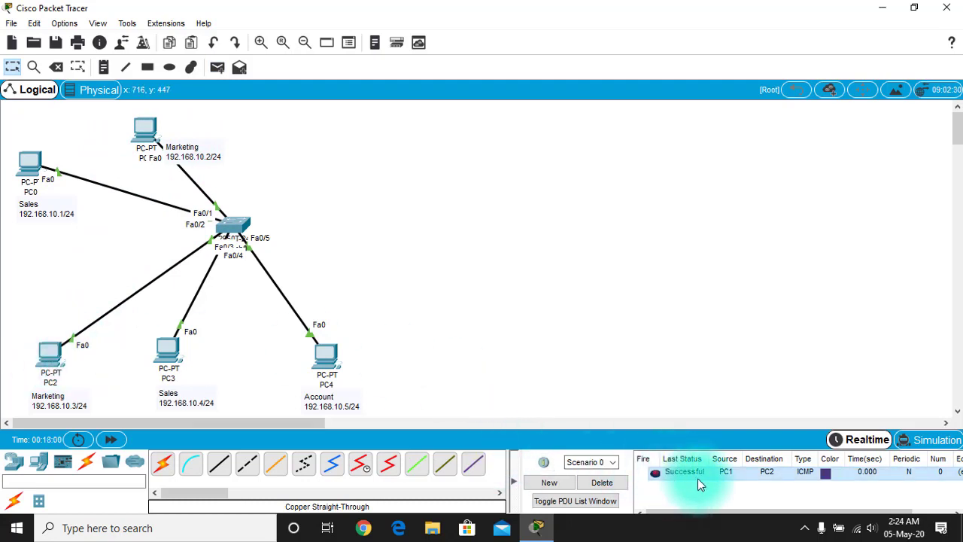
Send a simple PDU from PC0 to PC1, which fails across VLANs.
left_click(216, 67)
left_click(148, 137)
left_click(31, 166)
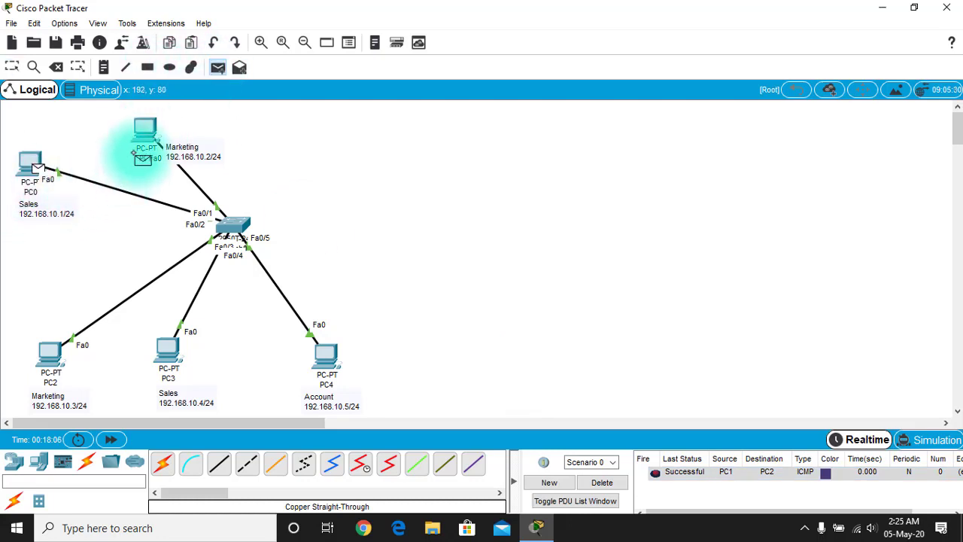
mouse_move(148, 131)
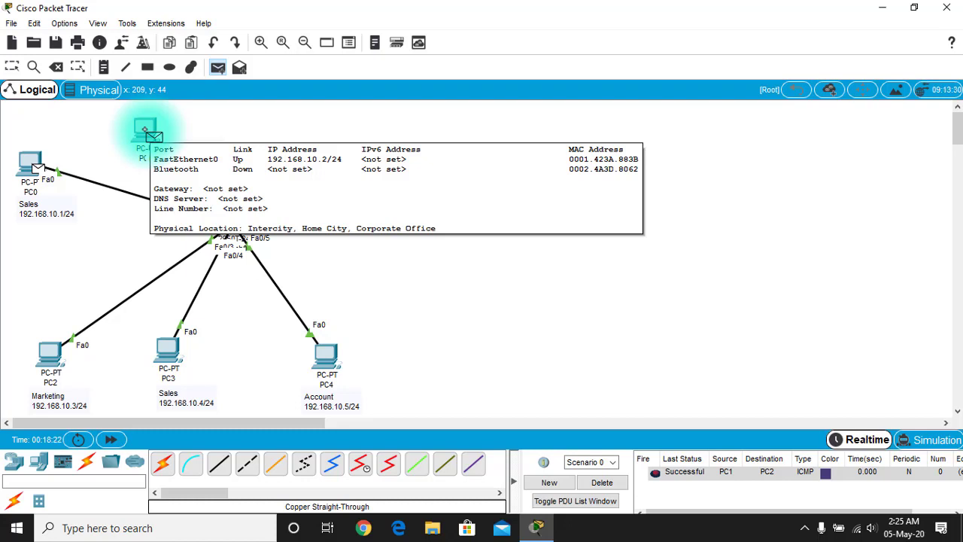
left_click(144, 129)
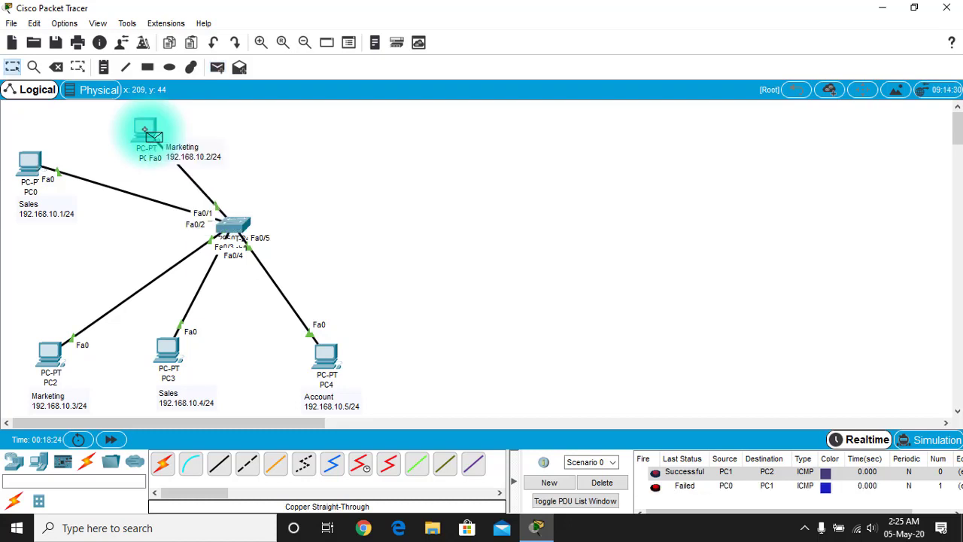
Send a simple PDU from PC0 to PC3 and check the result in the PDU list.
left_click(222, 73)
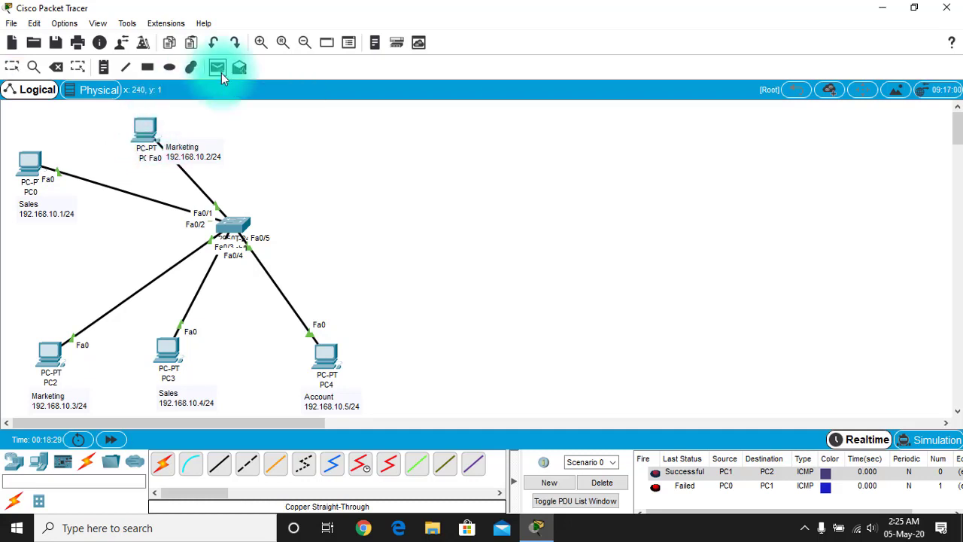
left_click(36, 161)
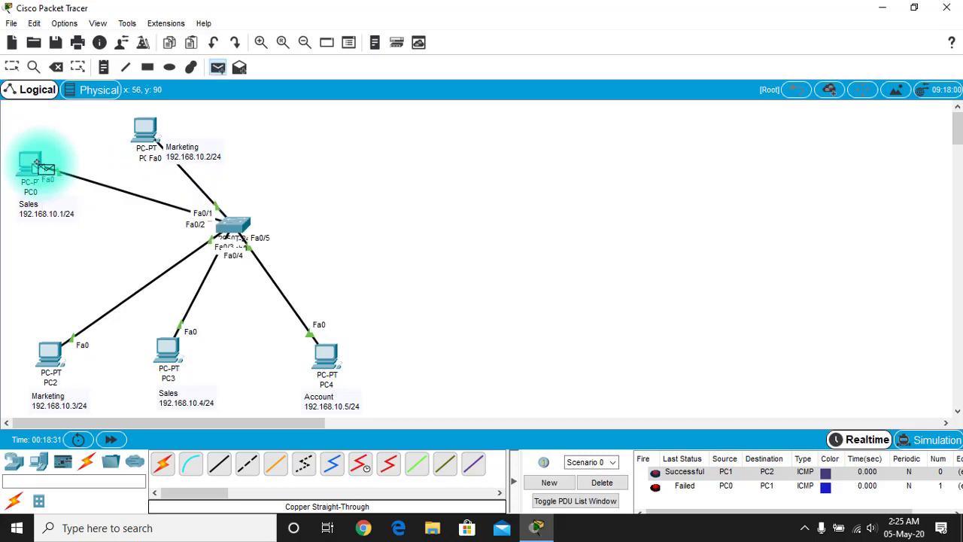
left_click(168, 352)
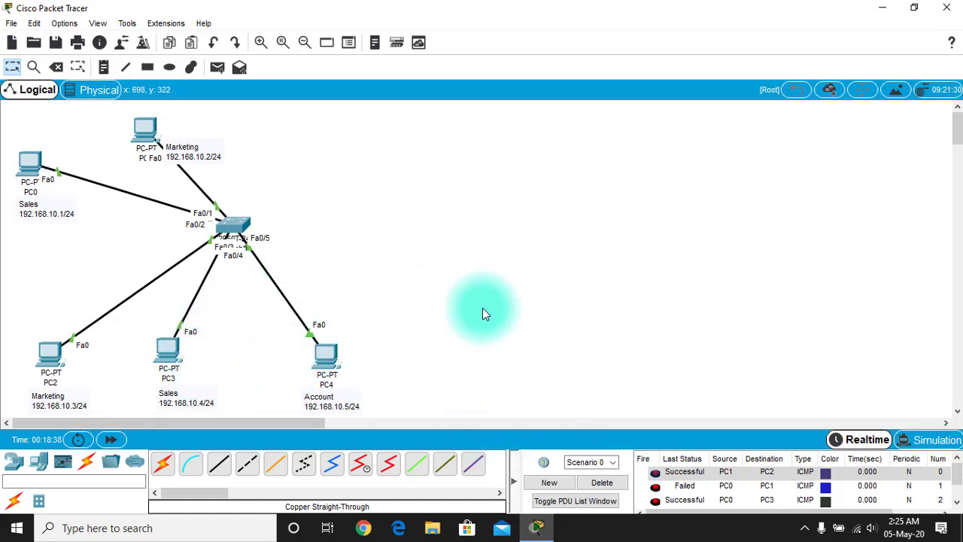
scroll(466, 269, "down", 2)
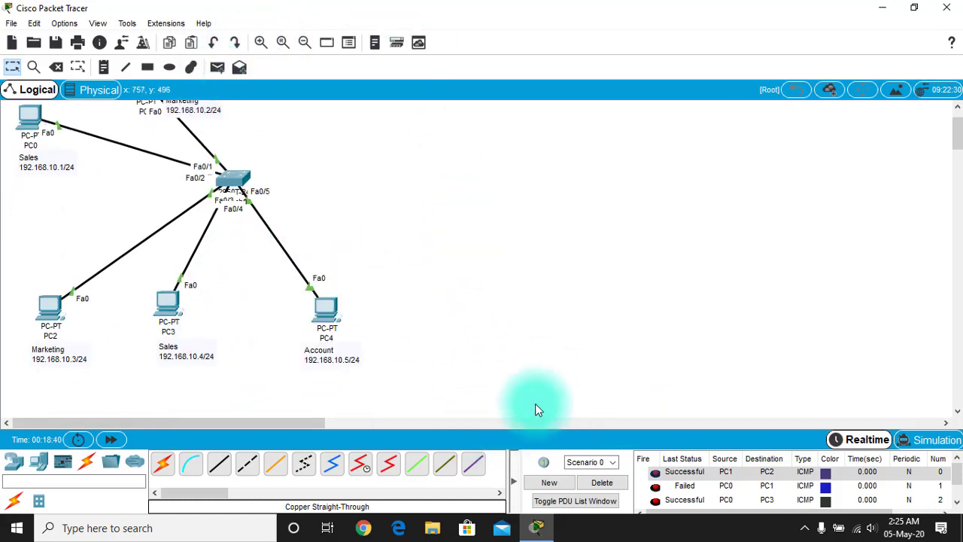
Delete the PDU test results and open PC1's Command Prompt.
left_click(603, 483)
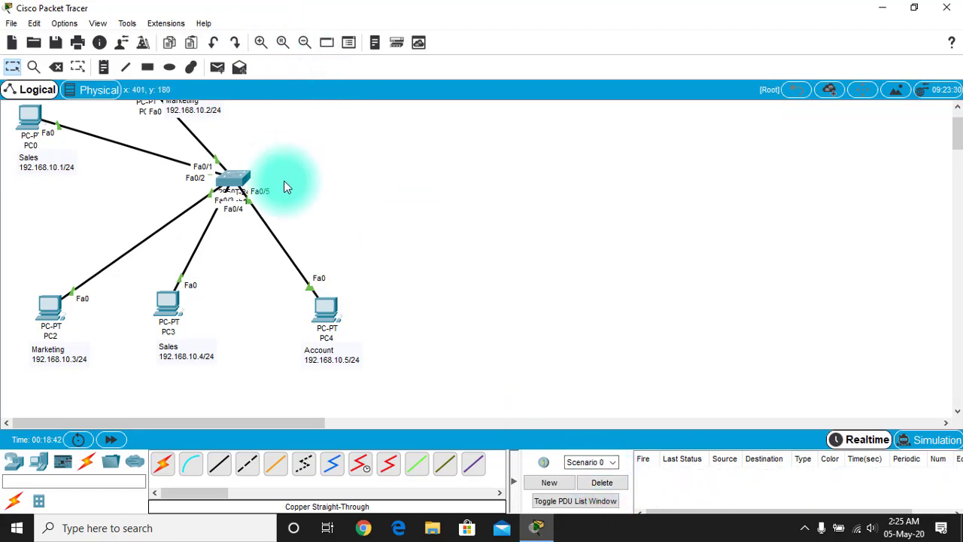
scroll(284, 181, "up", 2)
left_click(143, 130)
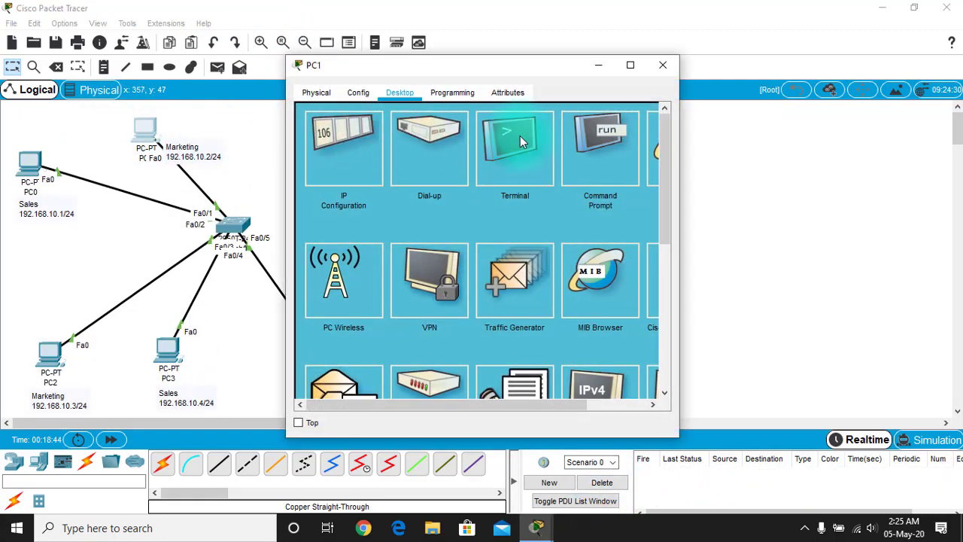
left_click(596, 156)
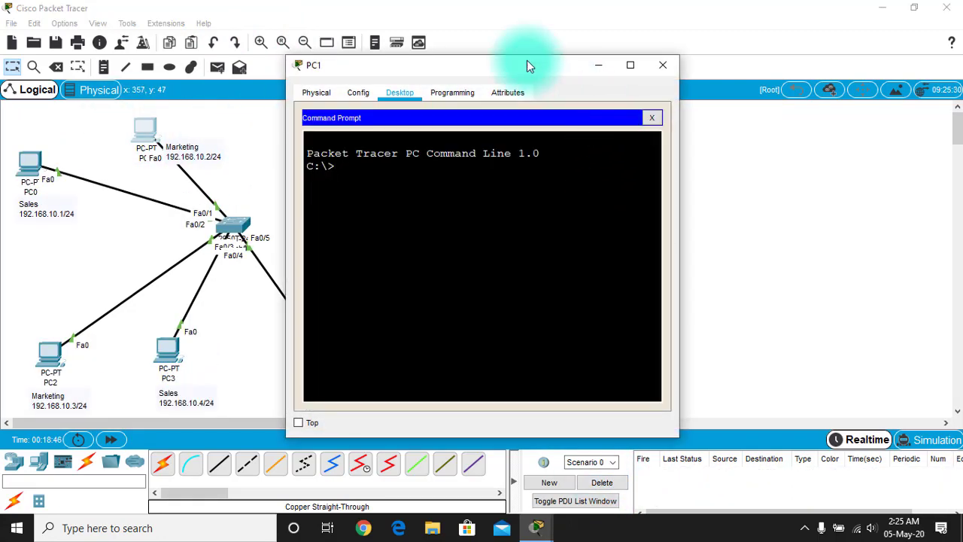
left_click_drag(526, 61, 744, 61)
left_click(625, 233)
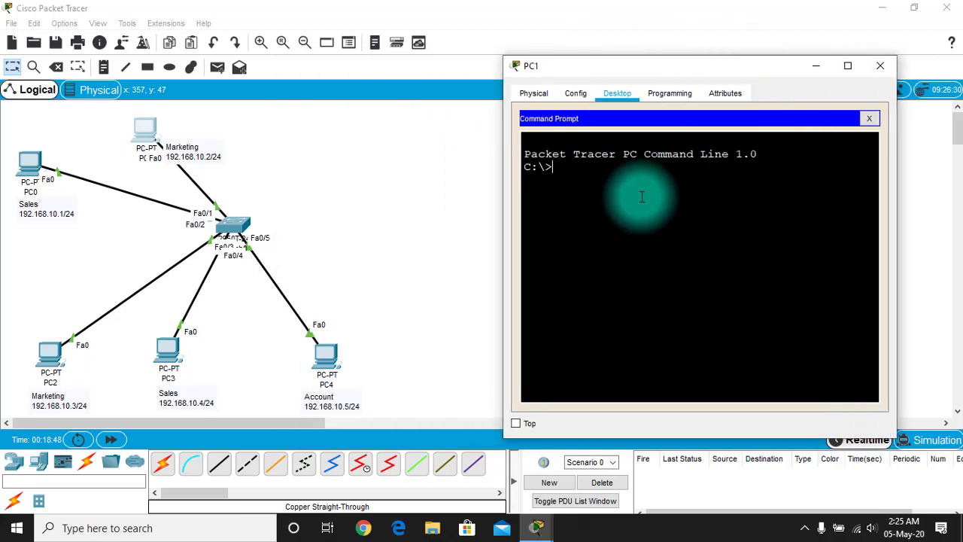
Ping 192.168.10.3 from PC1, getting replies with 0% loss.
type("ping 192.168.10.3")
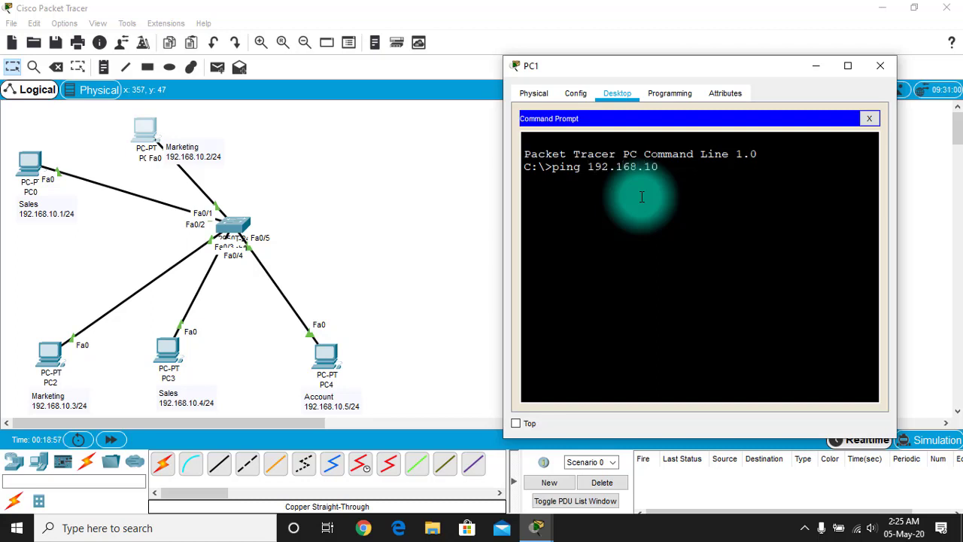
key("Return")
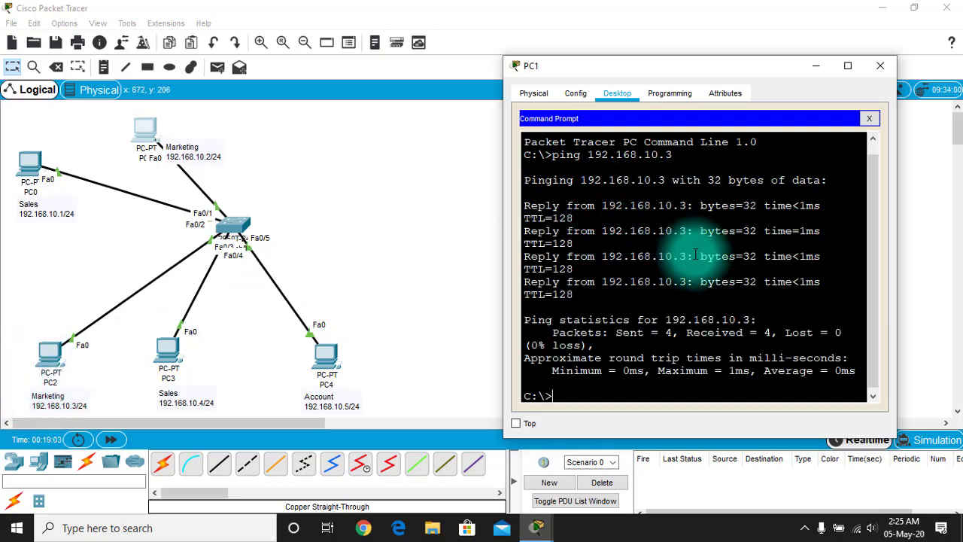
Ping 192.168.10.5 from PC1, confirm it times out, and close PC1's windows.
scroll(699, 271, "down", 1)
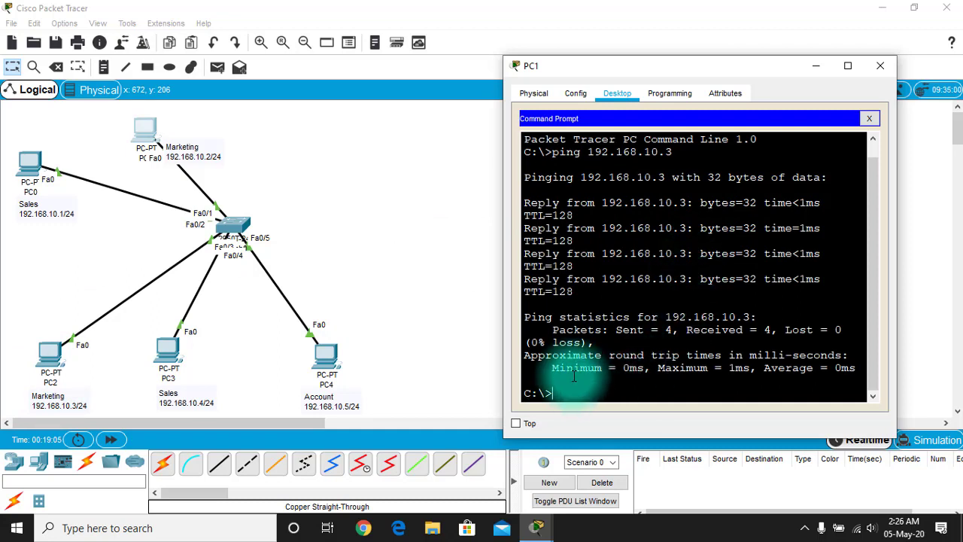
type("ping 192.168.10.5")
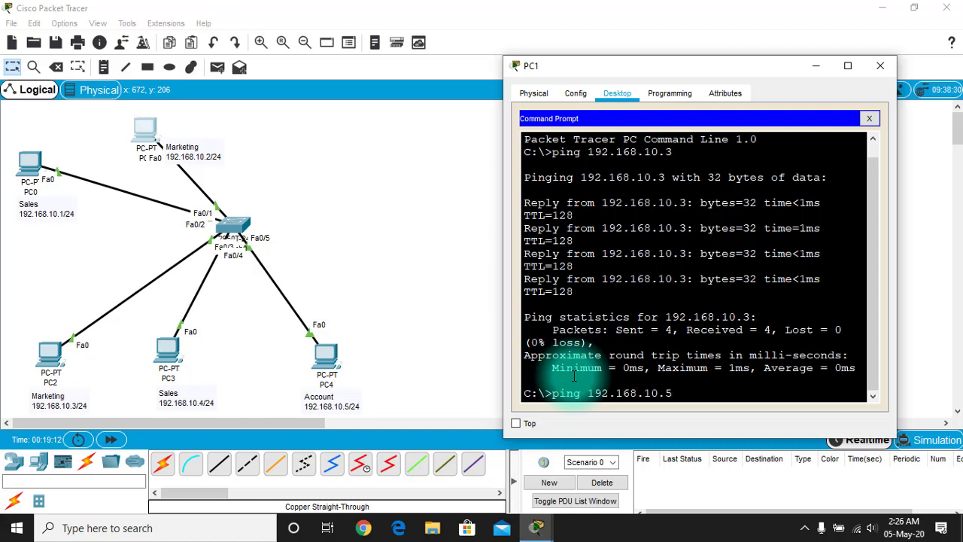
key("Return")
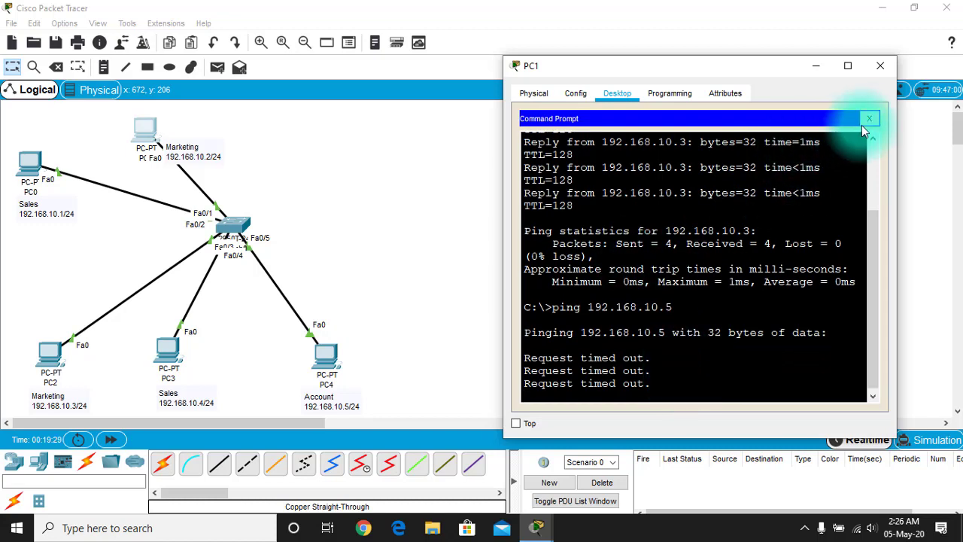
left_click(869, 118)
left_click(880, 66)
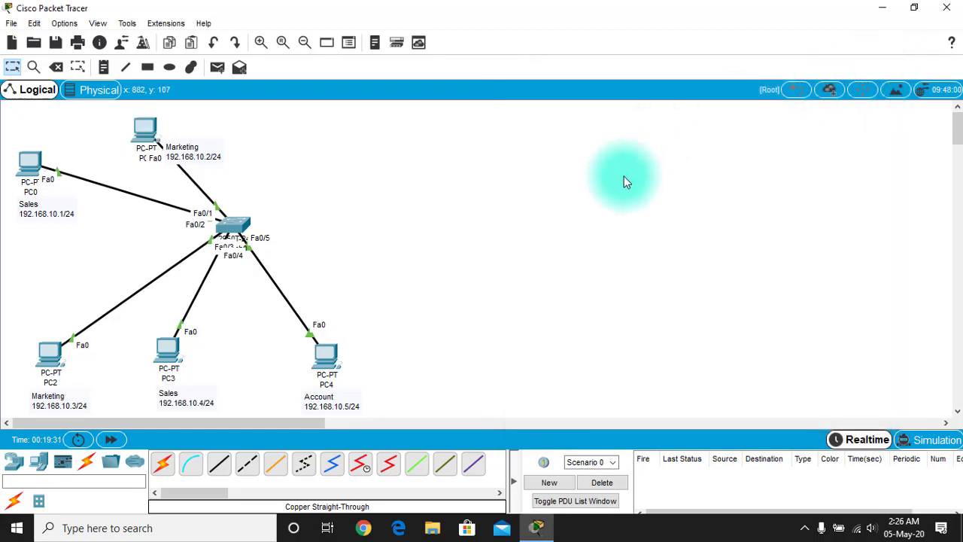